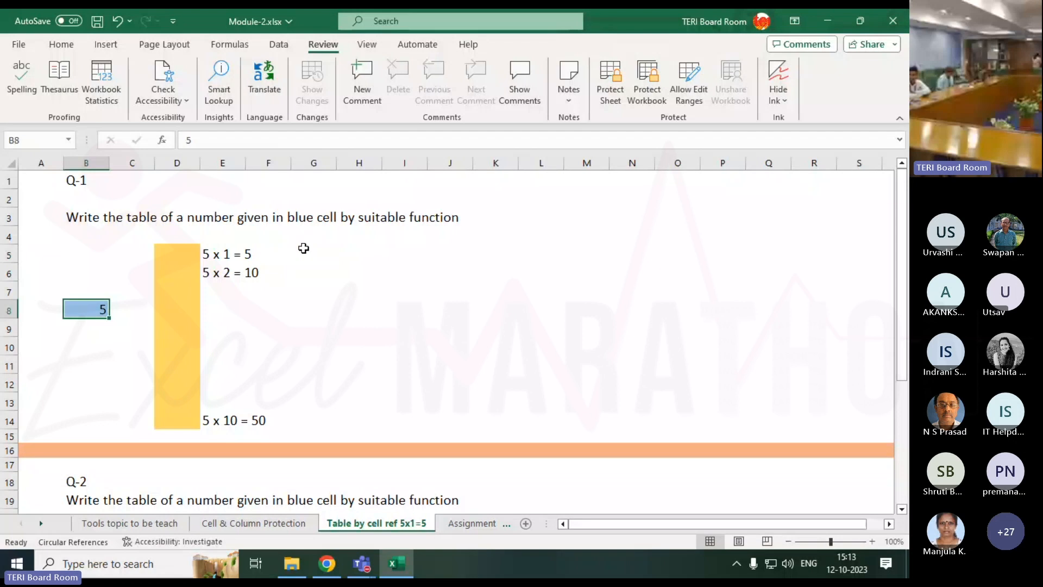
Apply All Borders to the yellow cells D5:D14 so each is a separate box.
{"action": "left_click", "coordinate": [303, 250]}
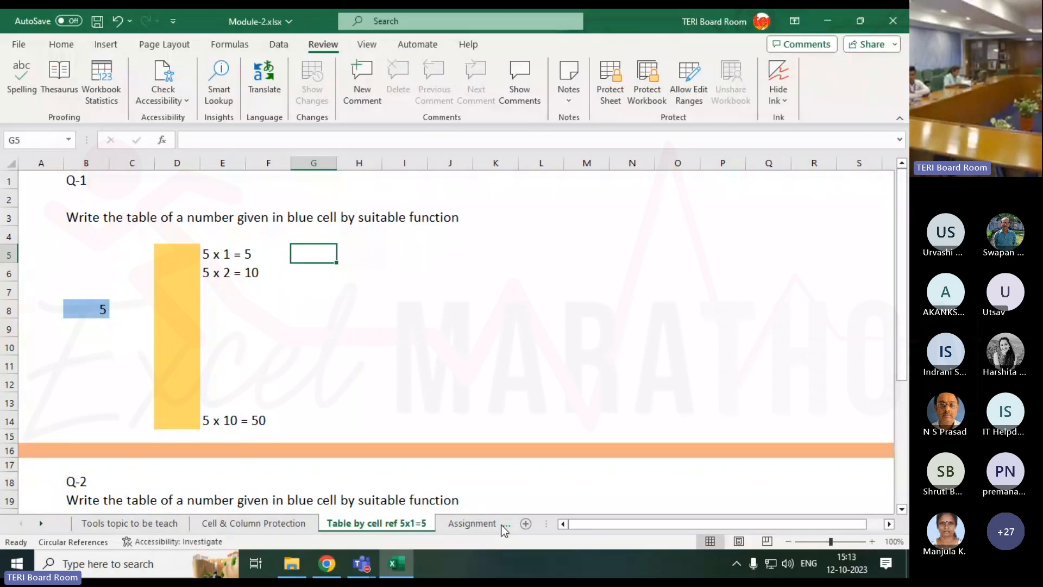
{"action": "left_click_drag", "start_coordinate": [187, 253], "coordinate": [186, 421]}
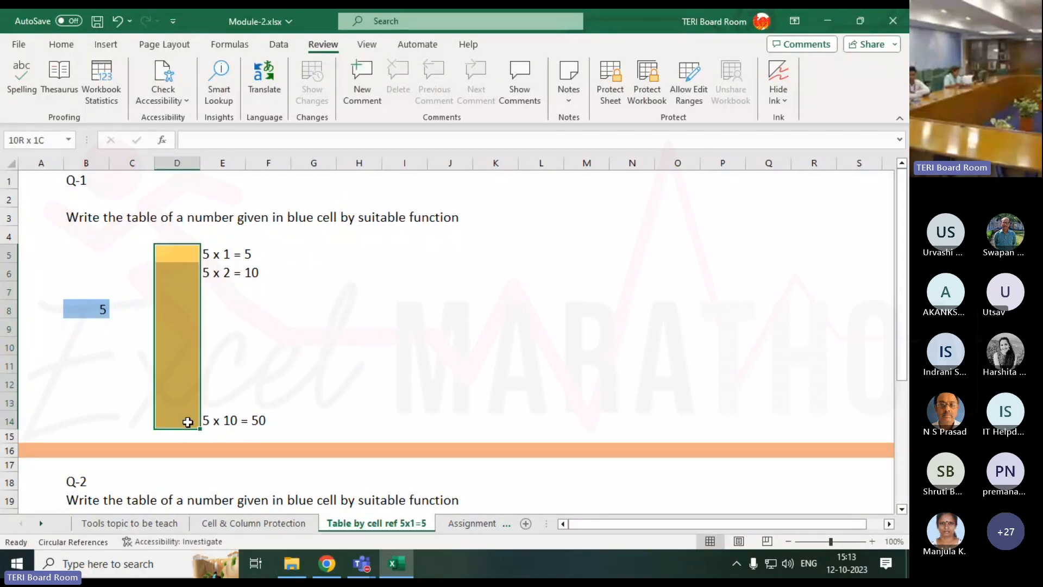
{"action": "left_click", "coordinate": [59, 44]}
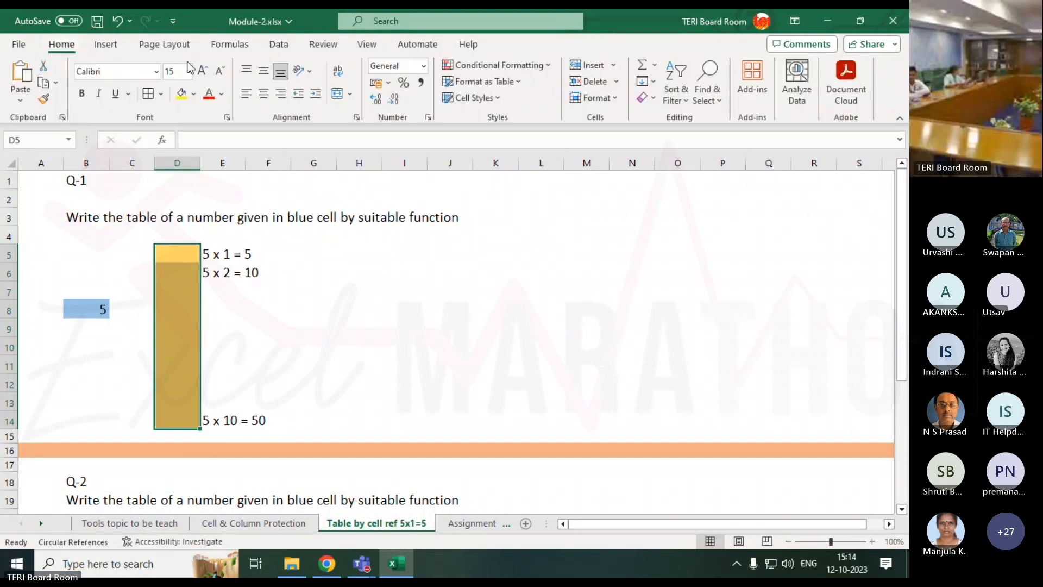
{"action": "left_click", "coordinate": [152, 95]}
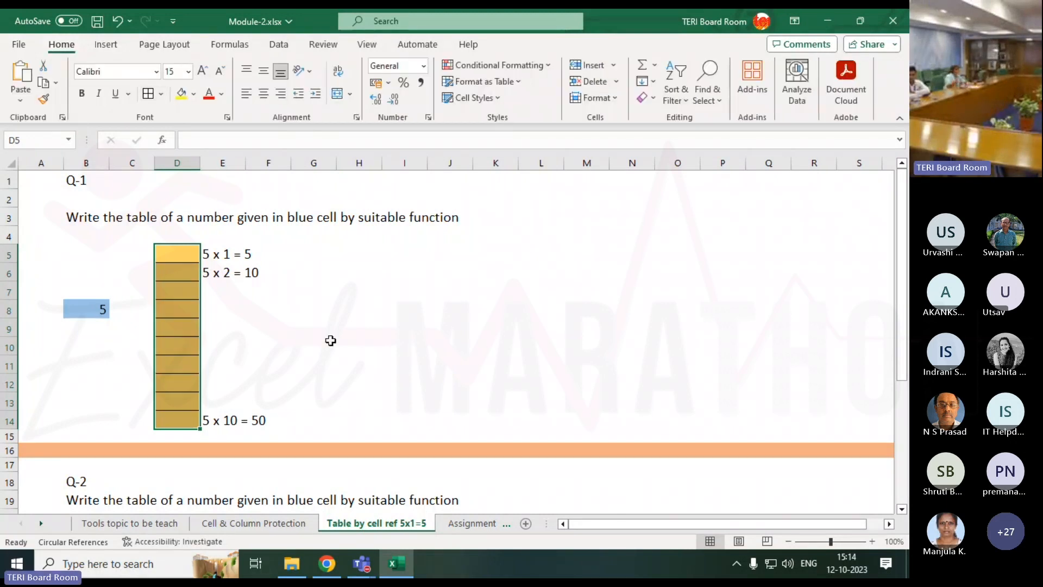
{"action": "left_click", "coordinate": [327, 341]}
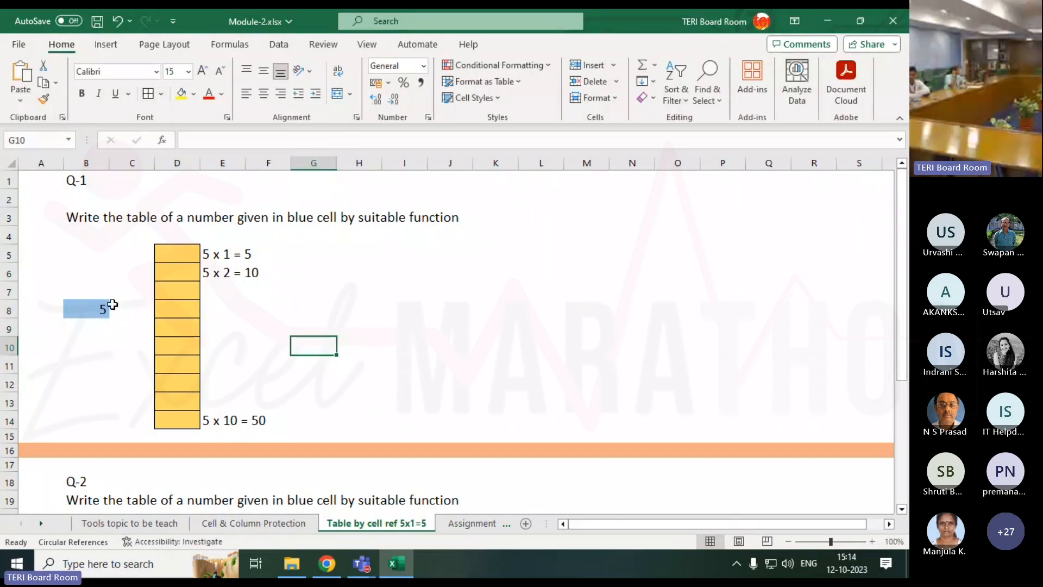
Review the blue number cell, the first two example lines and the D5:D14 answer range.
{"action": "left_click", "coordinate": [105, 308]}
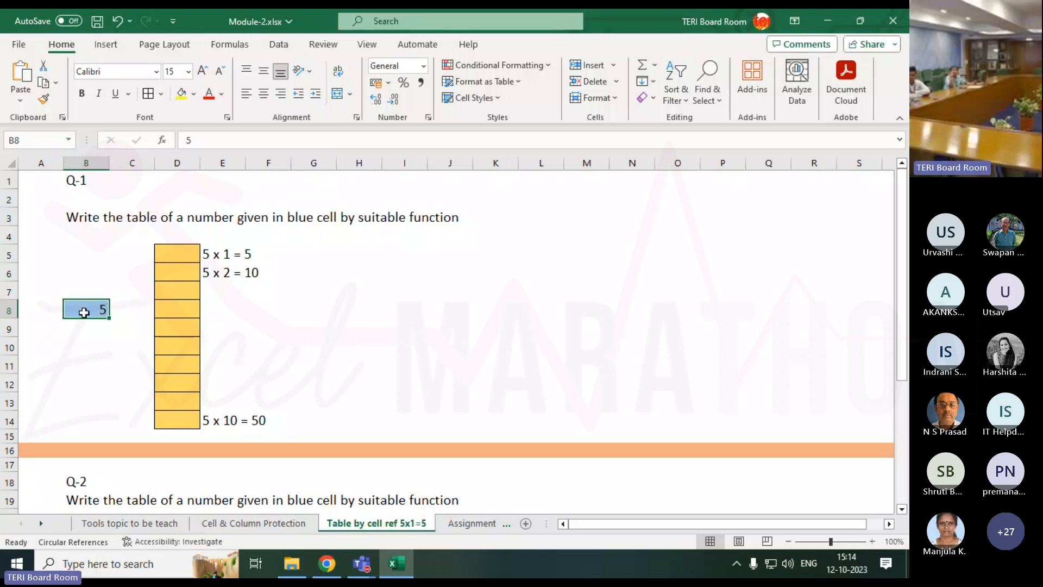
{"action": "left_click", "coordinate": [213, 257]}
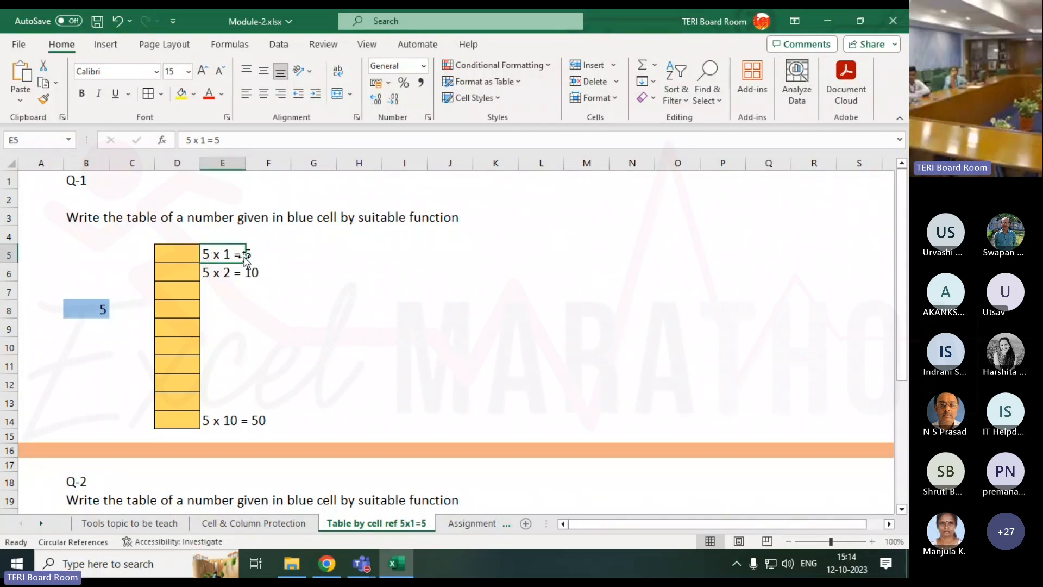
{"action": "left_click", "coordinate": [213, 272]}
{"action": "left_click", "coordinate": [311, 274]}
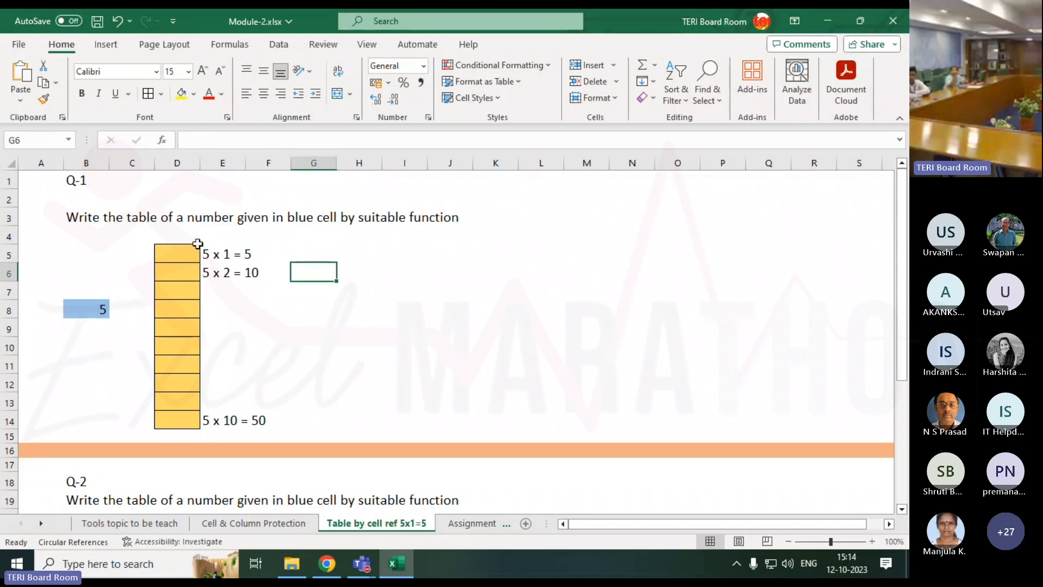
{"action": "left_click_drag", "start_coordinate": [194, 251], "coordinate": [168, 421]}
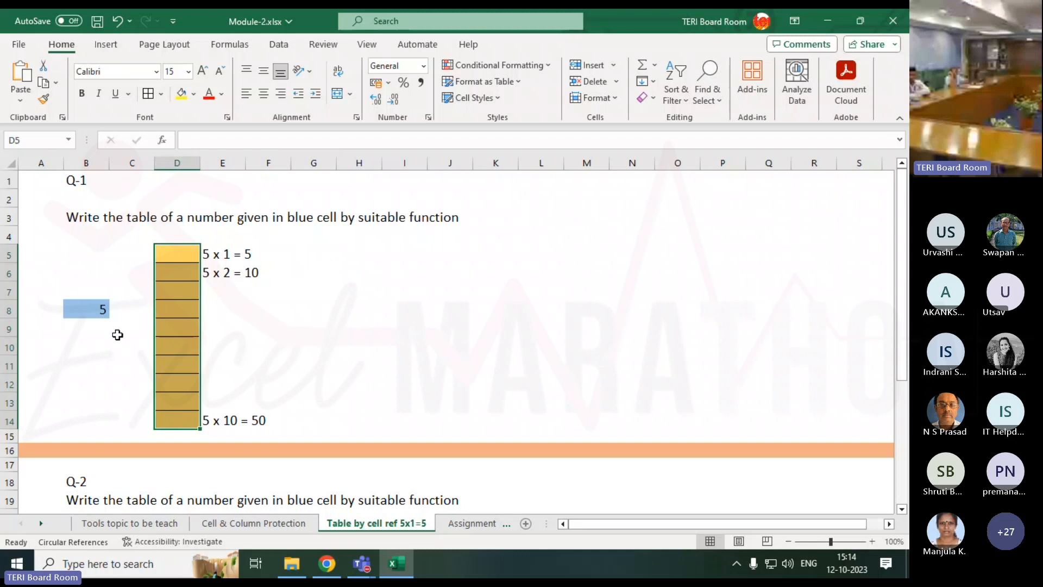
{"action": "left_click", "coordinate": [94, 314]}
{"action": "type", "text": "3"}
{"action": "key", "text": "Return"}
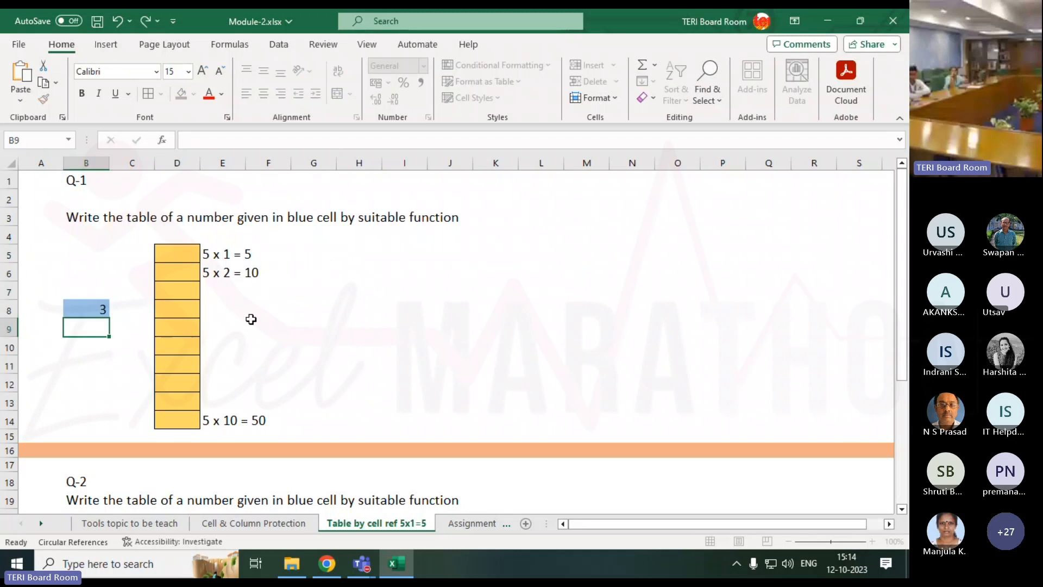
{"action": "left_click", "coordinate": [217, 253]}
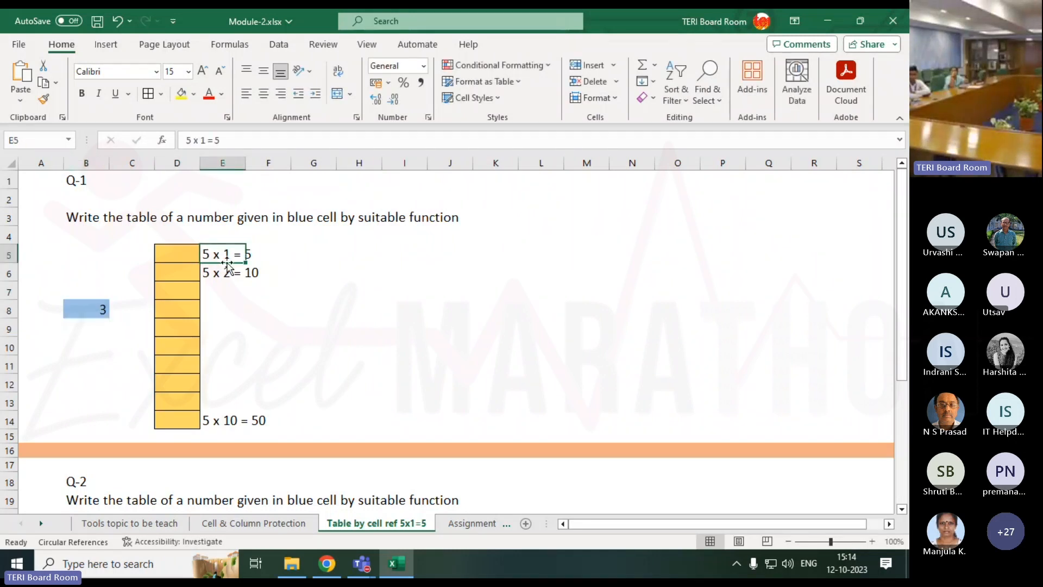
{"action": "left_click", "coordinate": [210, 275]}
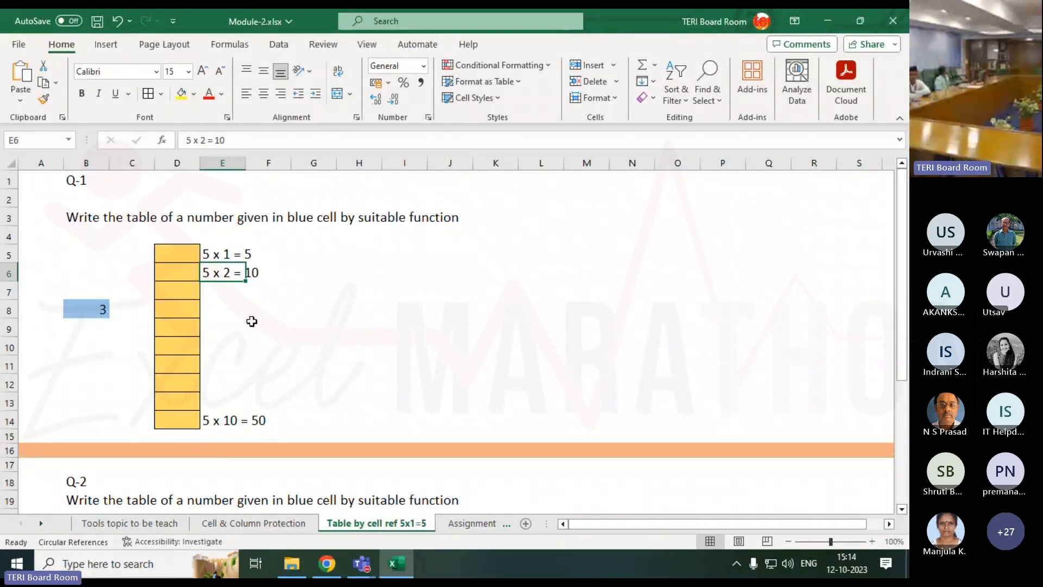
{"action": "left_click", "coordinate": [293, 253]}
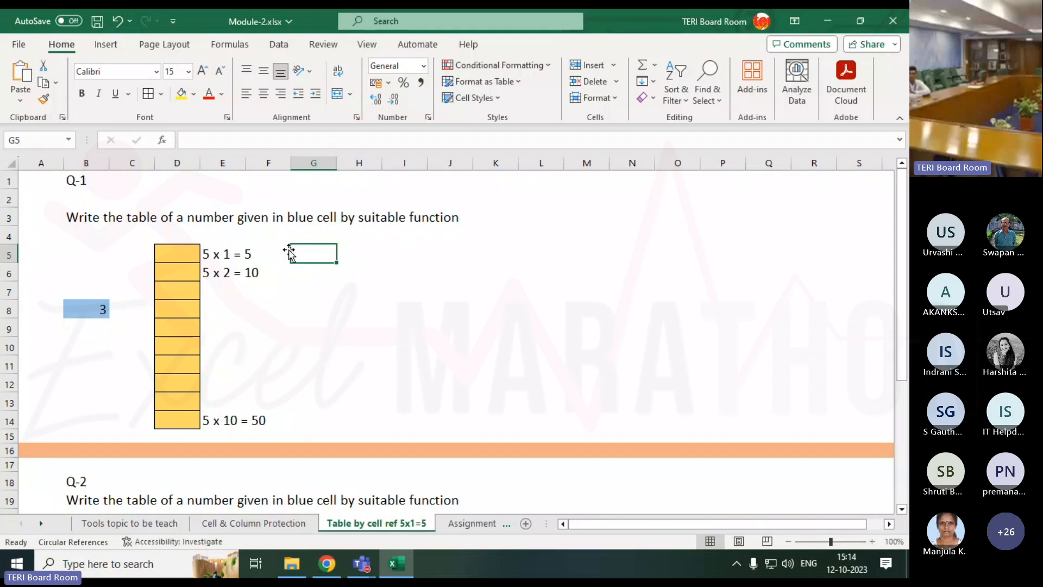
{"action": "left_click", "coordinate": [85, 309]}
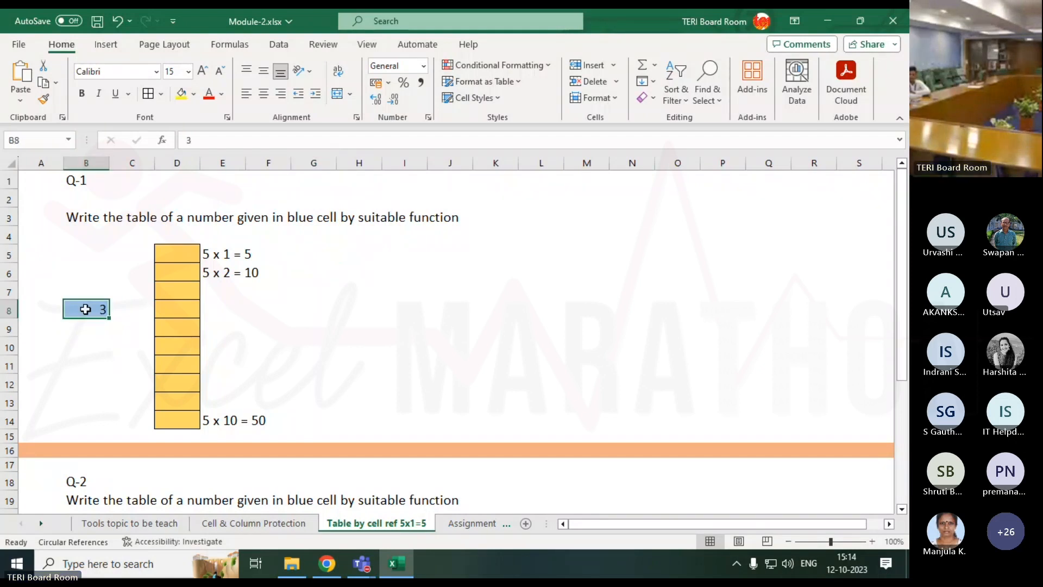
{"action": "type", "text": "2"}
{"action": "key", "text": "Return"}
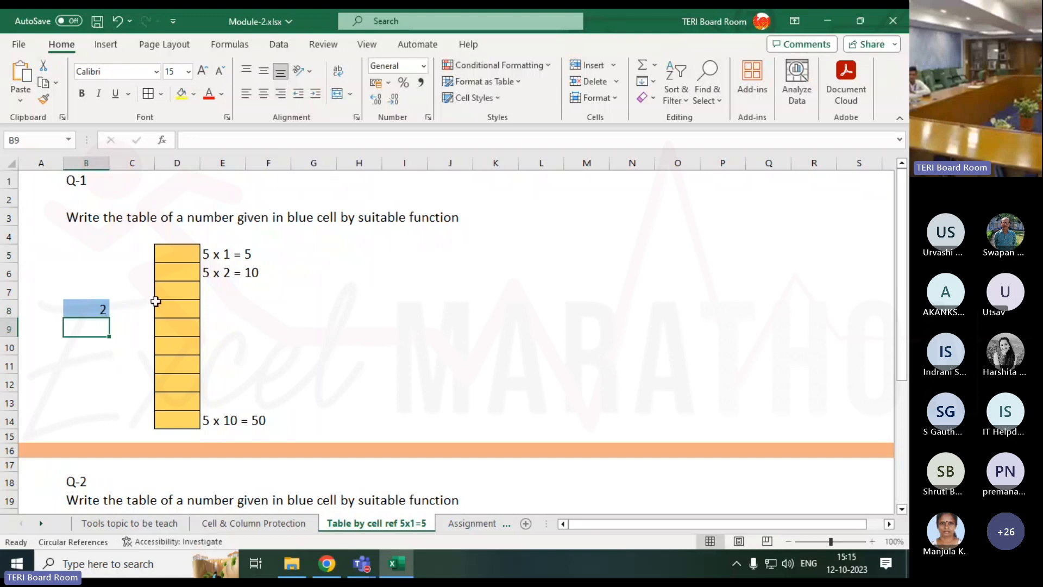
{"action": "left_click", "coordinate": [94, 306]}
{"action": "type", "text": "5"}
{"action": "key", "text": "Tab"}
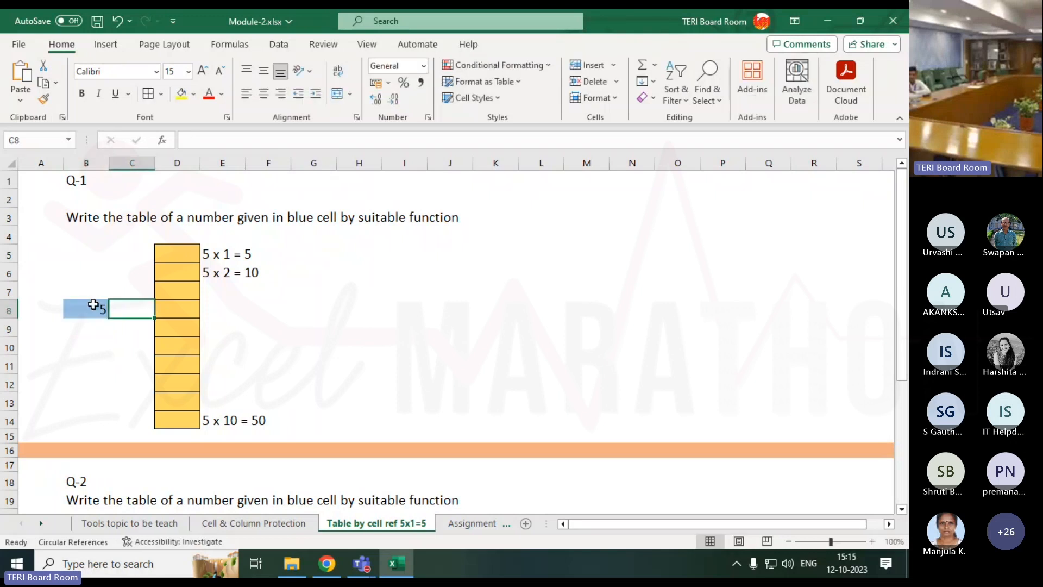
{"action": "left_click", "coordinate": [220, 253]}
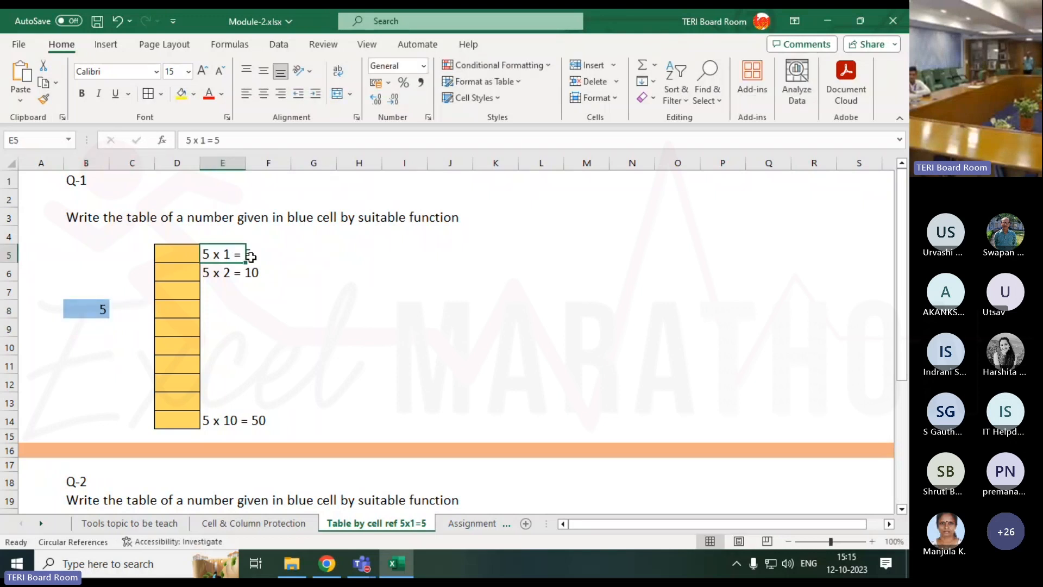
{"action": "left_click", "coordinate": [217, 291]}
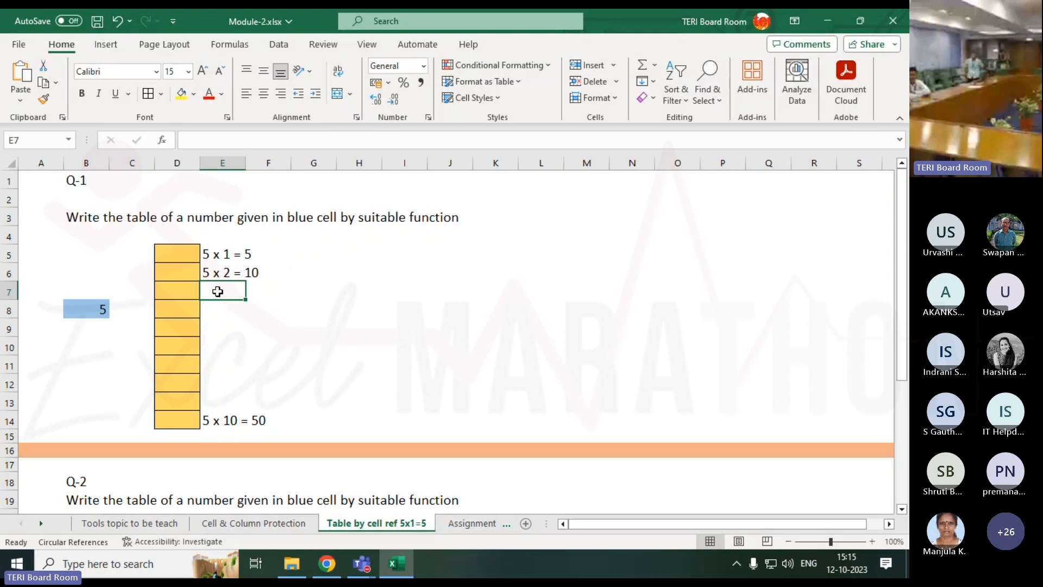
Enter '5 x 3 = 15' in E7, correcting the AutoComplete suggestion, then go to G5.
{"action": "type", "text": "5"}
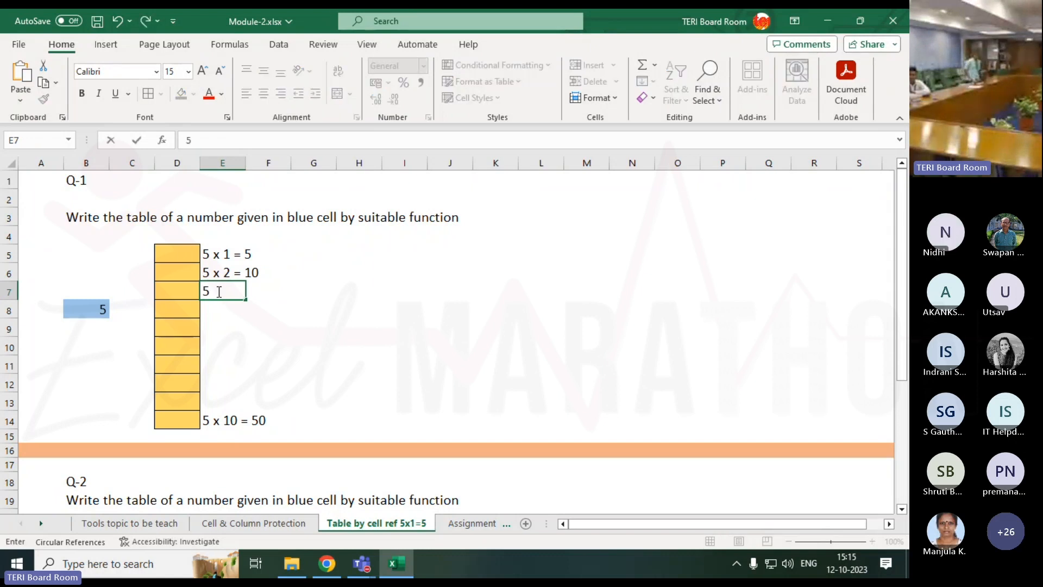
{"action": "type", "text": " x"}
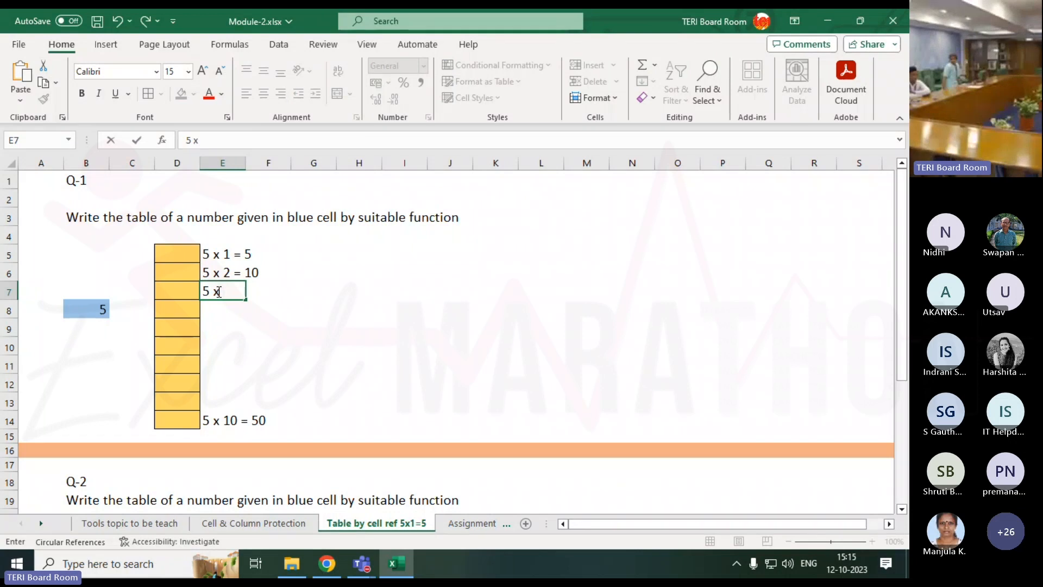
{"action": "type", "text": " 2"}
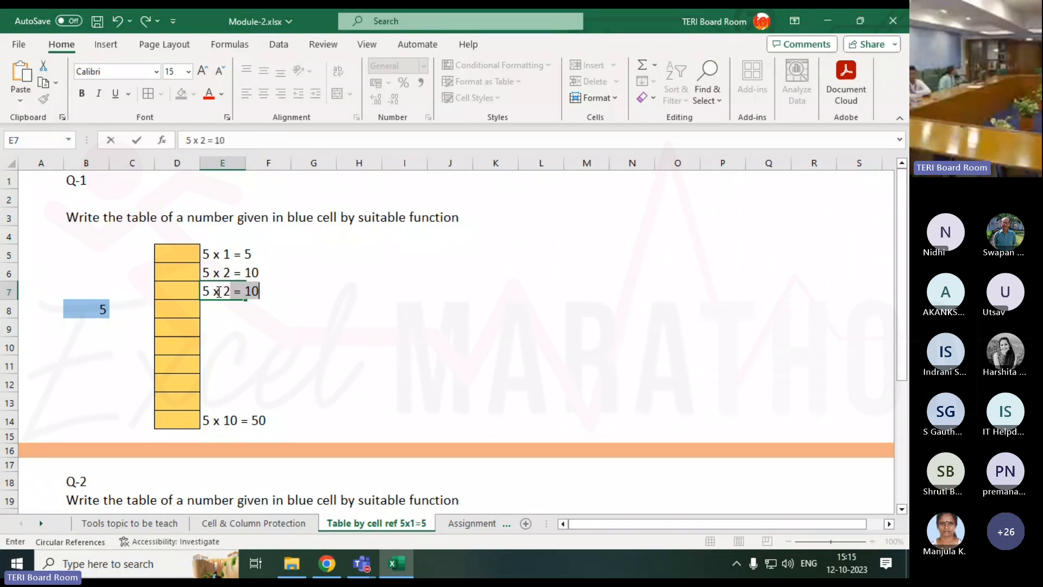
{"action": "key", "text": "BackSpace"}
{"action": "key", "text": "BackSpace"}
{"action": "key", "text": "BackSpace"}
{"action": "type", "text": "3"}
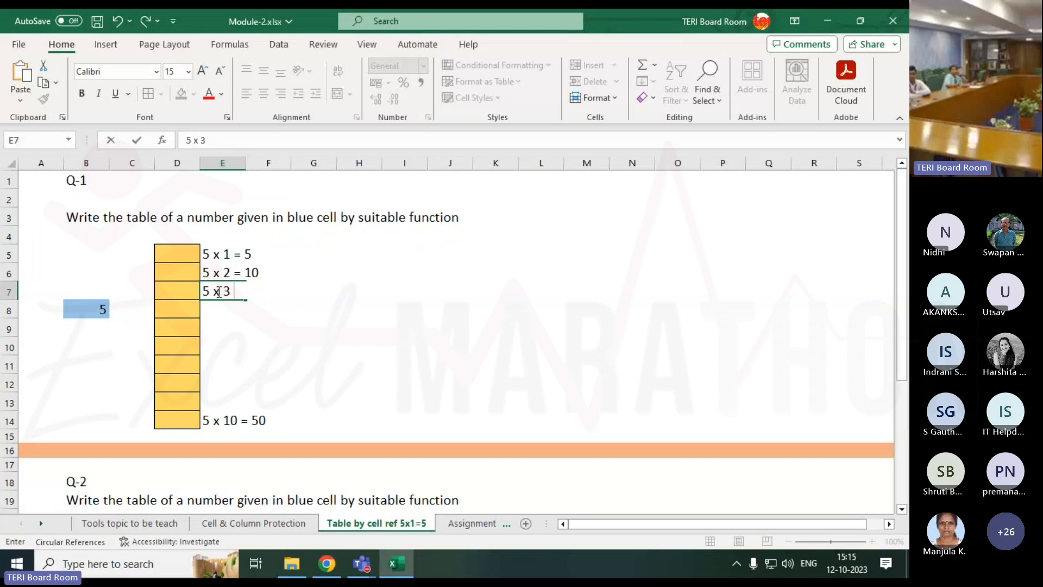
{"action": "type", "text": " = 15"}
{"action": "key", "text": "Return"}
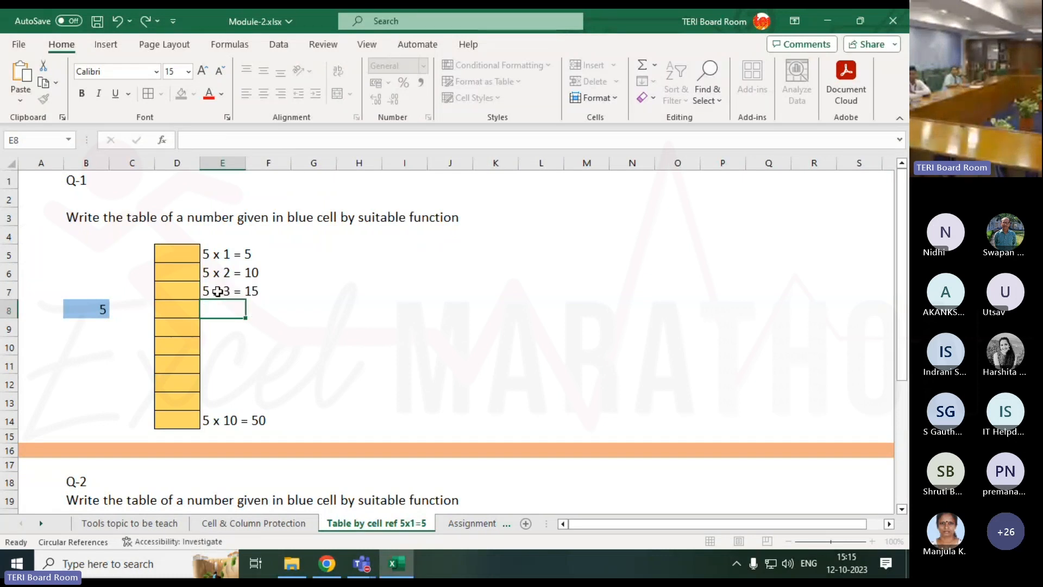
{"action": "key", "text": "Up"}
{"action": "key", "text": "Up"}
{"action": "key", "text": "Right"}
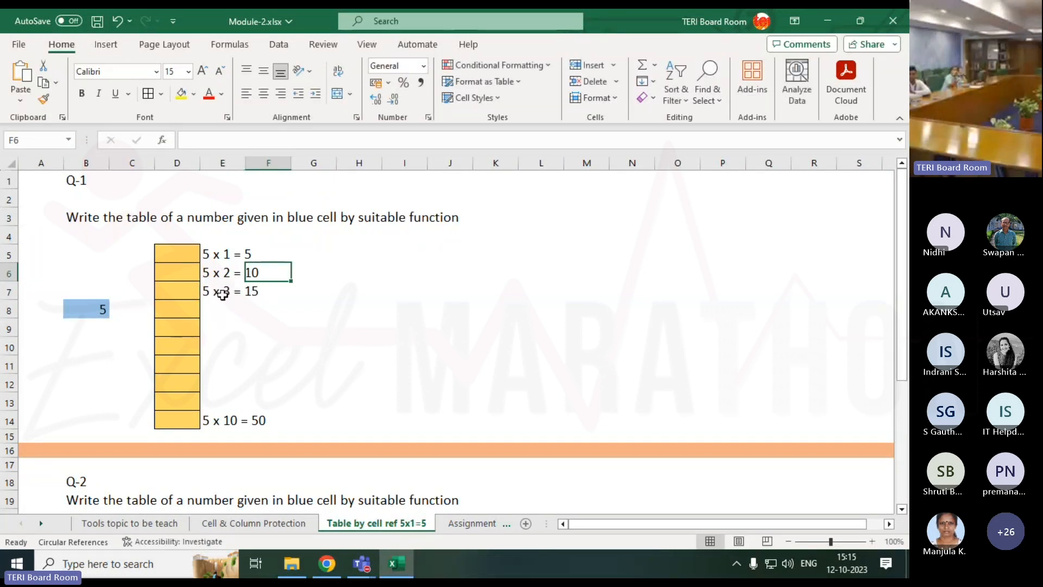
{"action": "left_click", "coordinate": [270, 253]}
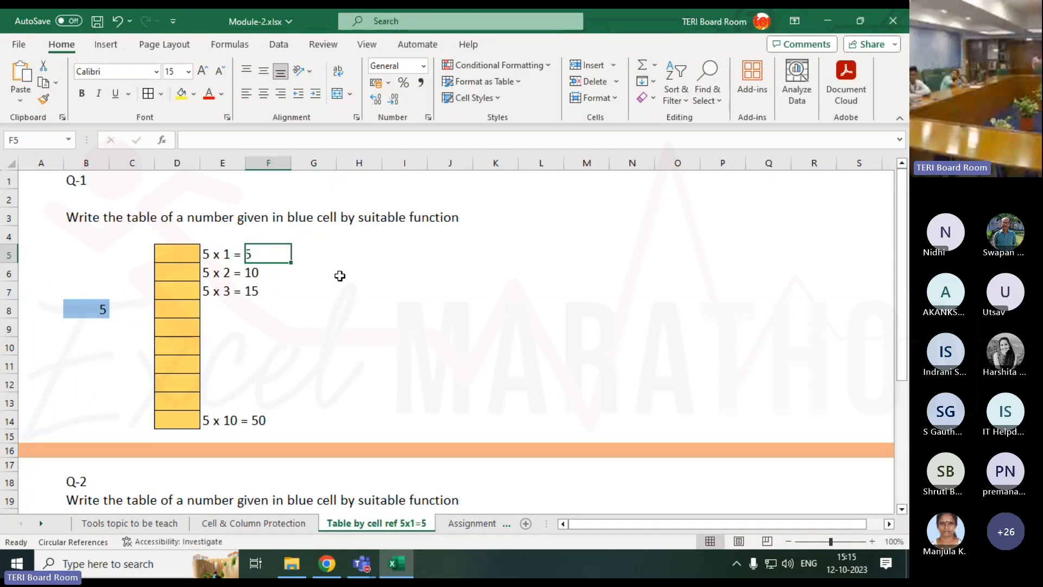
{"action": "key", "text": "Tab"}
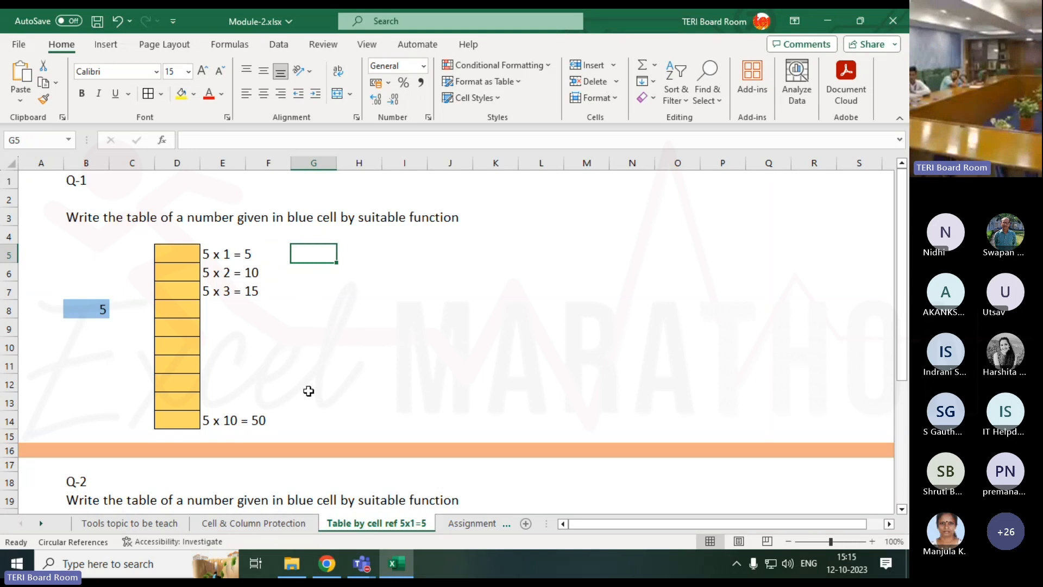
Enter 5 in G5, fill it down through G14, and check the filled values.
{"action": "left_click_drag", "start_coordinate": [317, 250], "coordinate": [317, 402]}
{"action": "left_click", "coordinate": [312, 253]}
{"action": "type", "text": "5"}
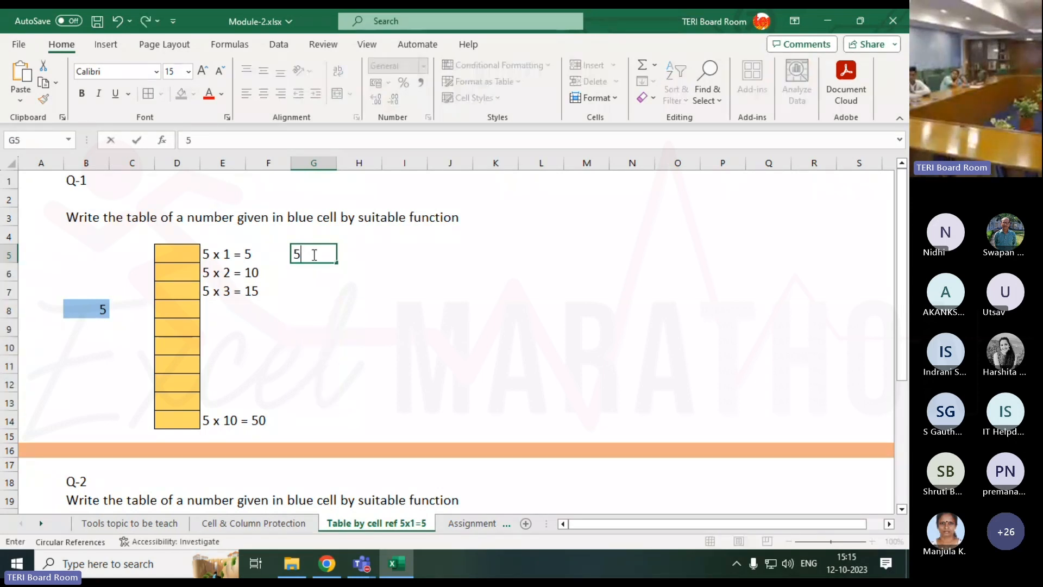
{"action": "key", "text": "Return"}
{"action": "left_click", "coordinate": [315, 252]}
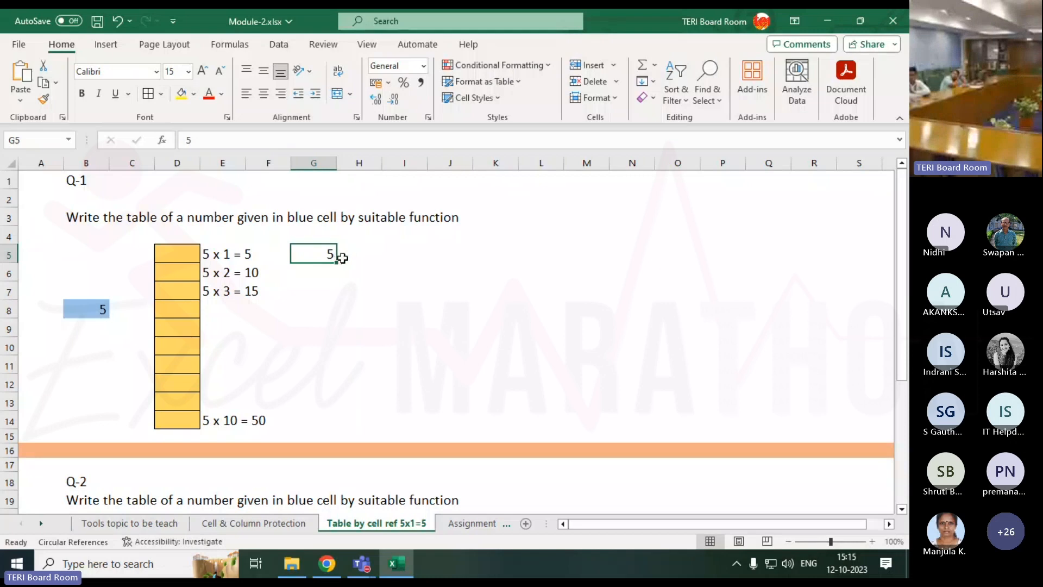
{"action": "left_click_drag", "start_coordinate": [337, 263], "coordinate": [341, 421]}
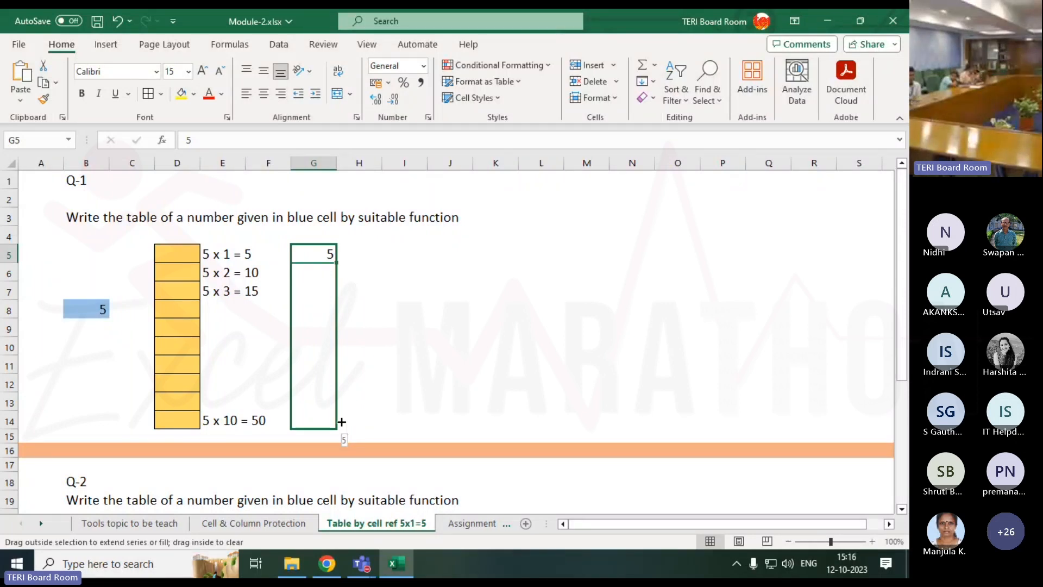
{"action": "left_click_drag", "start_coordinate": [341, 422], "coordinate": [340, 421]}
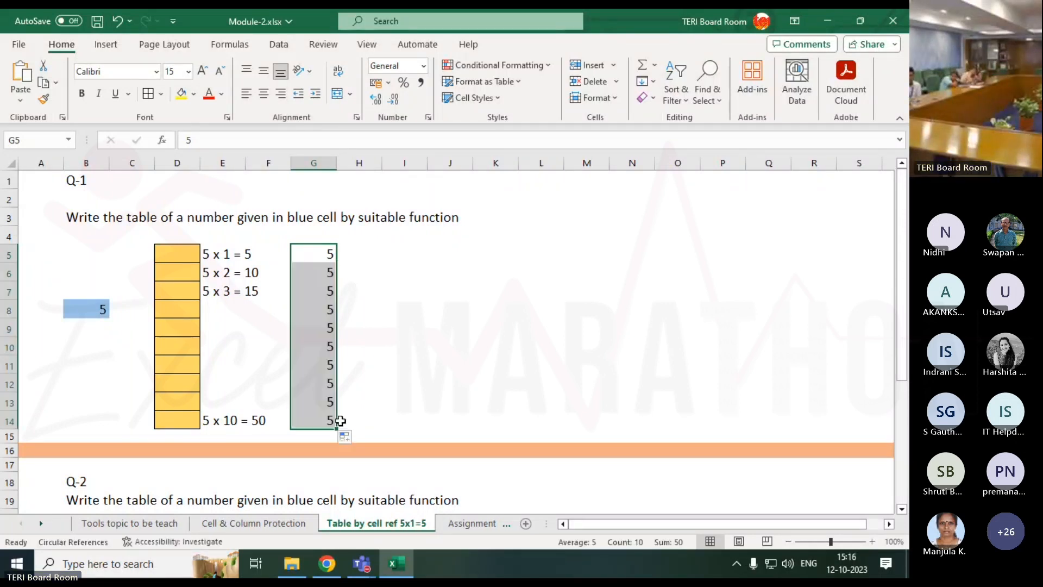
{"action": "left_click", "coordinate": [306, 250]}
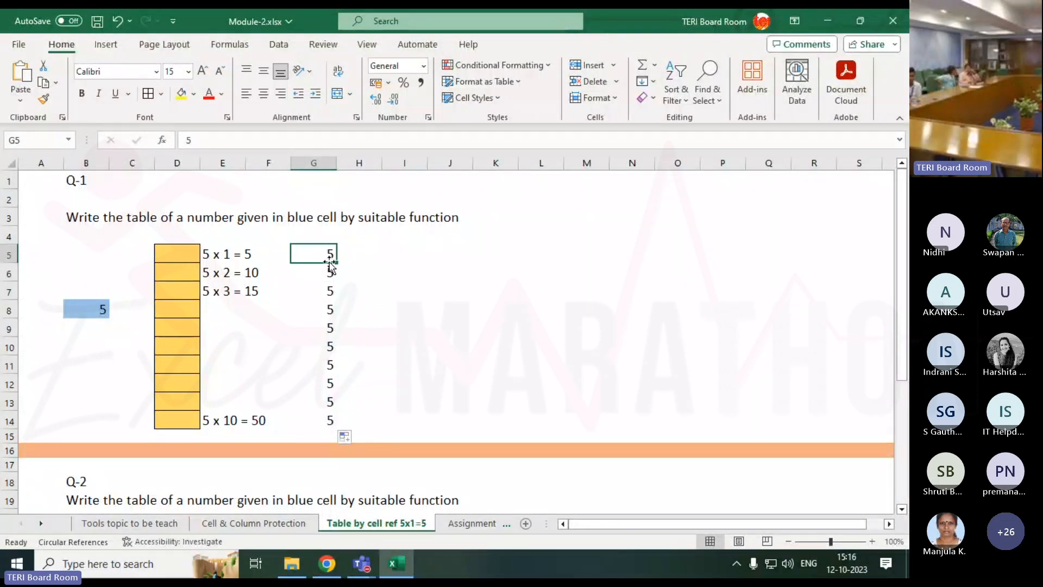
{"action": "left_click_drag", "start_coordinate": [331, 263], "coordinate": [328, 419]}
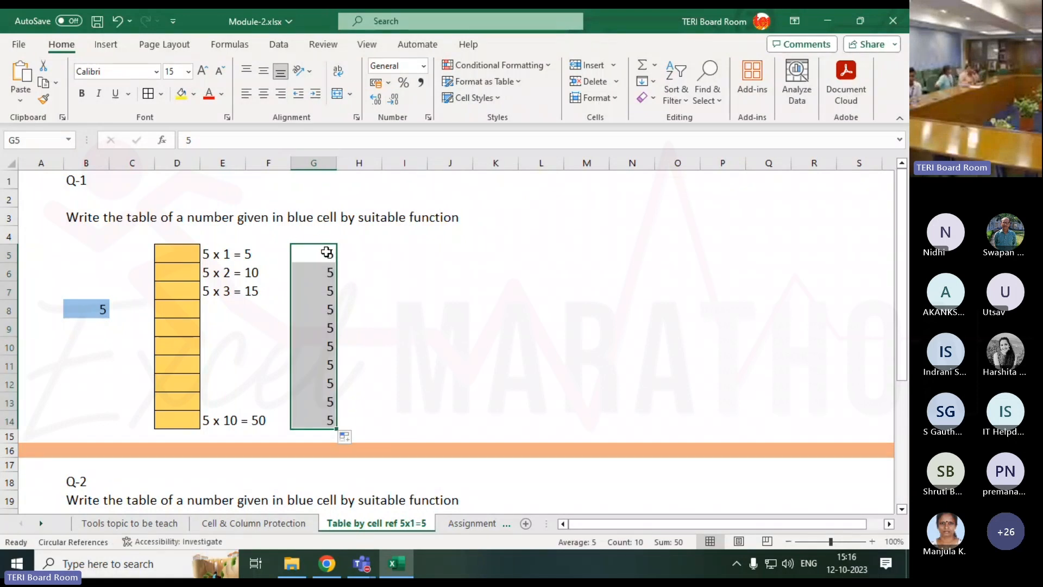
{"action": "left_click", "coordinate": [349, 252]}
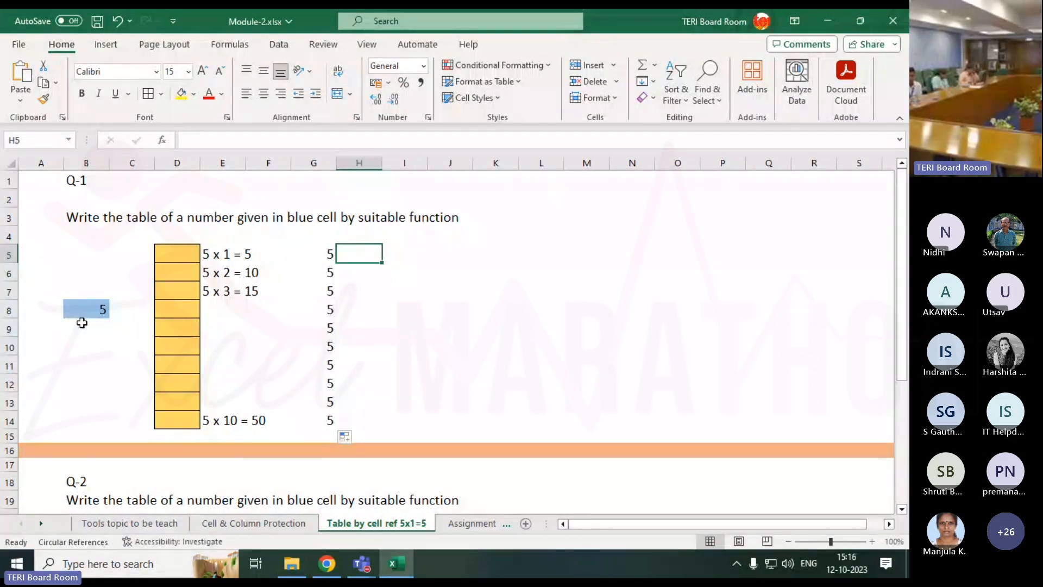
Change blue cell B8 to 10 and show that G5:G14 still hold 5.
{"action": "left_click", "coordinate": [84, 307]}
{"action": "type", "text": "10"}
{"action": "key", "text": "Return"}
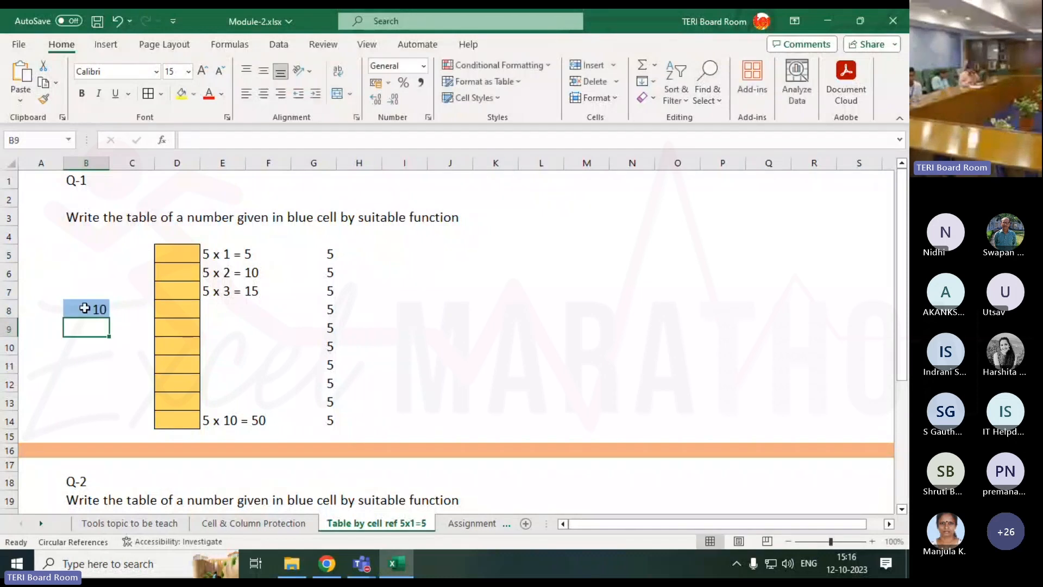
{"action": "left_click_drag", "start_coordinate": [328, 255], "coordinate": [329, 417]}
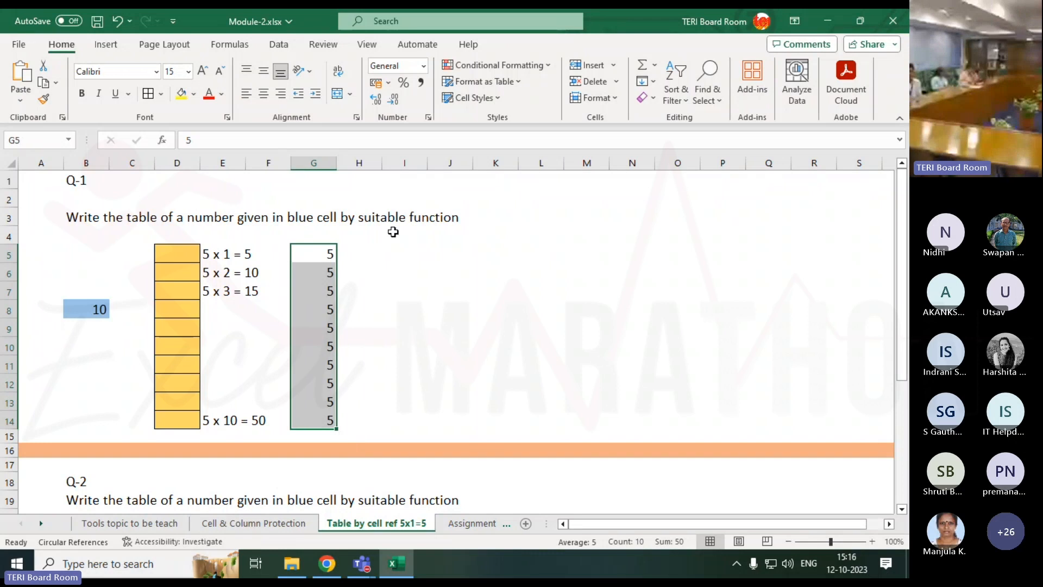
Change B8 to 11 and recheck that column G still shows 5.
{"action": "left_click", "coordinate": [76, 314]}
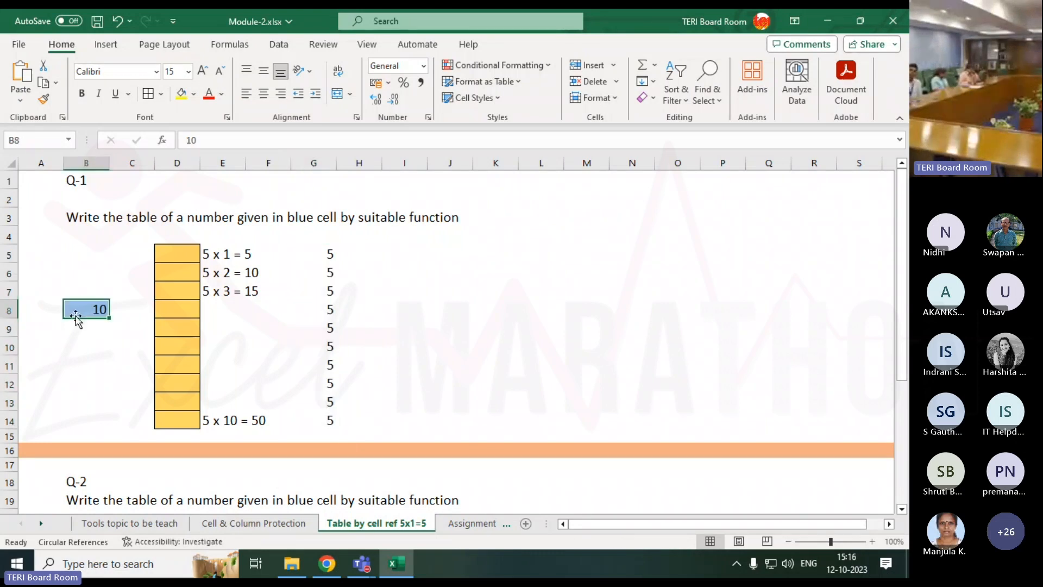
{"action": "type", "text": "11"}
{"action": "key", "text": "Return"}
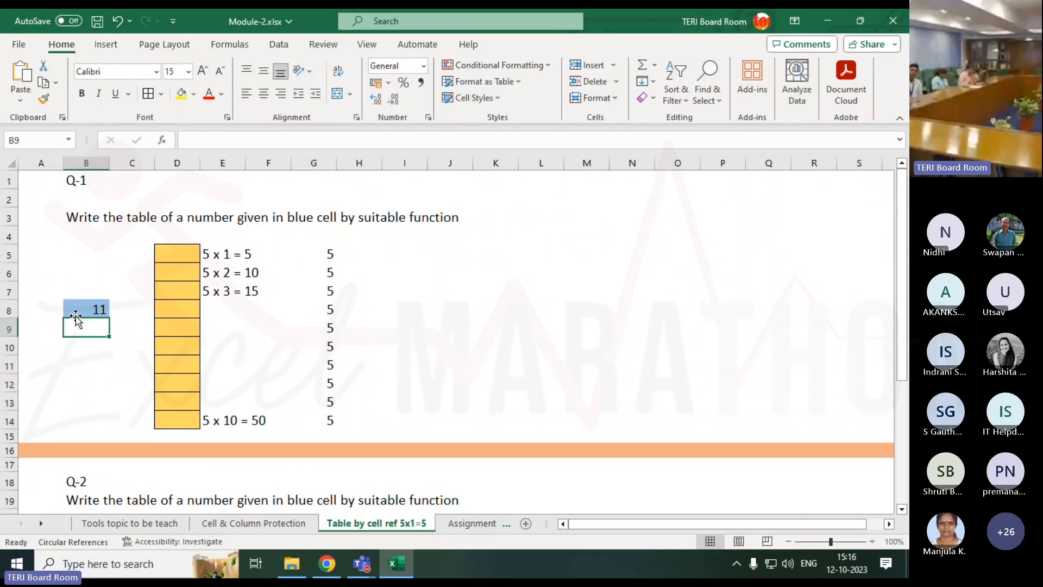
{"action": "left_click_drag", "start_coordinate": [328, 253], "coordinate": [331, 424]}
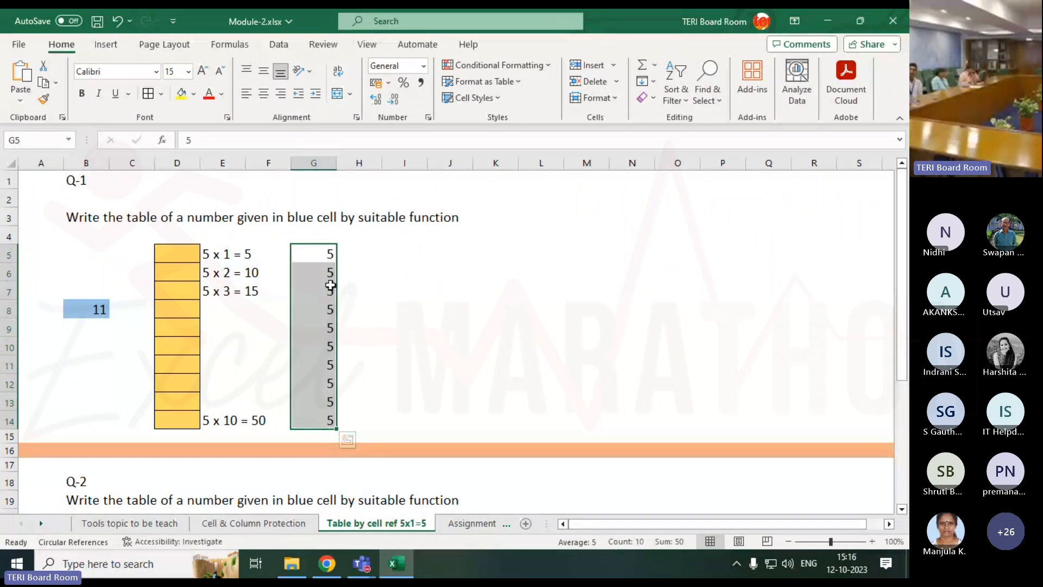
{"action": "left_click", "coordinate": [328, 253]}
{"action": "left_click", "coordinate": [359, 252]}
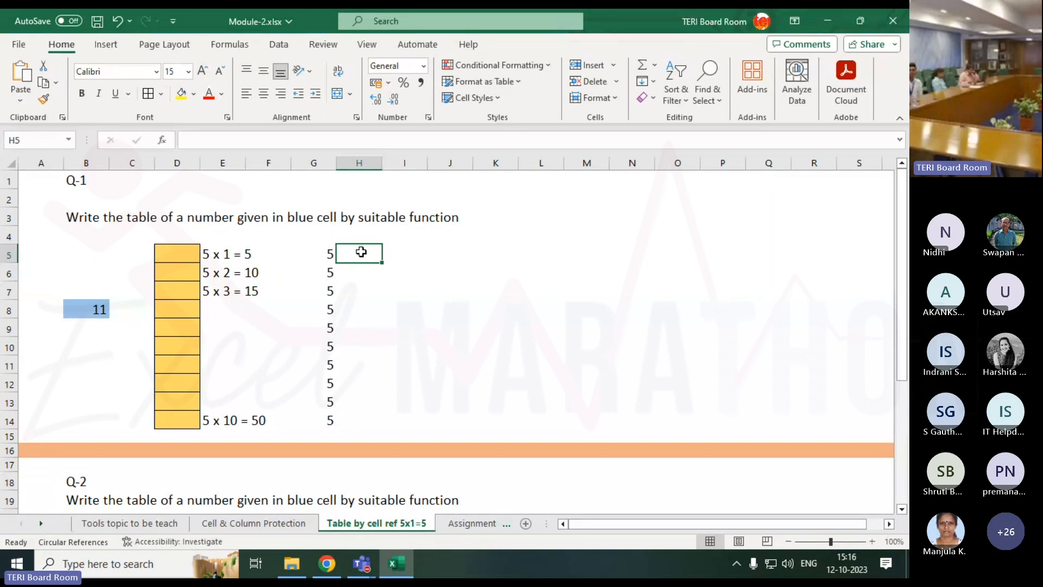
Enter =B8 in H5 and fill it down to H14, giving 11 then zeros.
{"action": "type", "text": "="}
{"action": "key", "text": "Left"}
{"action": "key", "text": "Left"}
{"action": "key", "text": "Left"}
{"action": "key", "text": "Left"}
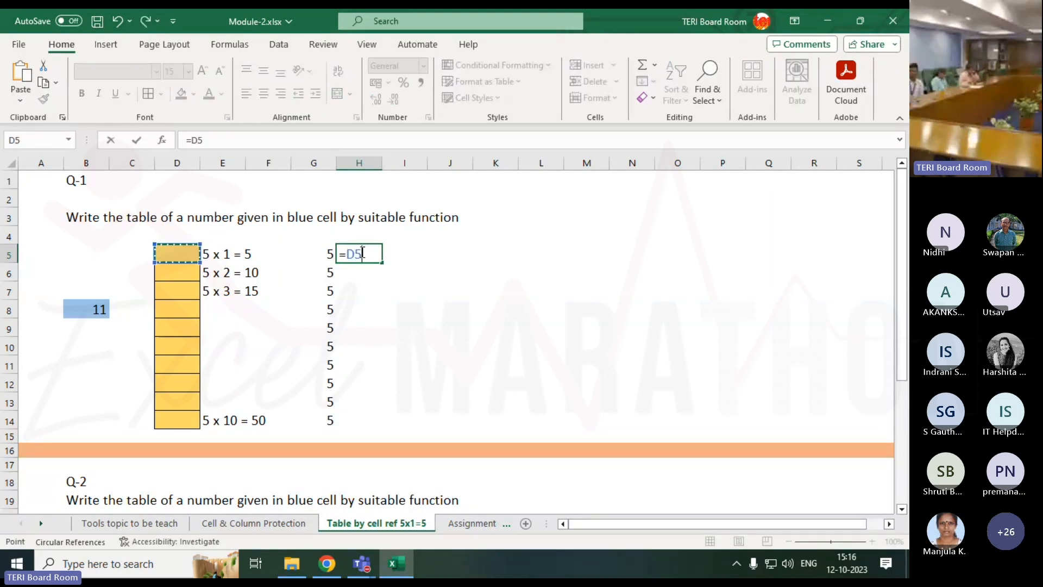
{"action": "key", "text": "Left"}
{"action": "key", "text": "Down"}
{"action": "key", "text": "Down"}
{"action": "key", "text": "Left"}
{"action": "key", "text": "Down"}
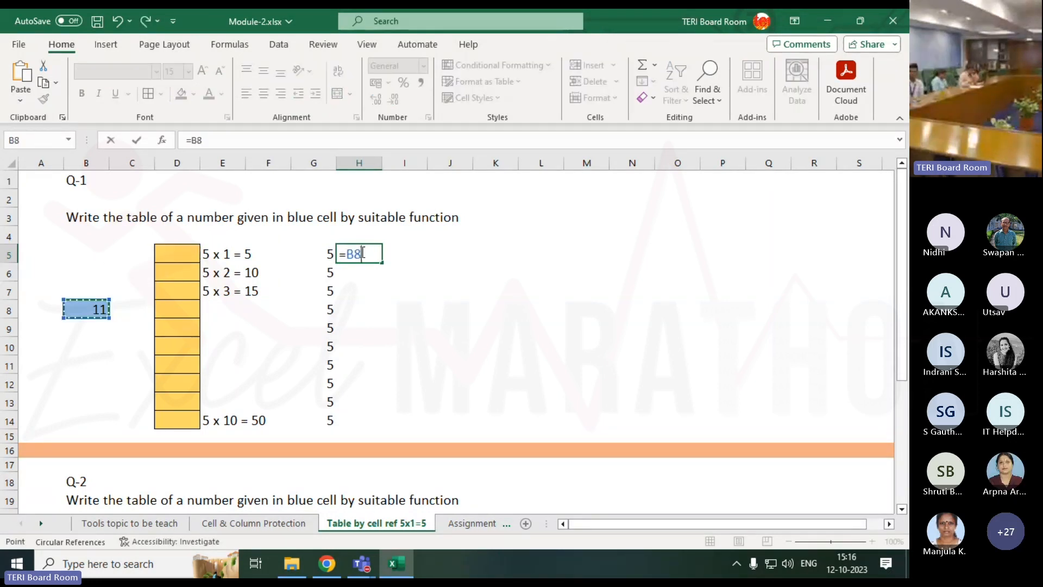
{"action": "key", "text": "Return"}
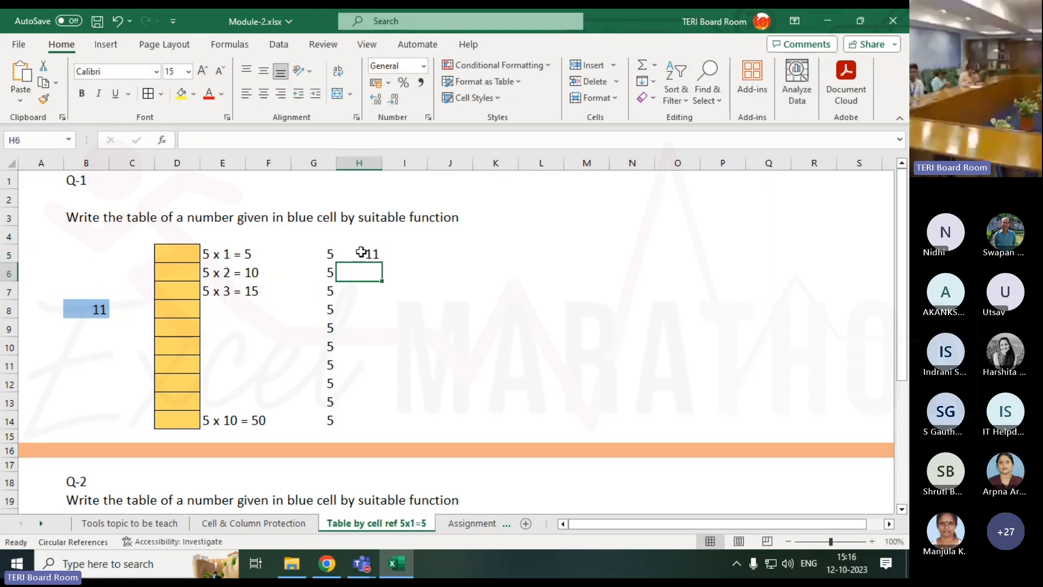
{"action": "left_click", "coordinate": [361, 252]}
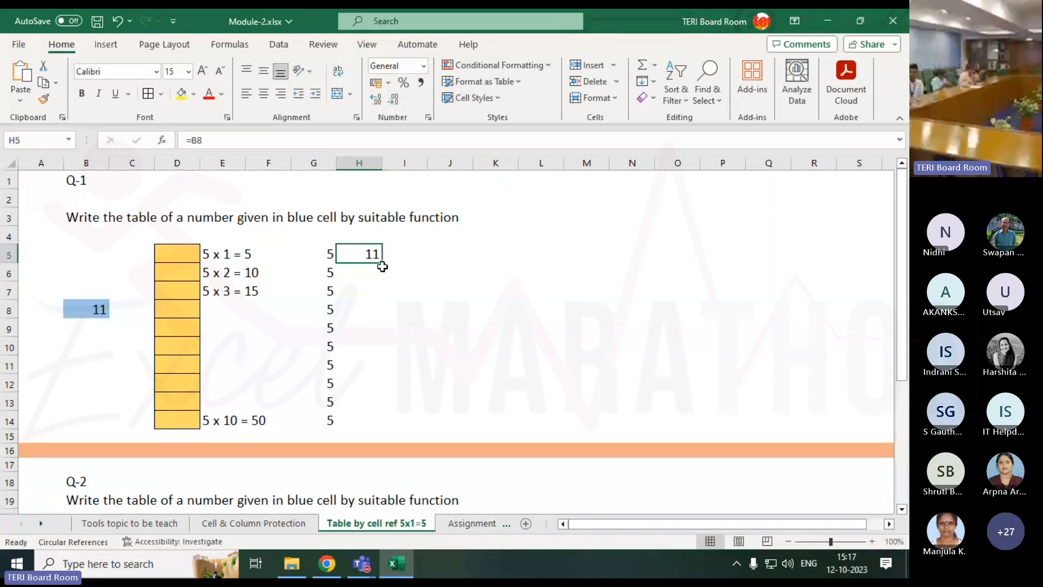
{"action": "left_click_drag", "start_coordinate": [382, 263], "coordinate": [386, 423]}
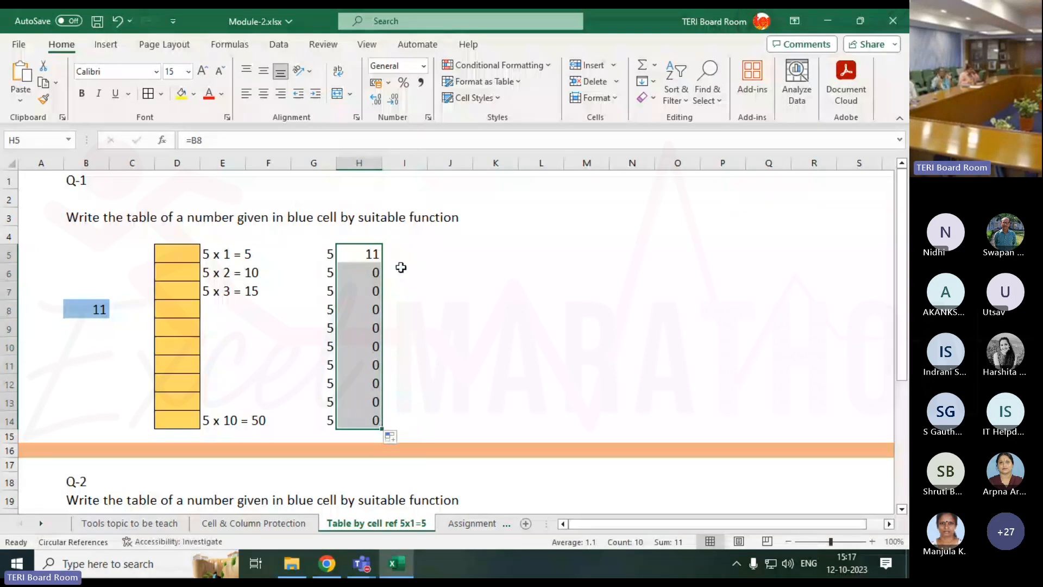
{"action": "left_click", "coordinate": [401, 268]}
Inspect the copied H-column formulas, showing references shifted to =B9, =B10, =B12, =B13.
{"action": "left_click", "coordinate": [366, 250]}
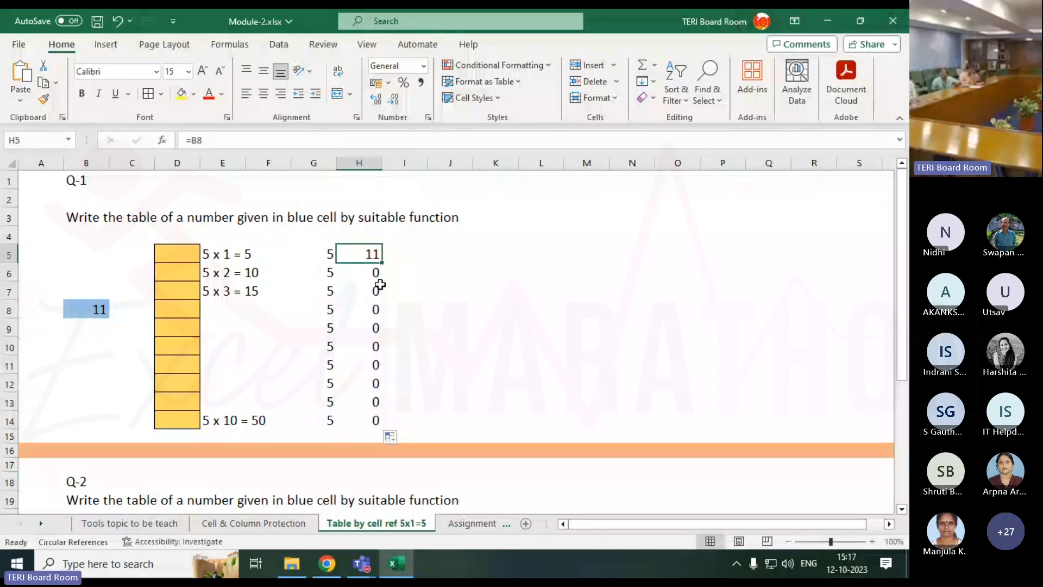
{"action": "key", "text": "F2"}
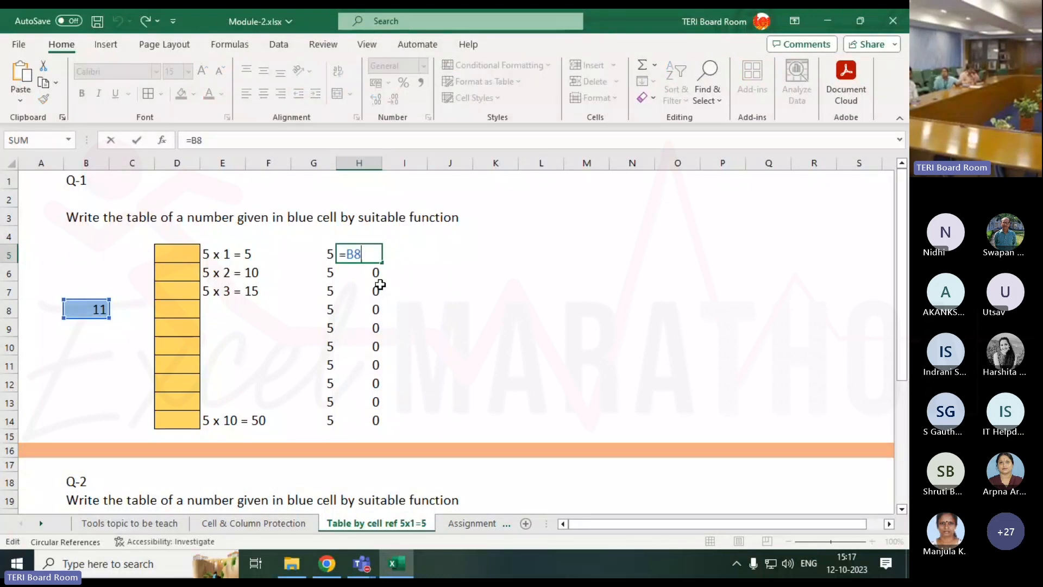
{"action": "key", "text": "Return"}
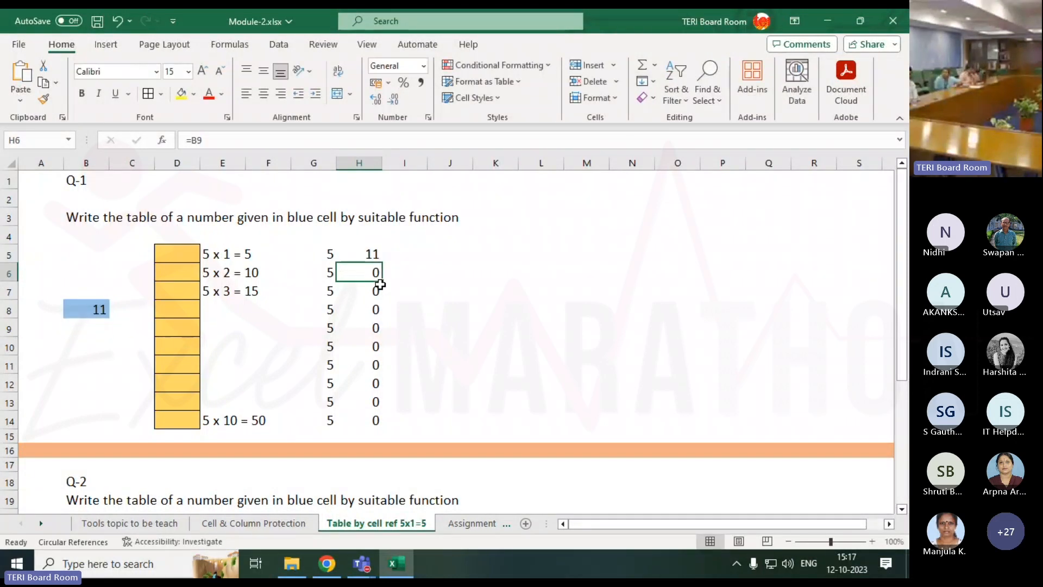
{"action": "key", "text": "F2"}
{"action": "key", "text": "Return"}
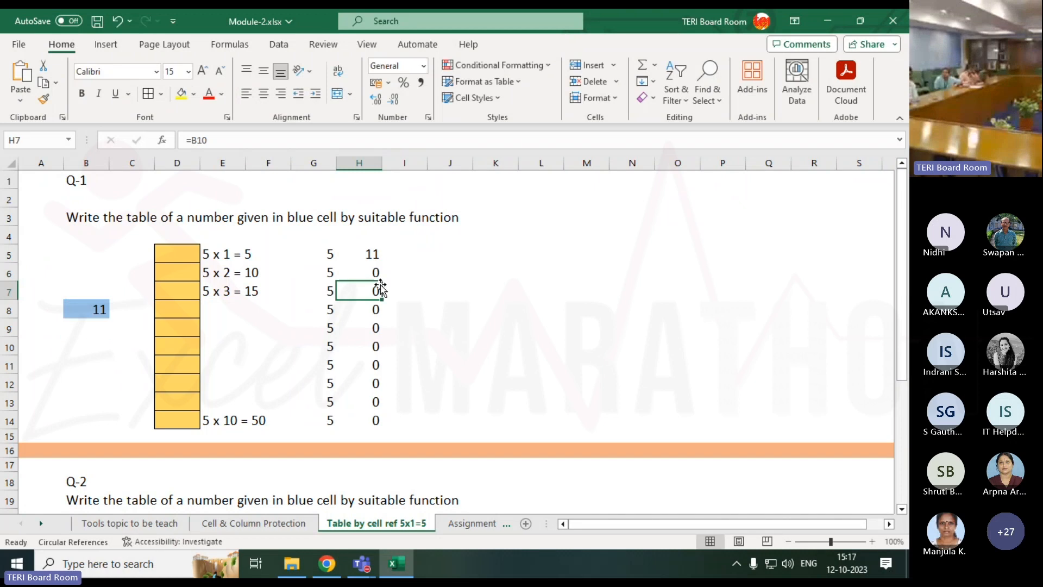
{"action": "key", "text": "F2"}
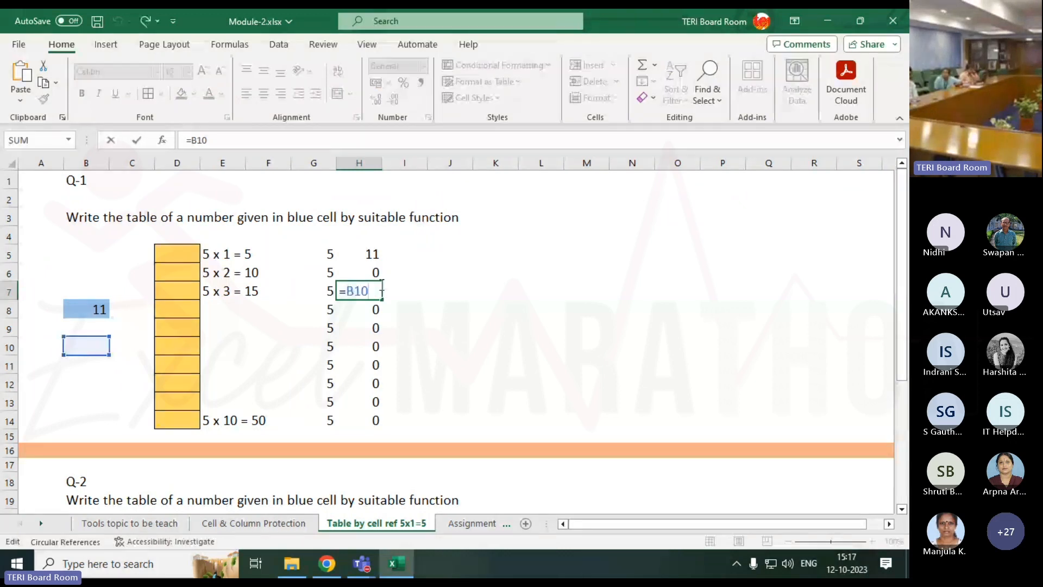
{"action": "key", "text": "Return"}
{"action": "key", "text": "Return"}
{"action": "key", "text": "F2"}
{"action": "key", "text": "Return"}
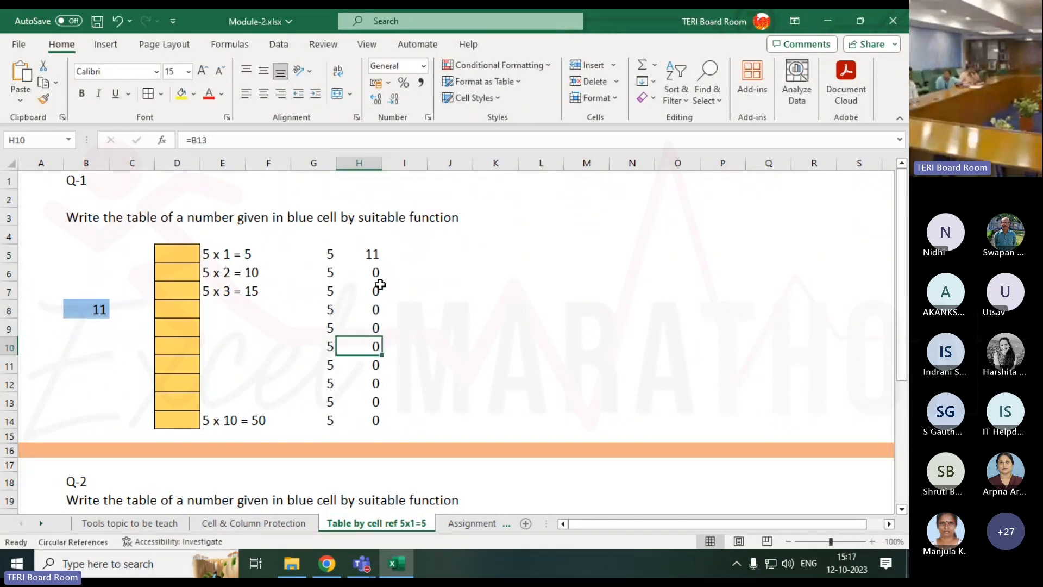
{"action": "key", "text": "F2"}
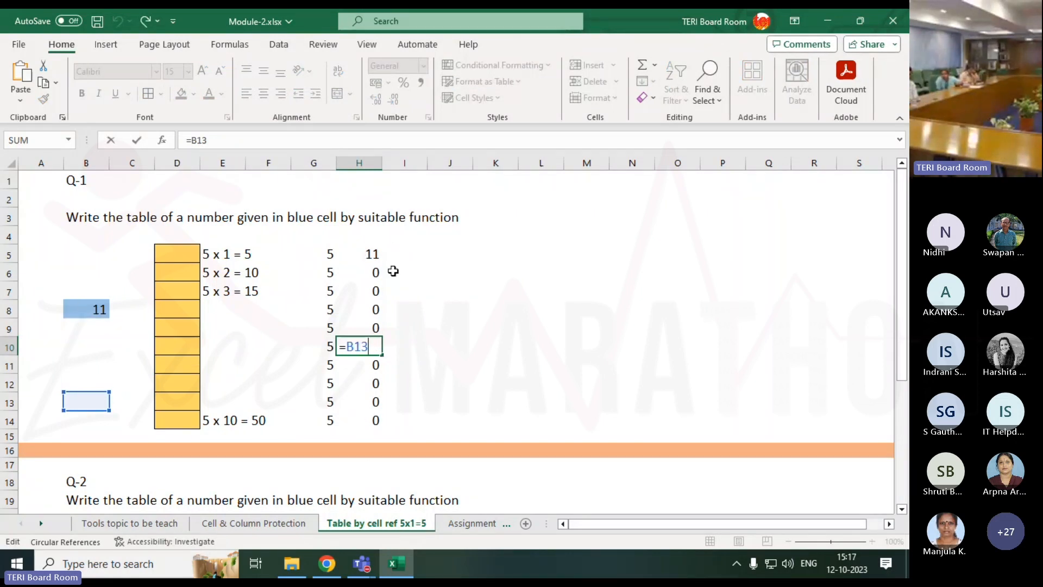
{"action": "key", "text": "Return"}
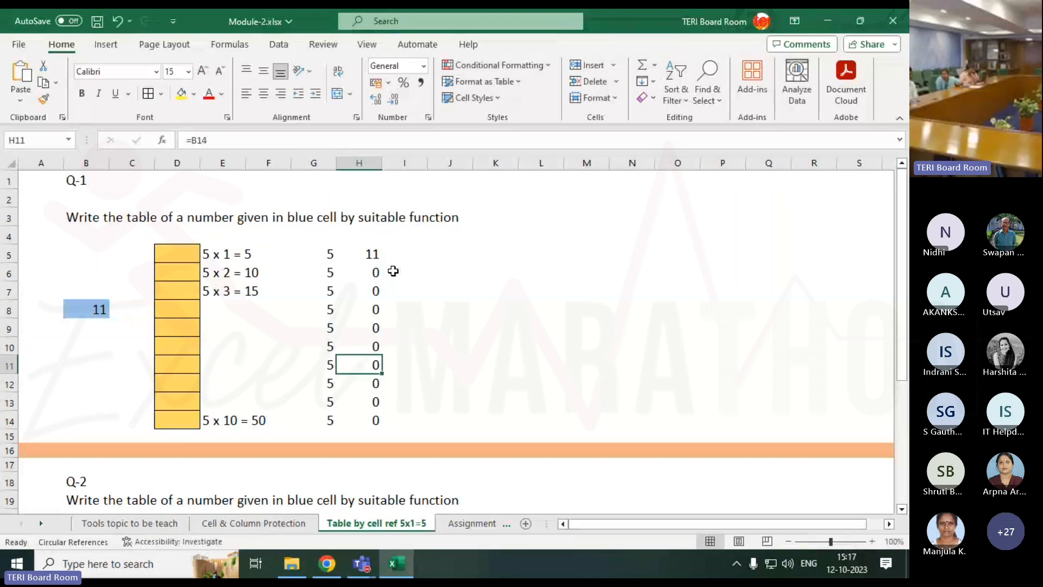
{"action": "key", "text": "Up"}
{"action": "key", "text": "Up"}
{"action": "key", "text": "Up"}
{"action": "key", "text": "Up"}
{"action": "key", "text": "Up"}
{"action": "key", "text": "Up"}
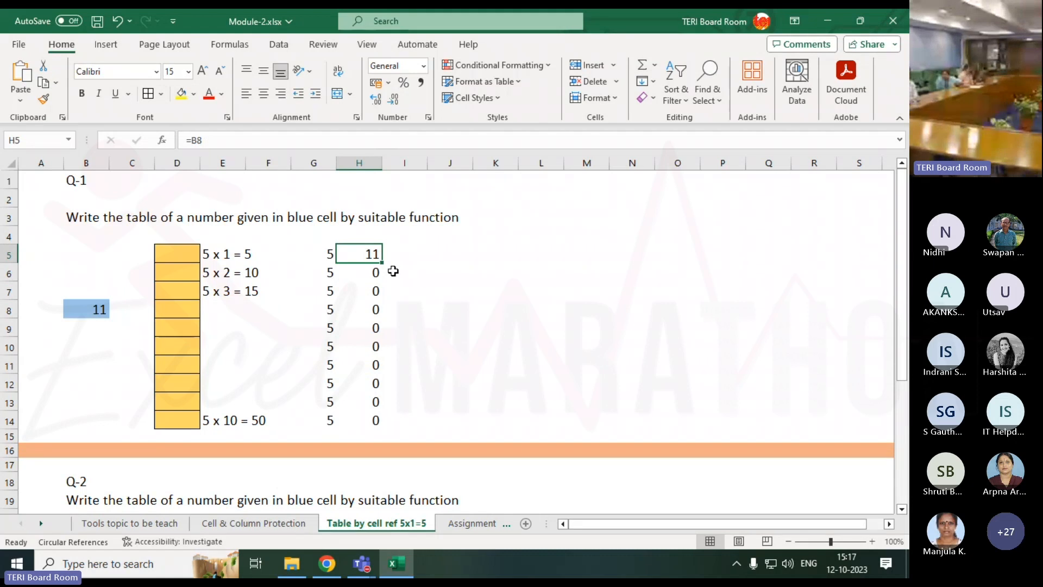
{"action": "key", "text": "Right"}
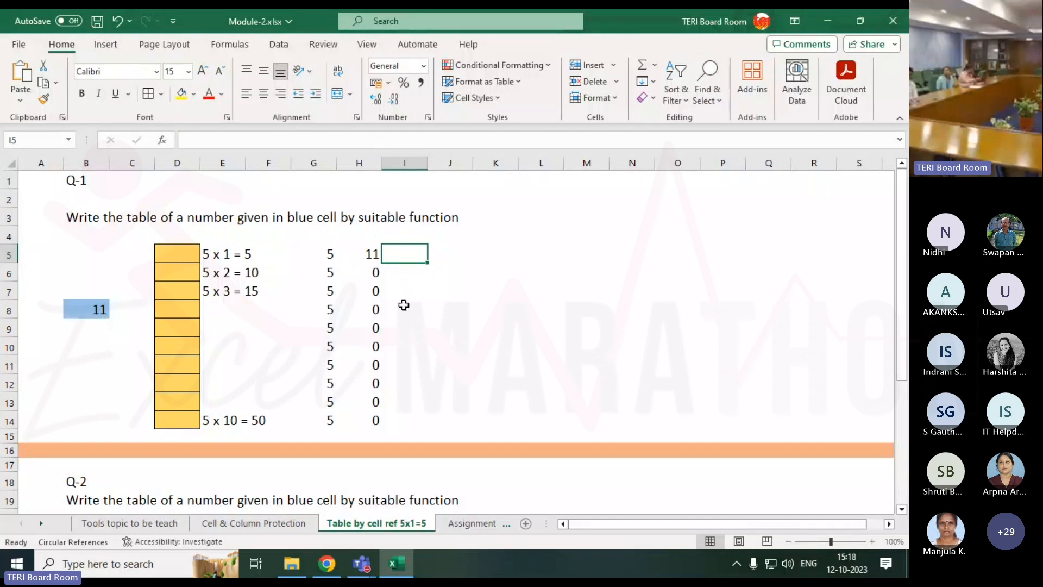
Enter =$B$8 in I5, cycling the B8 reference locking with F4, so it shows 11.
{"action": "type", "text": "="}
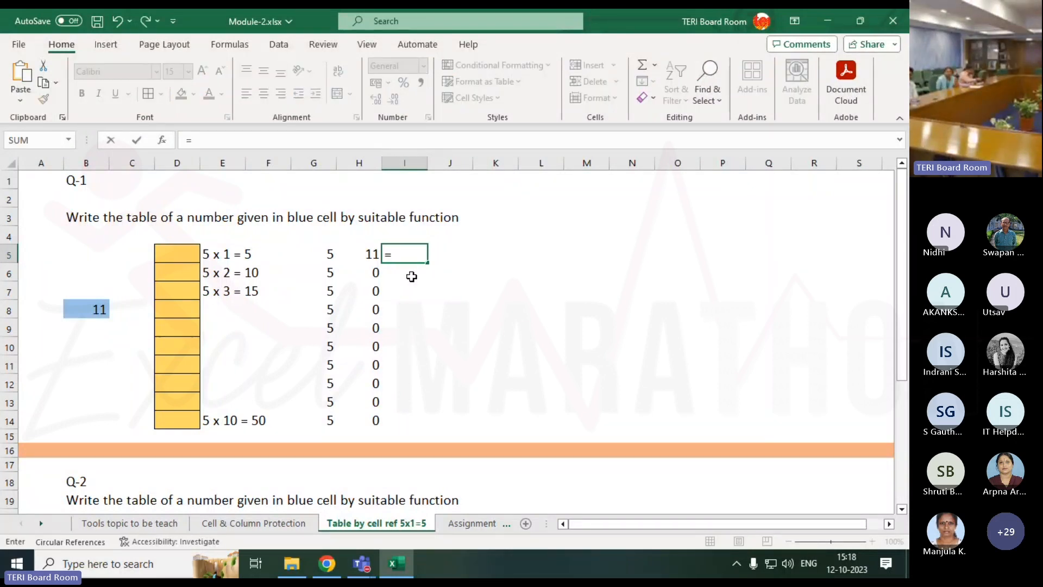
{"action": "key", "text": "Left"}
{"action": "key", "text": "Left"}
{"action": "key", "text": "Left"}
{"action": "key", "text": "Left"}
{"action": "key", "text": "Left"}
{"action": "key", "text": "Left"}
{"action": "key", "text": "Down"}
{"action": "key", "text": "Down"}
{"action": "key", "text": "Down"}
{"action": "key", "text": "Left"}
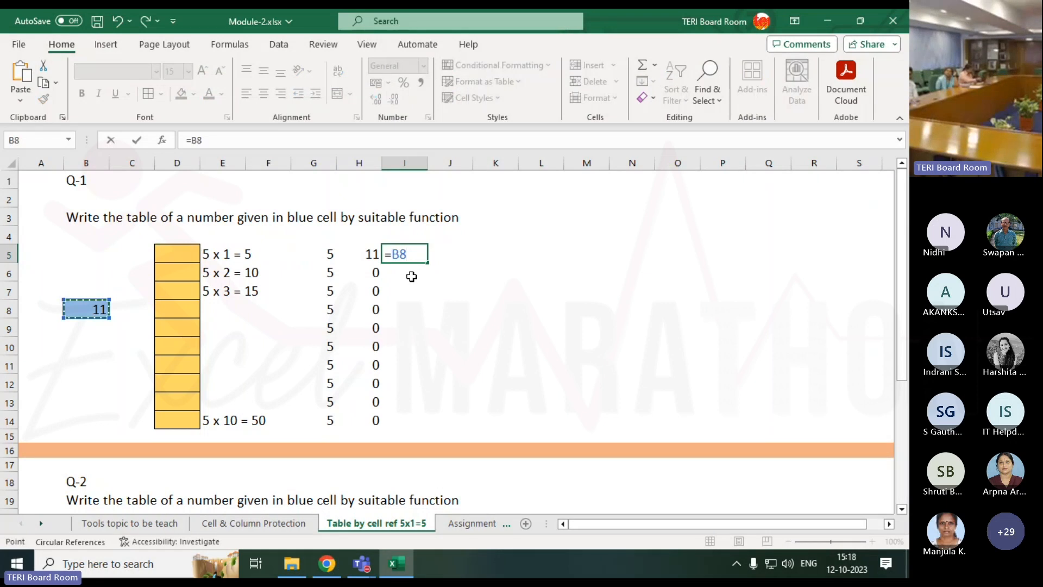
{"action": "key", "text": "F4"}
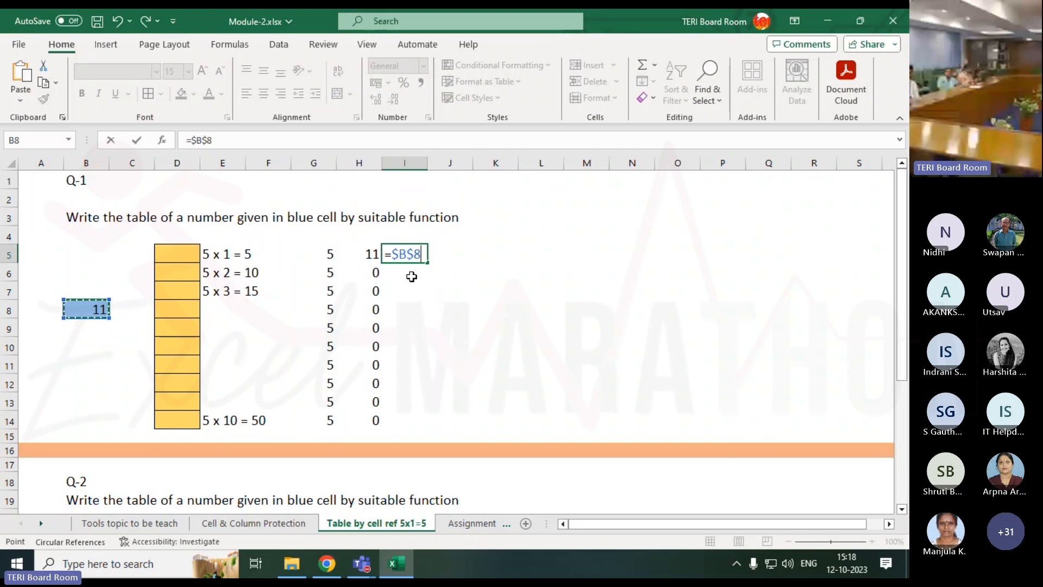
{"action": "key", "text": "F4"}
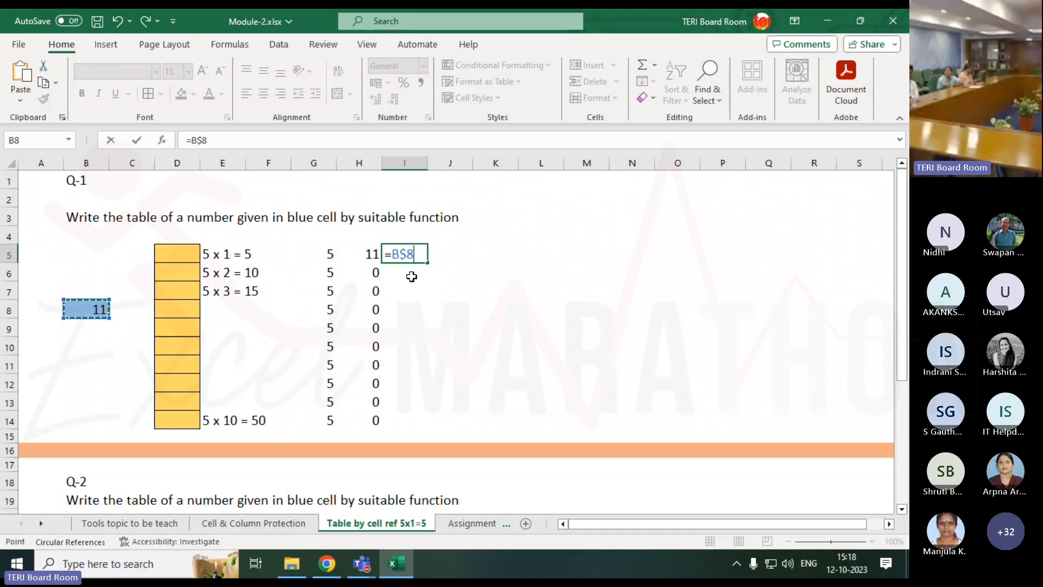
{"action": "key", "text": "F4"}
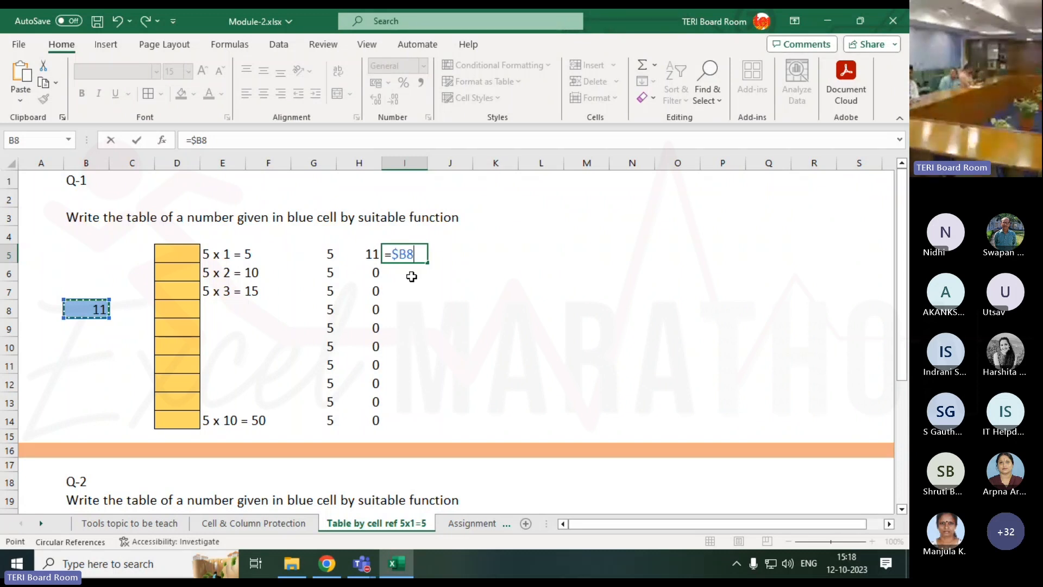
{"action": "key", "text": "F4"}
{"action": "key", "text": "F4"}
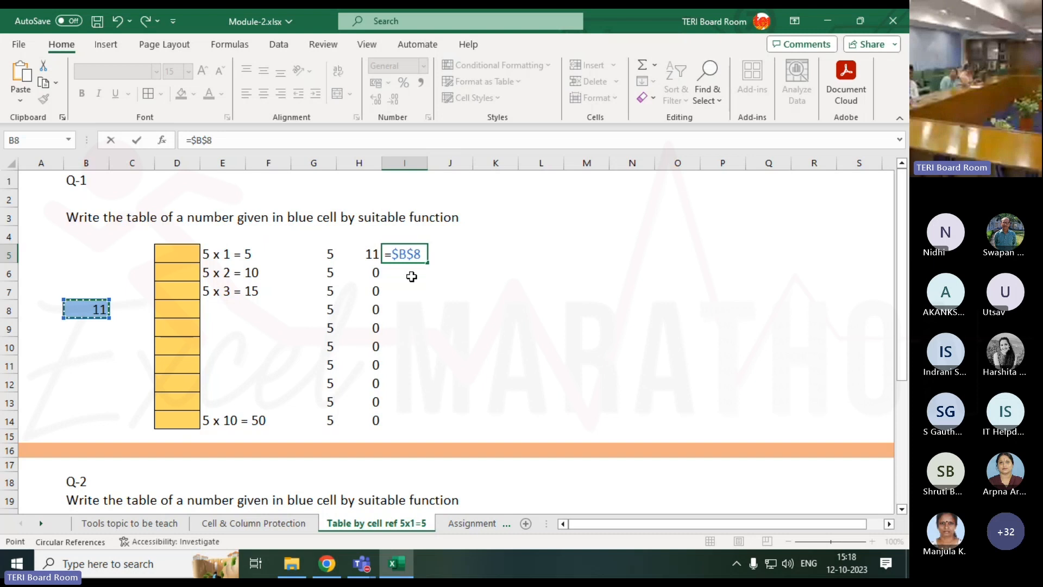
{"action": "key", "text": "F4"}
{"action": "key", "text": "F4"}
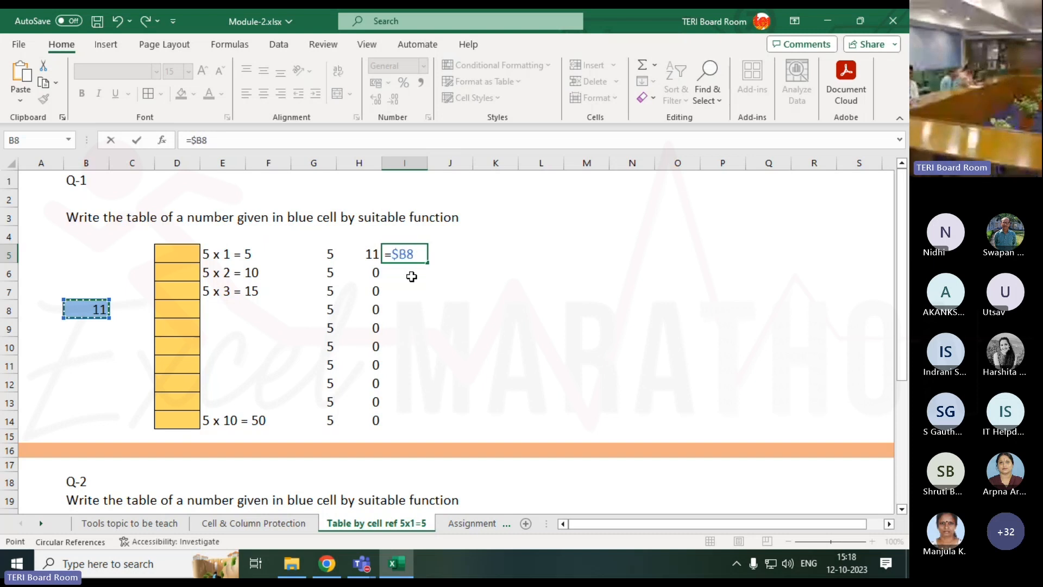
{"action": "key", "text": "F4"}
{"action": "key", "text": "F4"}
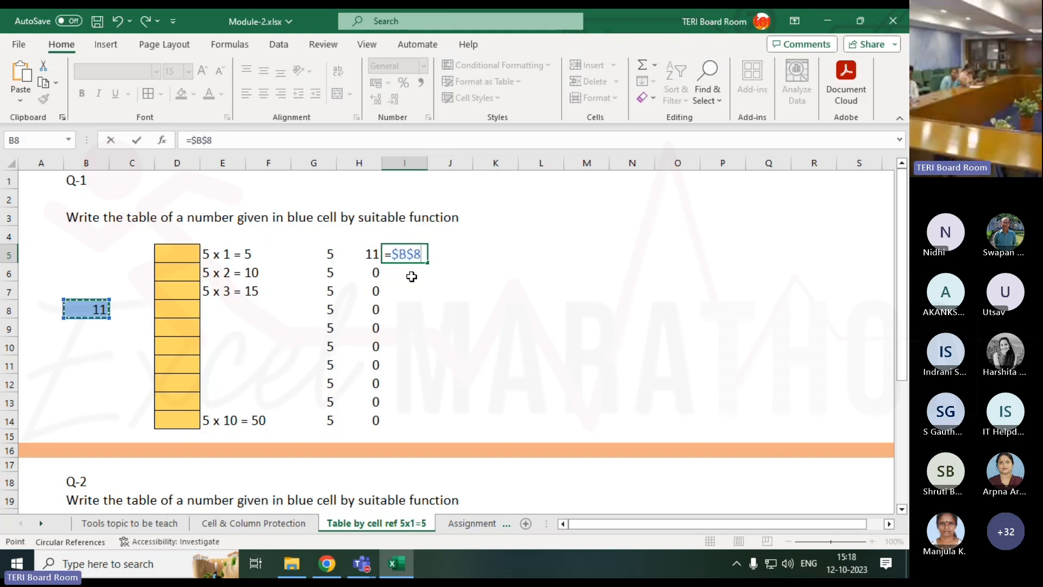
{"action": "key", "text": "Return"}
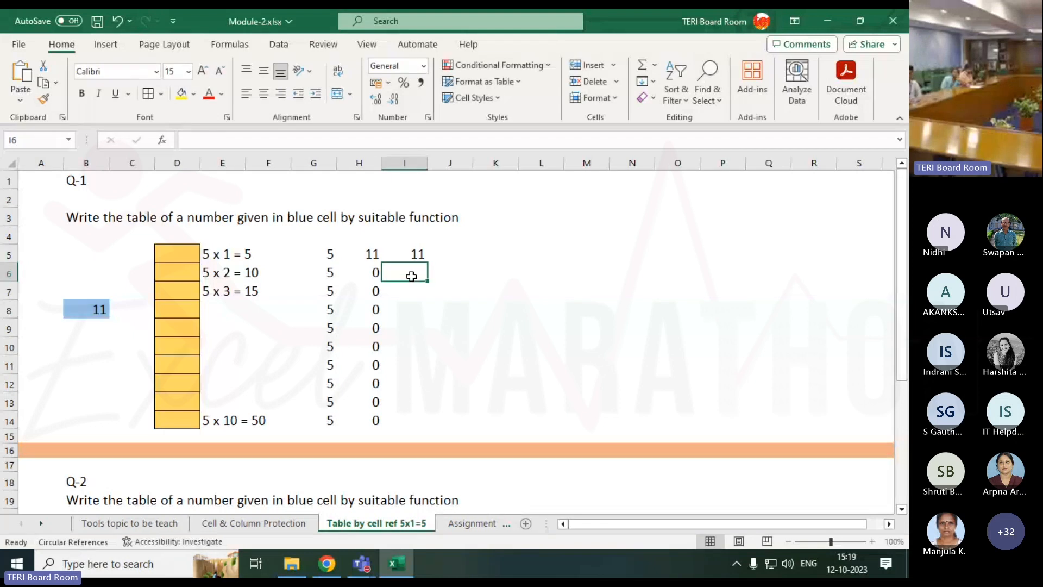
Fill I5's =$B$8 formula down to I14 and verify the formula in I5.
{"action": "left_click", "coordinate": [417, 257]}
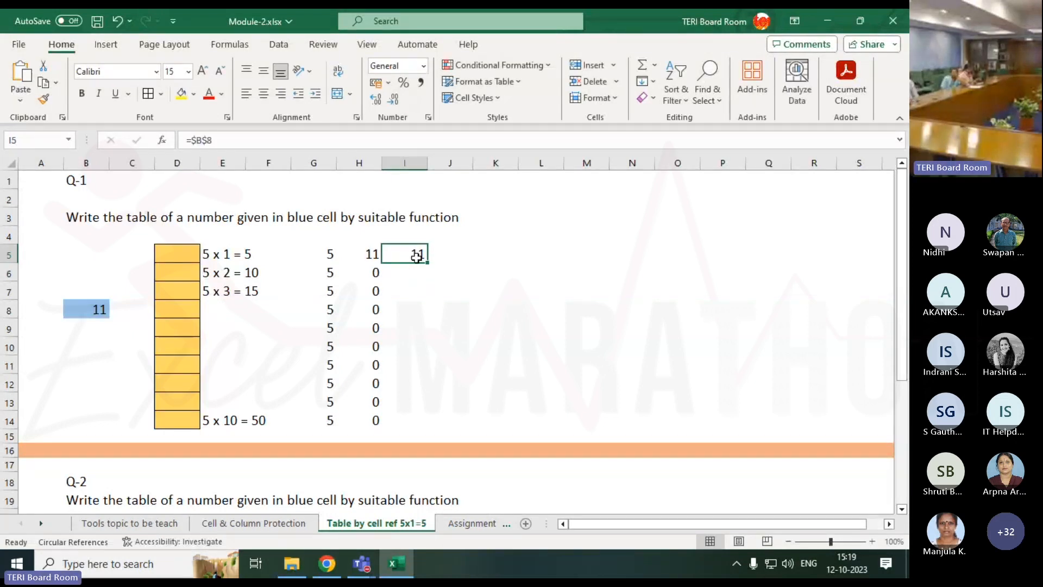
{"action": "mouse_move", "coordinate": [427, 263]}
{"action": "left_mouse_down"}
{"action": "mouse_move", "coordinate": [434, 442]}
{"action": "mouse_move", "coordinate": [428, 427]}
{"action": "left_mouse_up"}
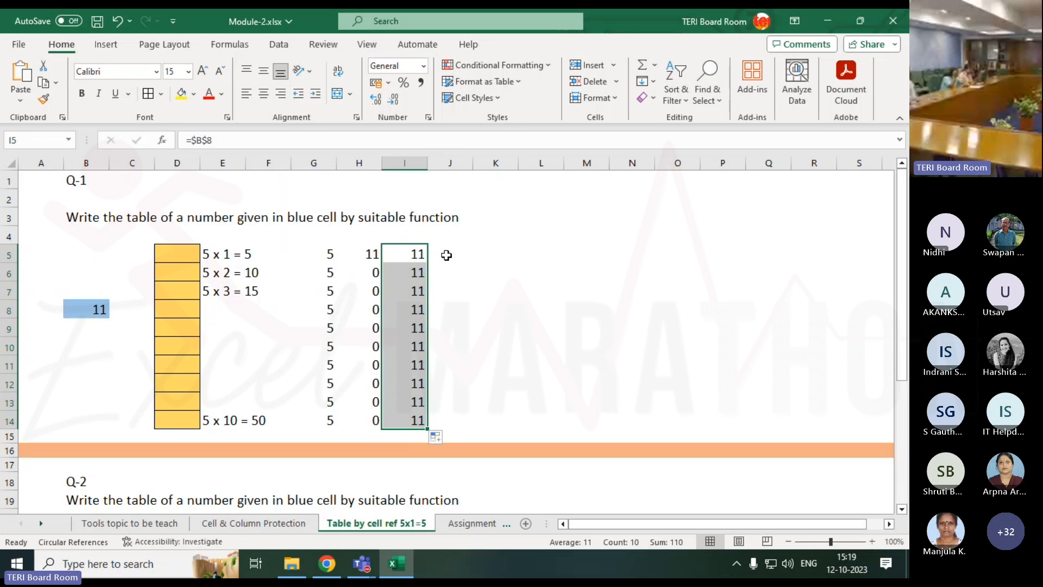
{"action": "left_click", "coordinate": [416, 256]}
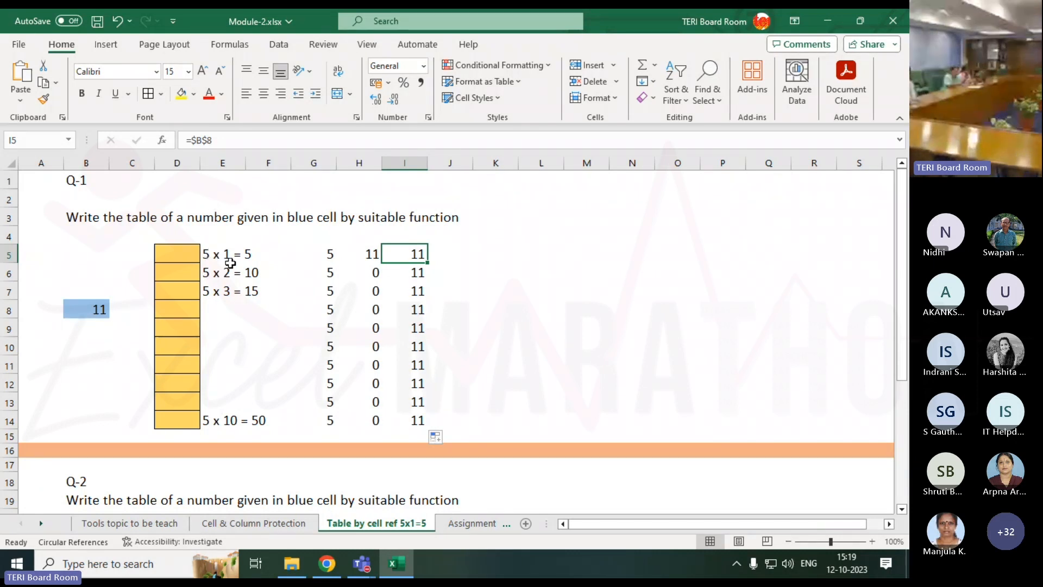
{"action": "double_click", "coordinate": [415, 251]}
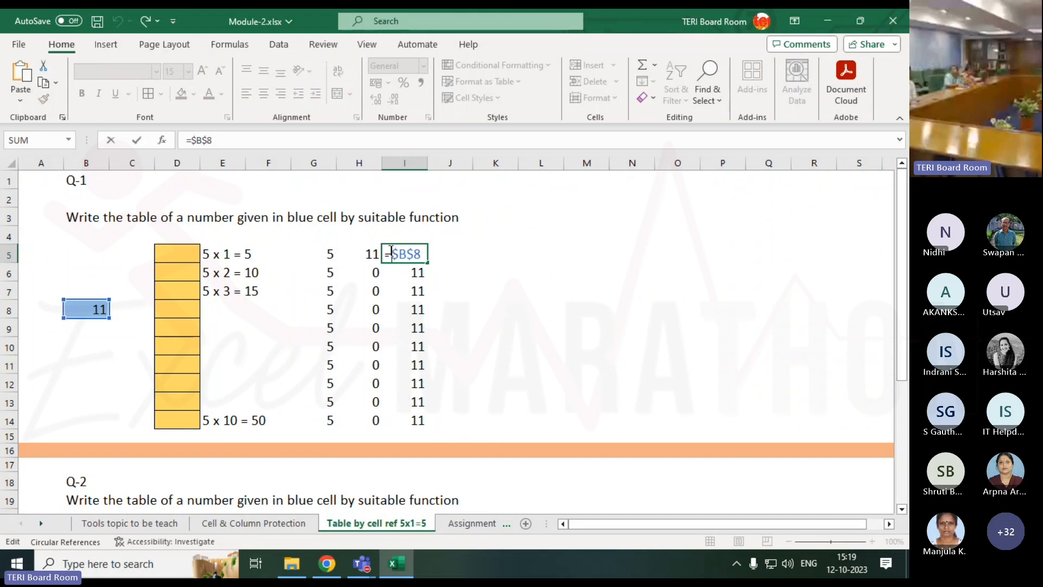
{"action": "key", "text": "Return"}
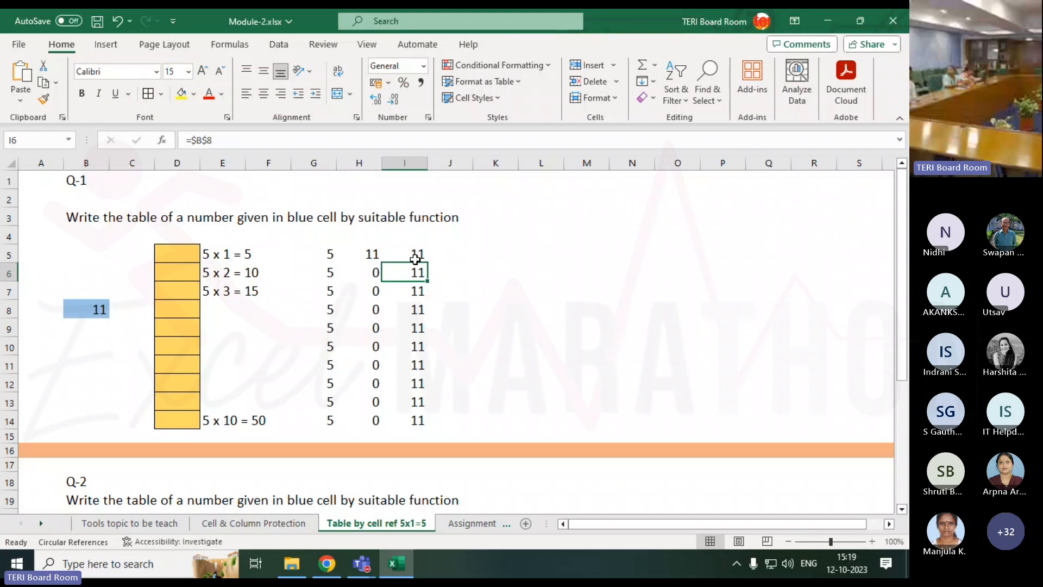
{"action": "key", "text": "Up"}
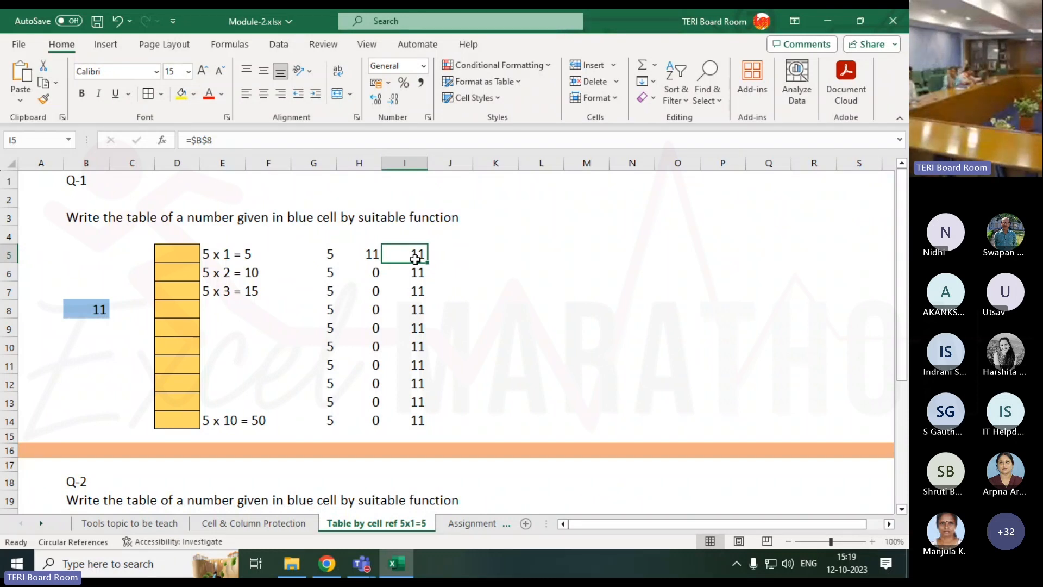
{"action": "key", "text": "Right"}
Enter =CONCATENATE(I5," X ") in J5 so it displays '11 X'.
{"action": "type", "text": "="}
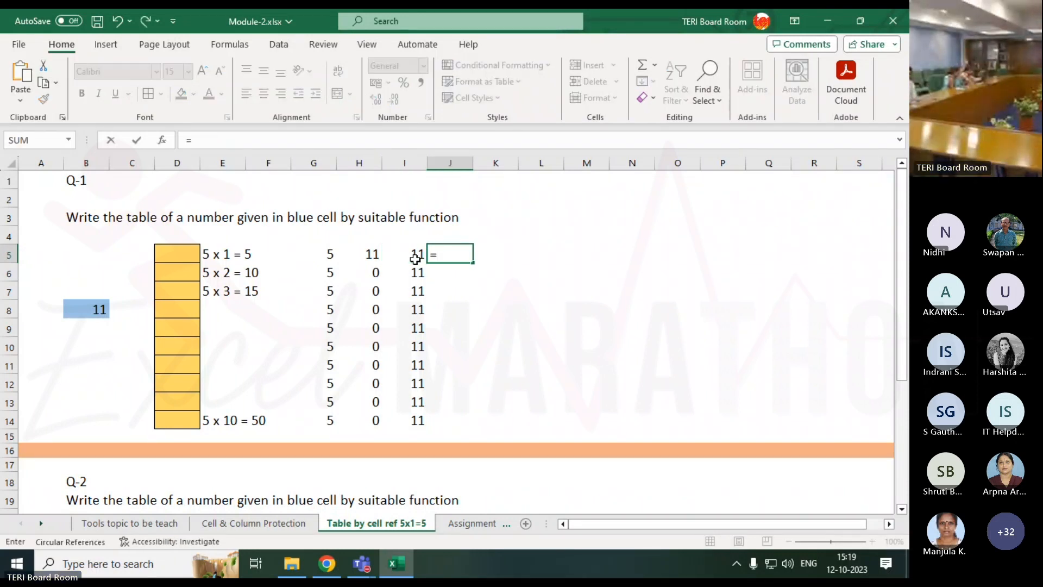
{"action": "type", "text": "conc"}
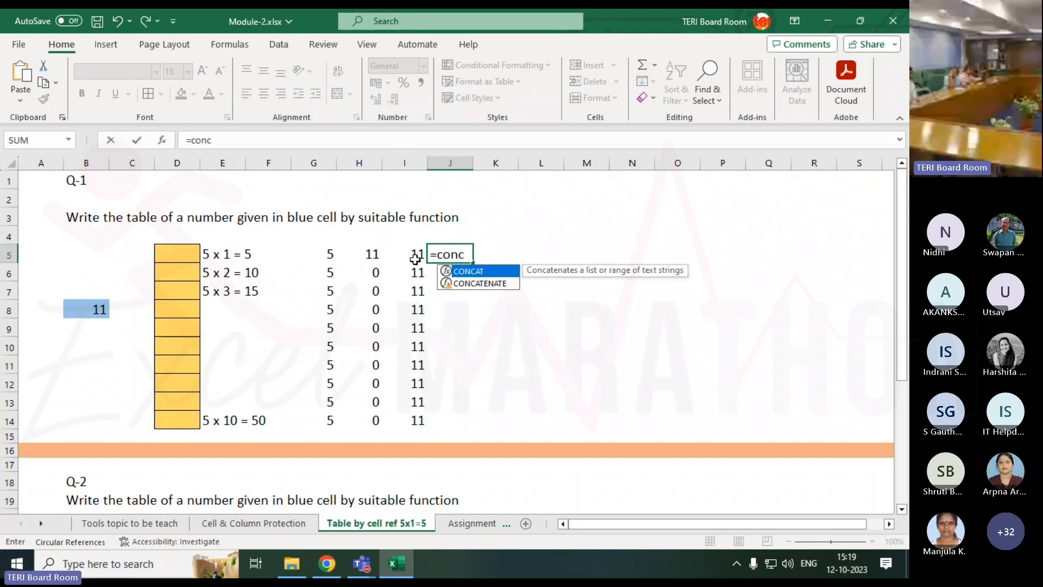
{"action": "key", "text": "Down"}
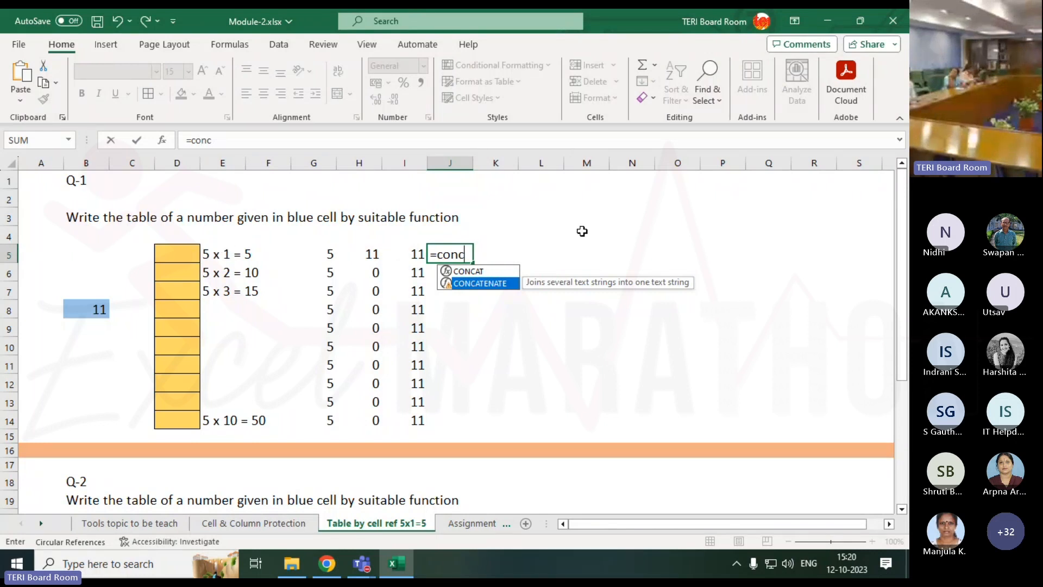
{"action": "key", "text": "Tab"}
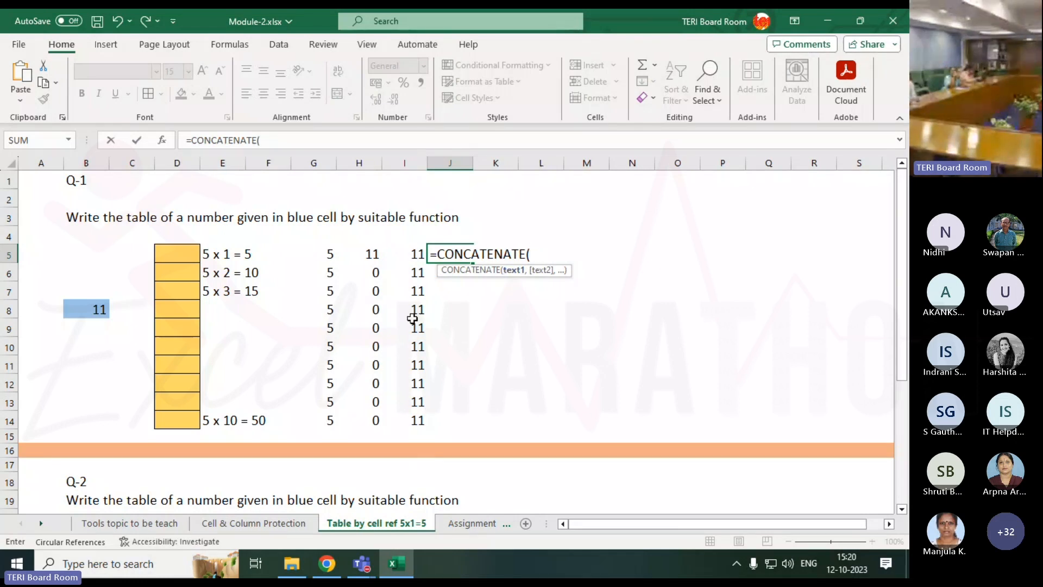
{"action": "left_click", "coordinate": [417, 255]}
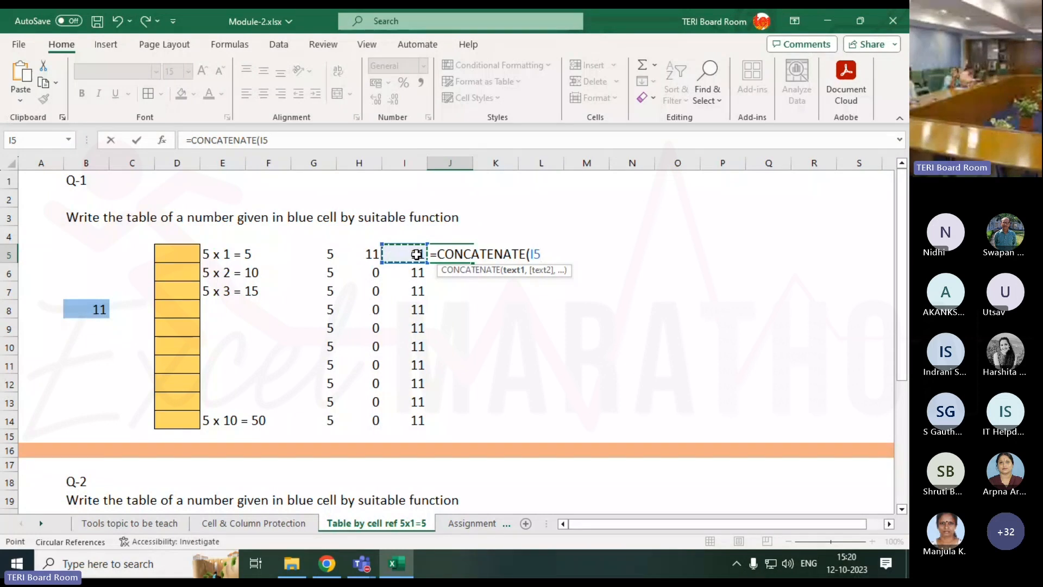
{"action": "type", "text": ","}
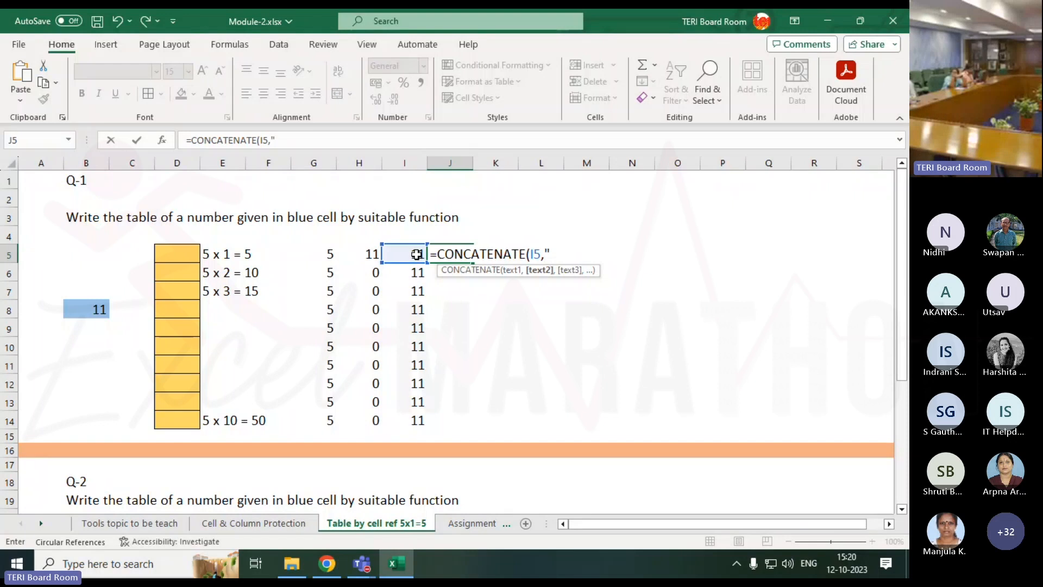
{"action": "type", "text": "X \""}
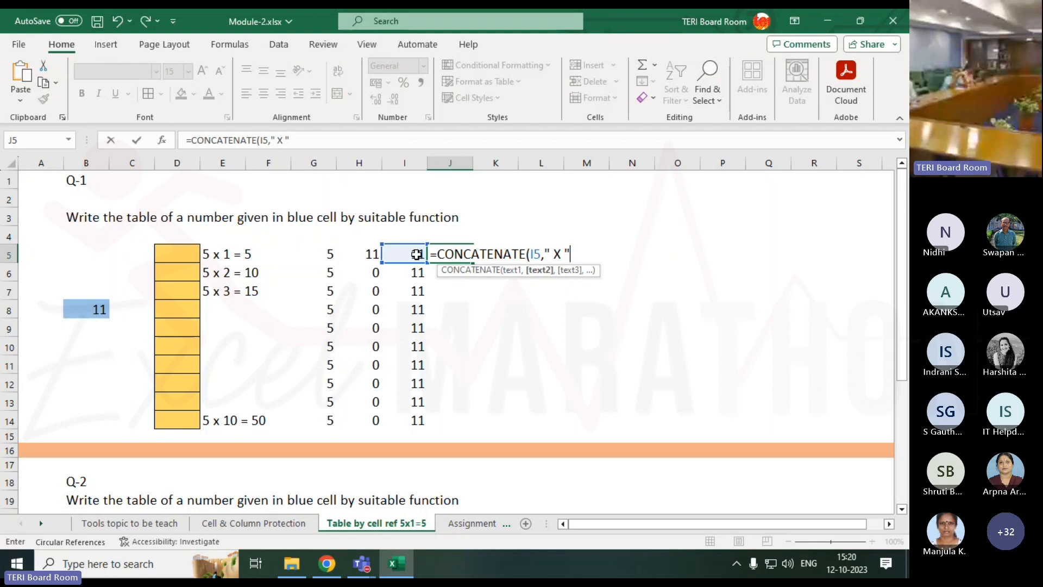
{"action": "type", "text": ")"}
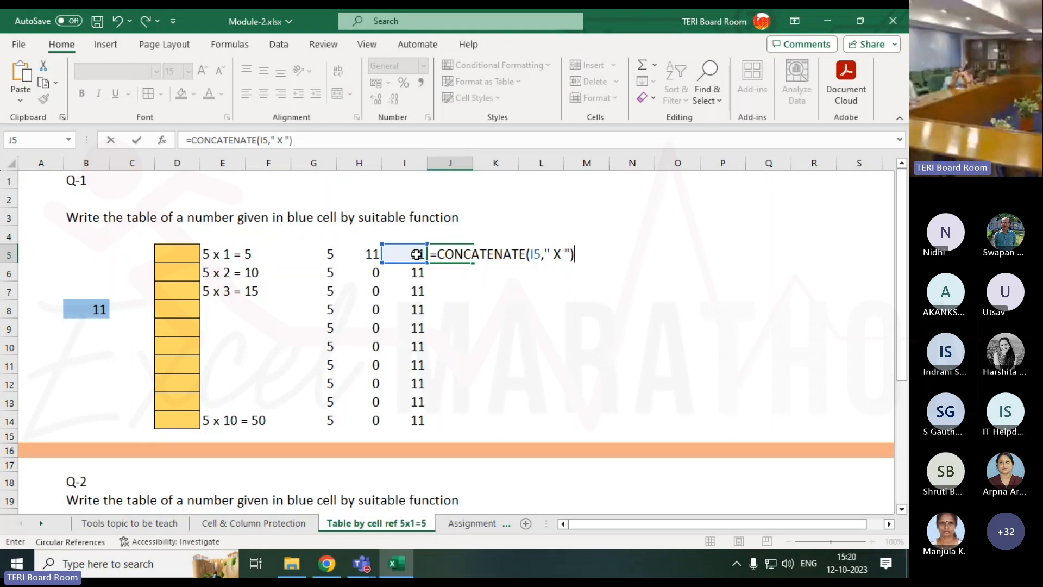
{"action": "key", "text": "Return"}
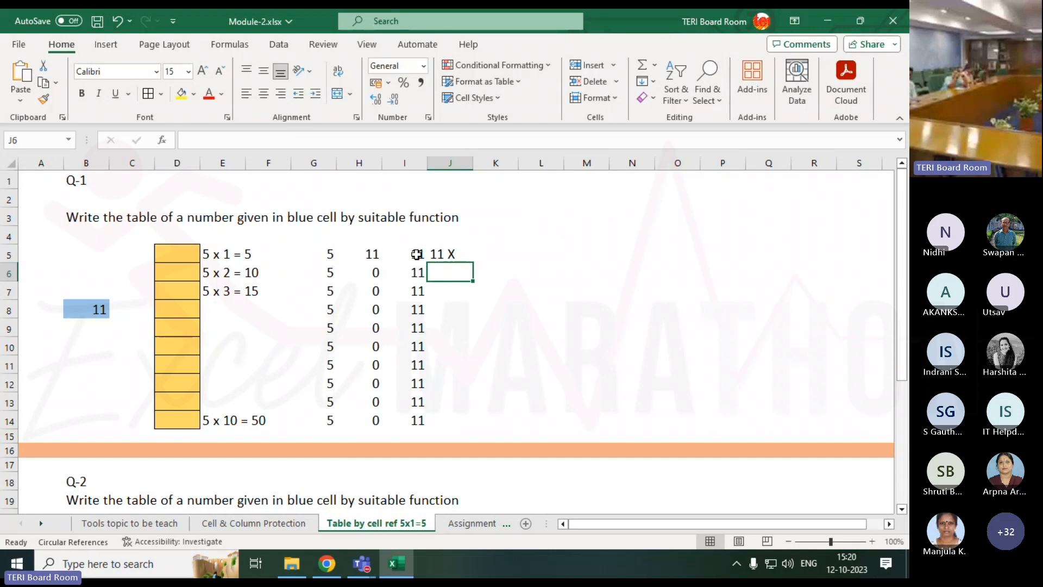
Fill J5's CONCATENATE formula down through J14 so each row shows '11 X'.
{"action": "left_click", "coordinate": [429, 254]}
{"action": "left_click_drag", "start_coordinate": [473, 263], "coordinate": [466, 423]}
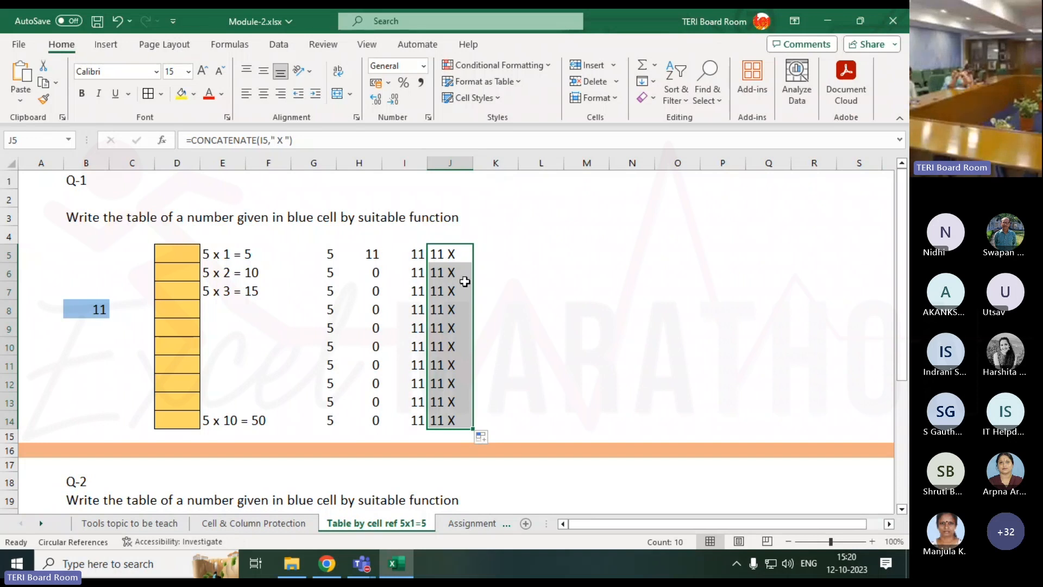
{"action": "left_click", "coordinate": [482, 252]}
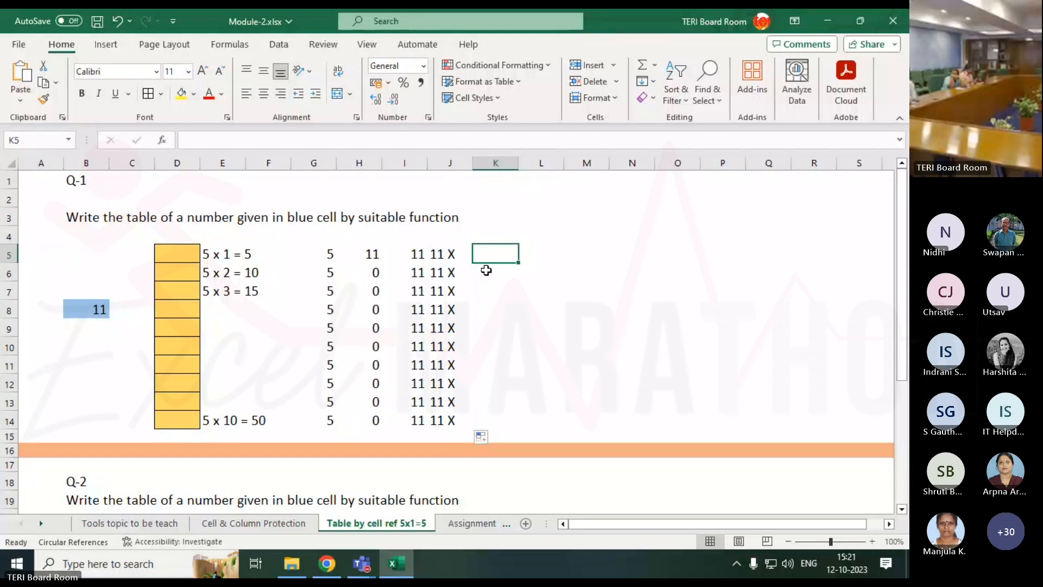
Apply All Borders to the helper range I5:J14.
{"action": "key", "text": "Left"}
{"action": "key", "text": "Left"}
{"action": "key", "text": "Right"}
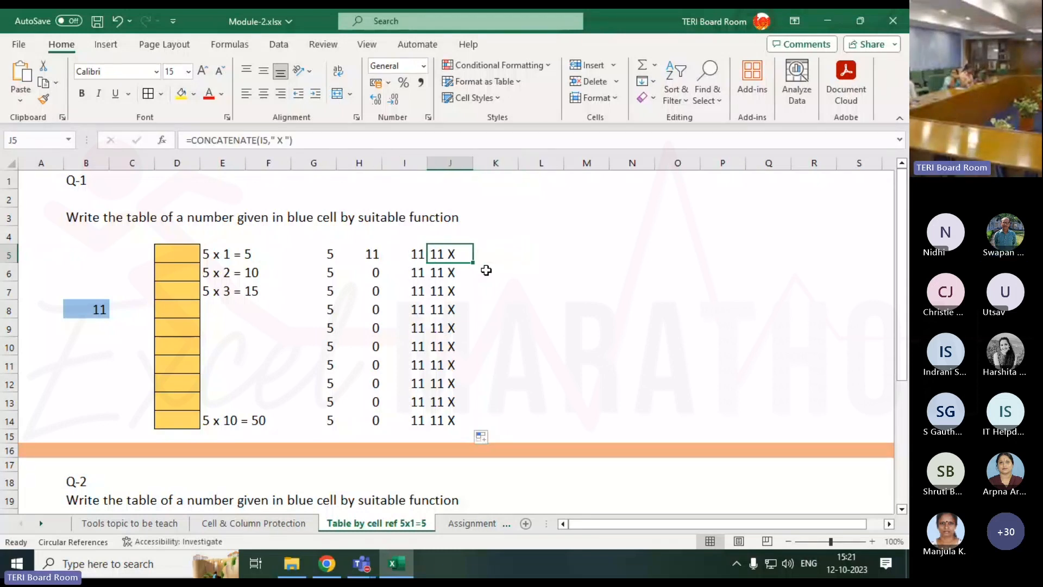
{"action": "key", "text": "Left"}
{"action": "key", "text": "shift+Right"}
{"action": "key", "text": "ctrl+shift+Down"}
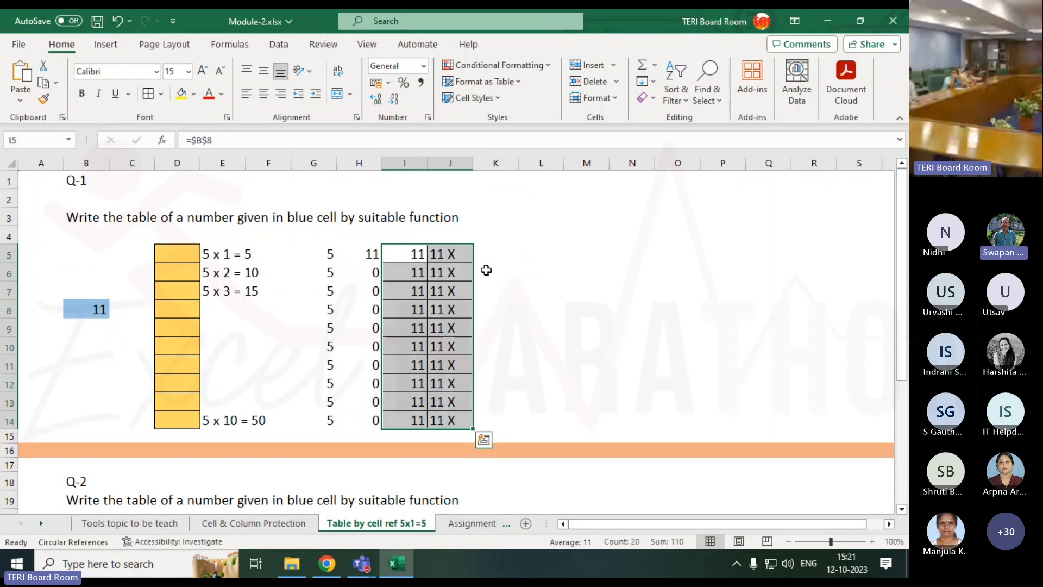
{"action": "key", "text": "Right"}
{"action": "key", "text": "Right"}
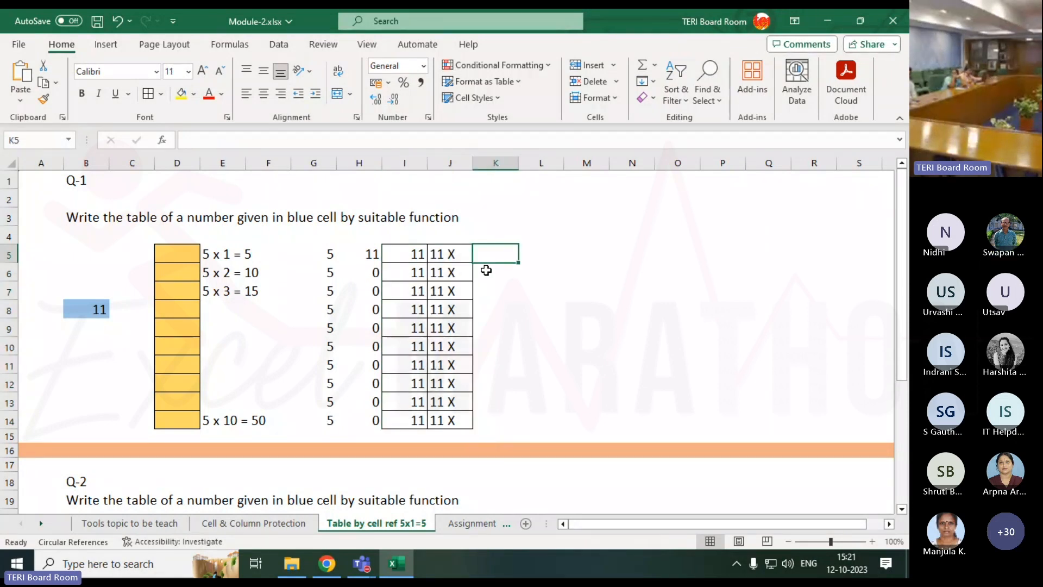
Apply All Borders to the empty cells K5:K14.
{"action": "key", "text": "shift+Down"}
{"action": "key", "text": "shift+Down"}
{"action": "key", "text": "shift+Down"}
{"action": "key", "text": "shift+Down"}
{"action": "key", "text": "shift+Down"}
{"action": "key", "text": "shift+Down"}
{"action": "key", "text": "shift+Down"}
{"action": "key", "text": "shift+Down"}
{"action": "key", "text": "shift+Down"}
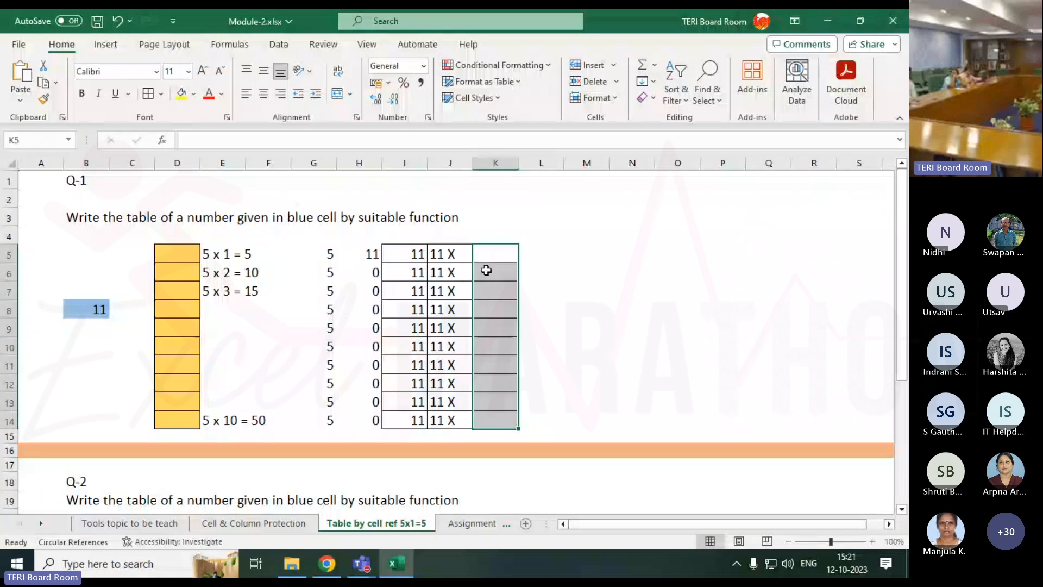
{"action": "key", "text": "Right"}
{"action": "key", "text": "Right"}
{"action": "key", "text": "Left"}
{"action": "key", "text": "Left"}
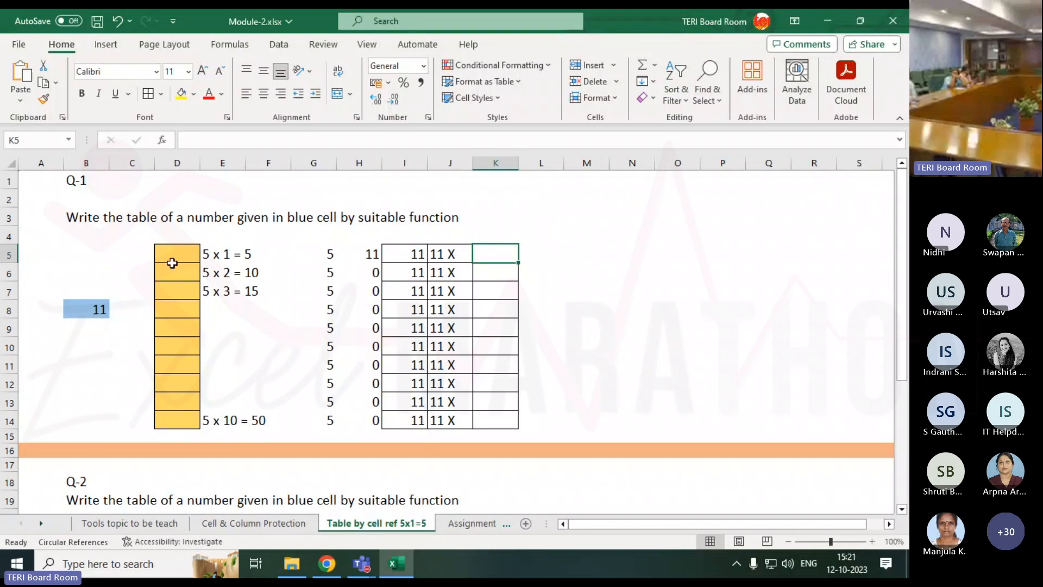
{"action": "left_click", "coordinate": [98, 310]}
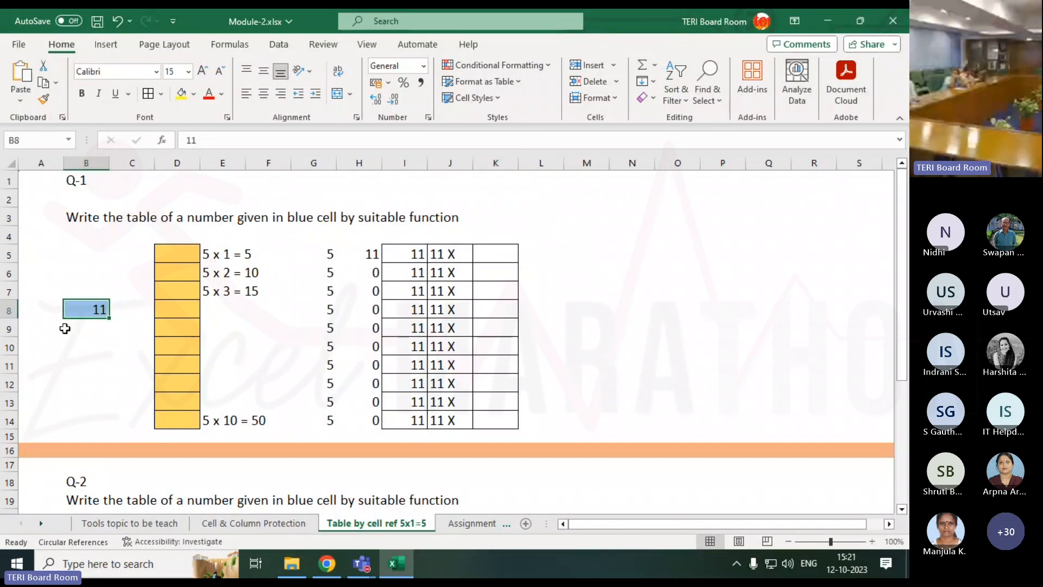
Enter 3 in blue cell B8 and select J5 to view its CONCATENATE formula.
{"action": "type", "text": "3"}
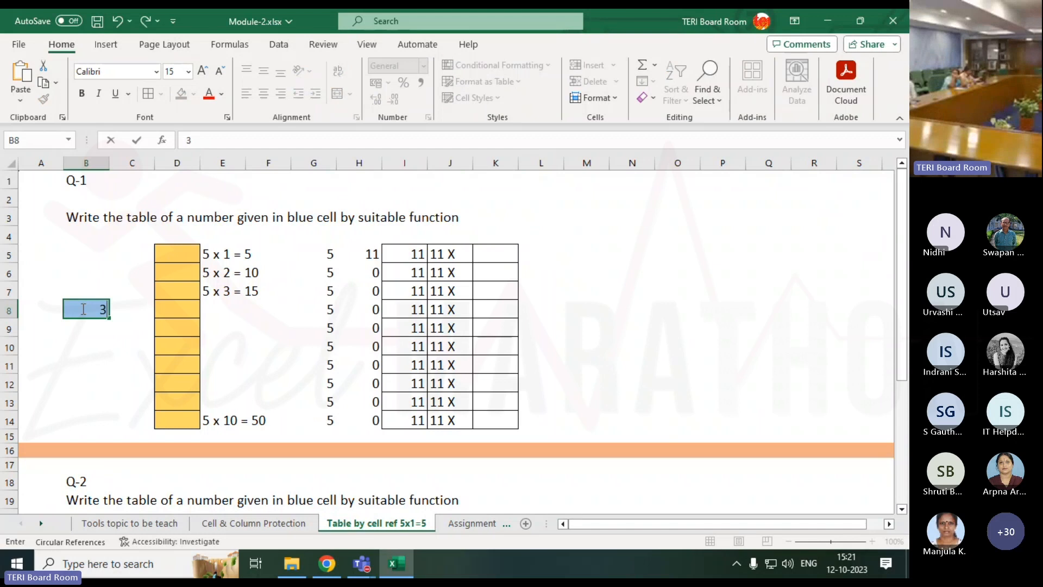
{"action": "key", "text": "Return"}
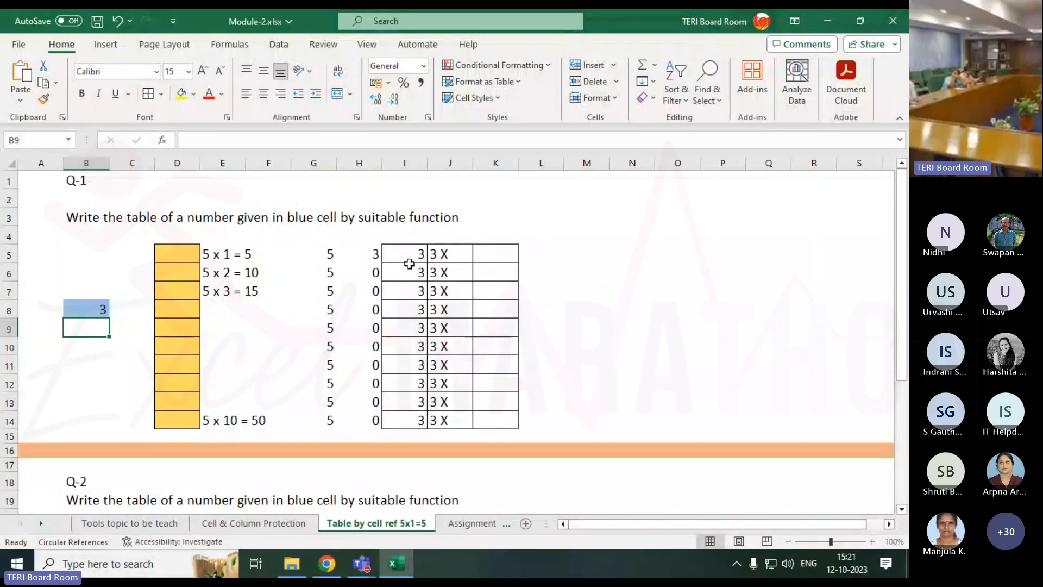
{"action": "left_click", "coordinate": [513, 251]}
{"action": "left_click", "coordinate": [442, 253]}
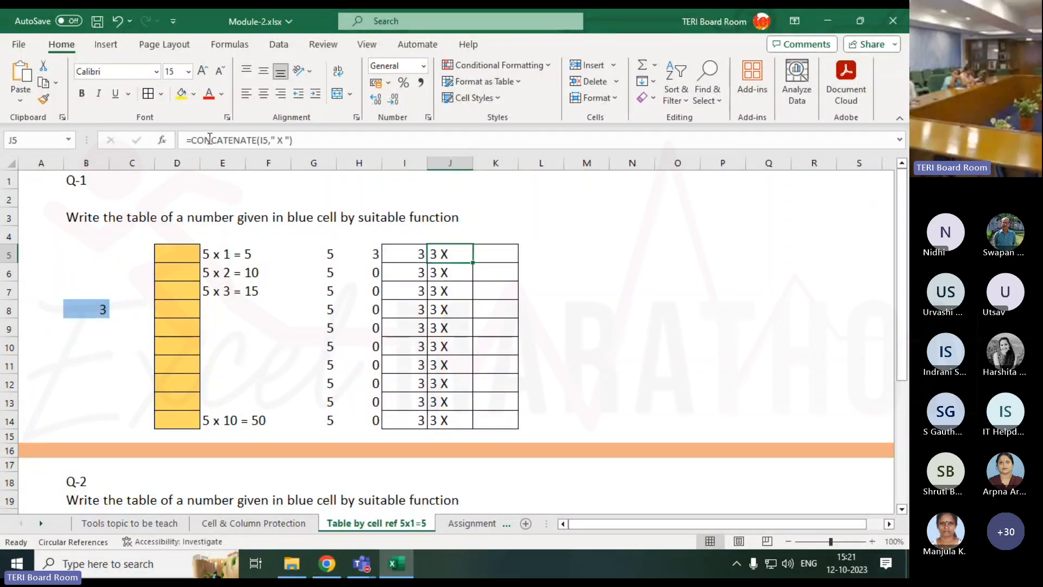
Inspect J5's formula in edit mode, highlighting CONCATENATE, and leave it unchanged.
{"action": "key", "text": "F2"}
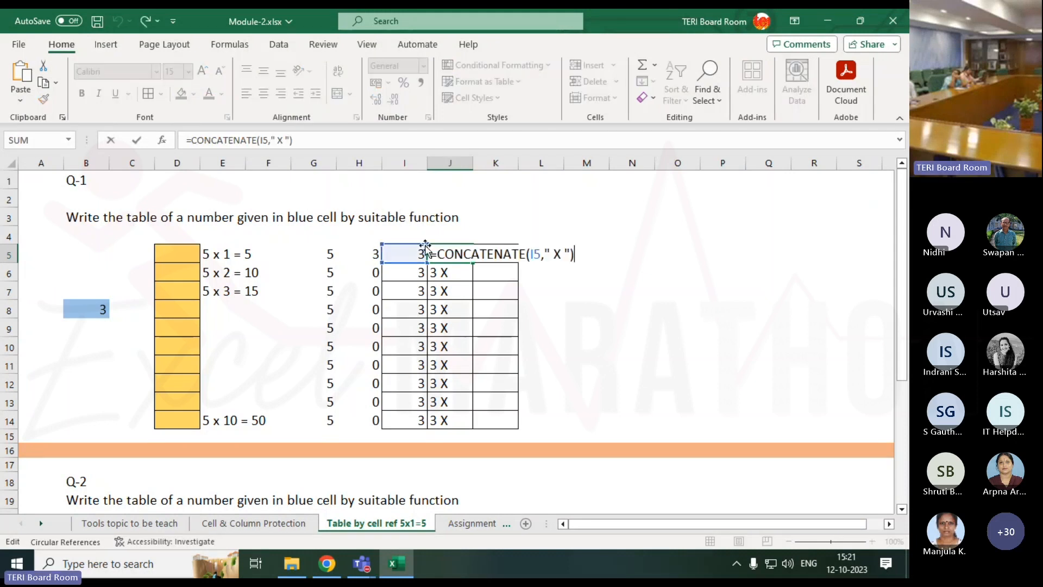
{"action": "left_click_drag", "start_coordinate": [436, 255], "coordinate": [527, 258]}
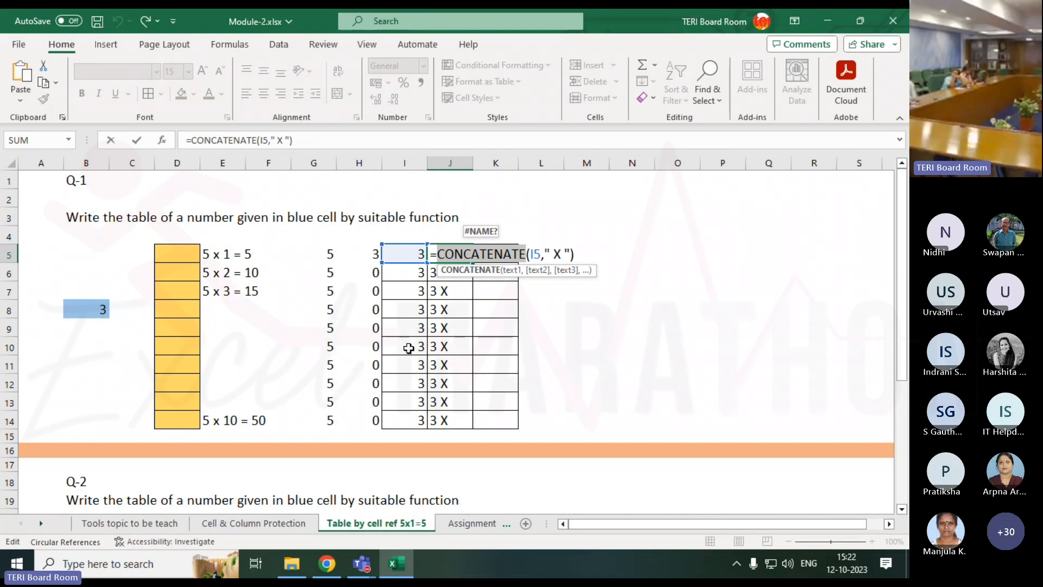
{"action": "key", "text": "Escape"}
Enter a sample first, middle and surname into L2, M2 and N2, then move to M4.
{"action": "left_click", "coordinate": [534, 202]}
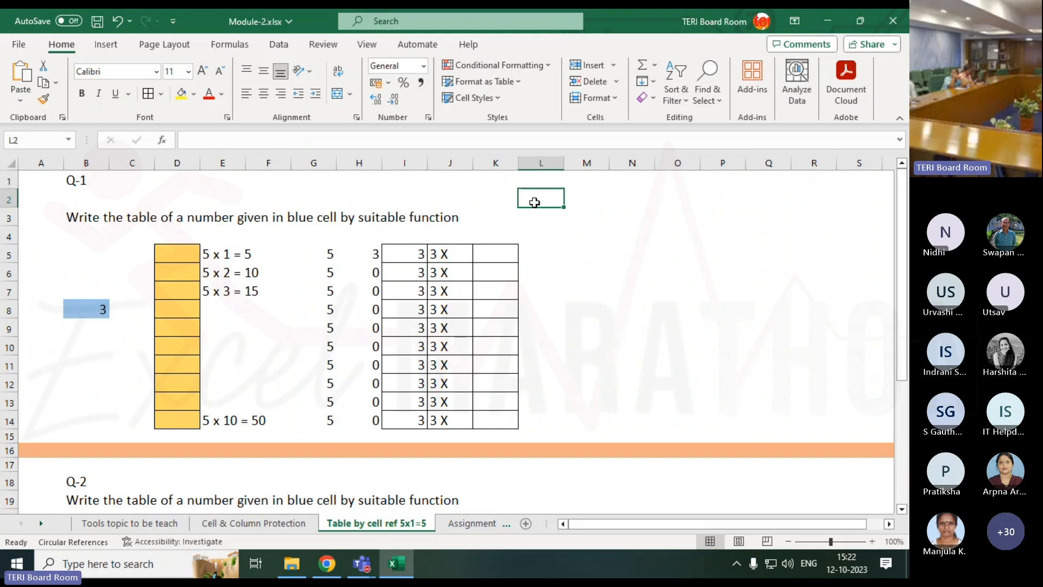
{"action": "type", "text": "Viaksh"}
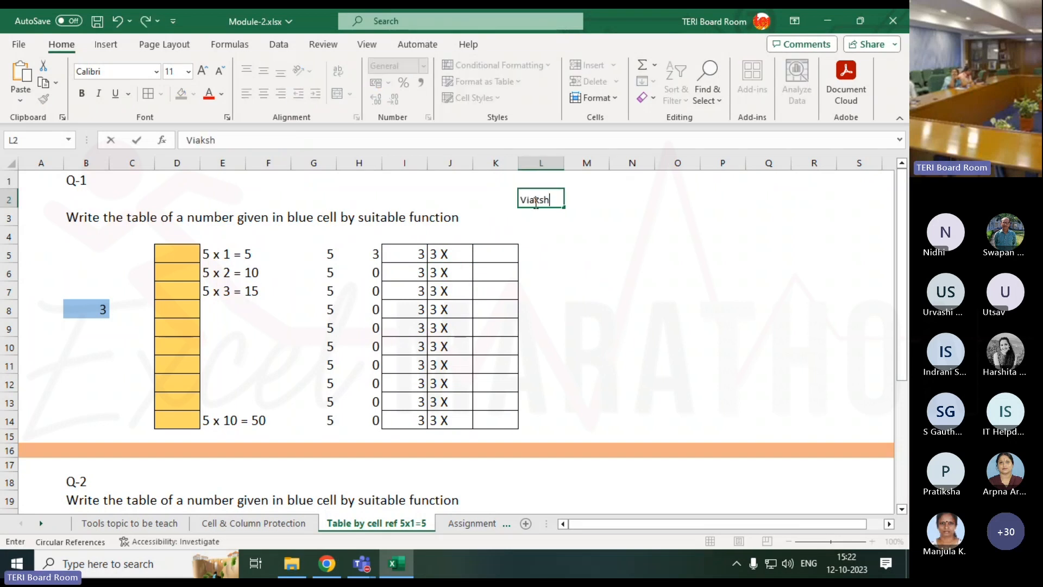
{"action": "key", "text": "Tab"}
{"action": "left_click", "coordinate": [535, 202]}
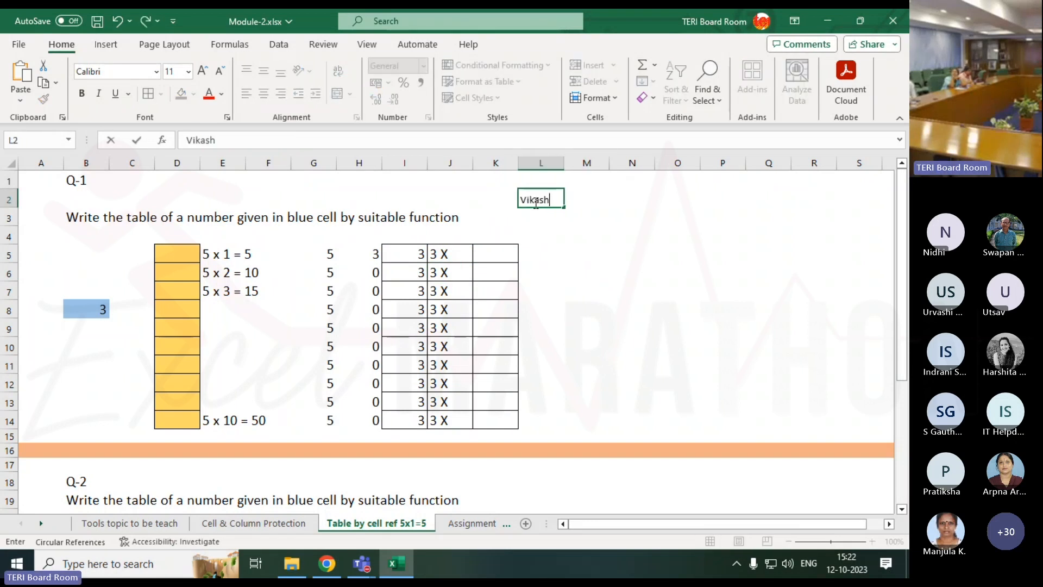
{"action": "key", "text": "Tab"}
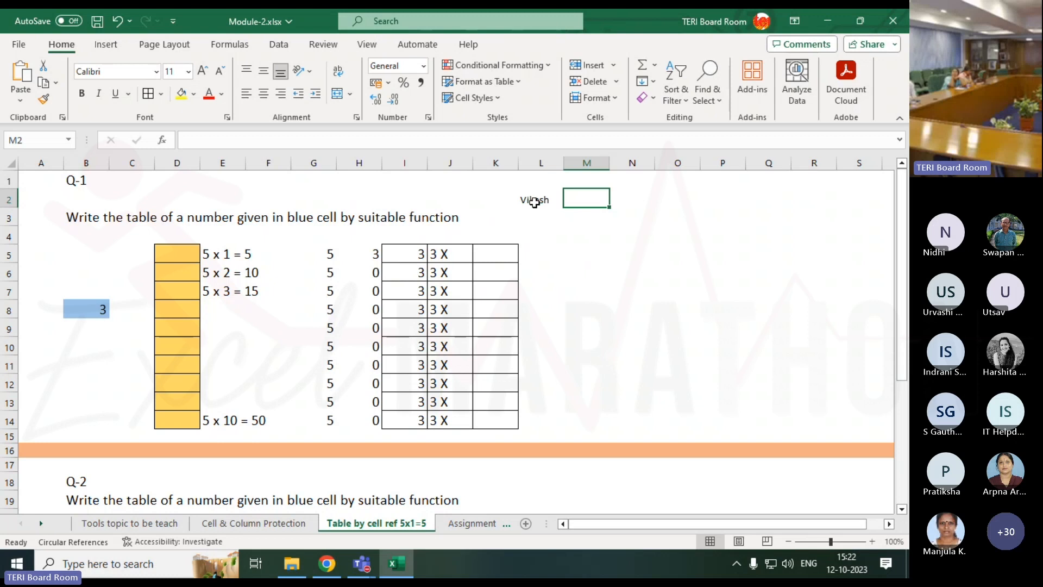
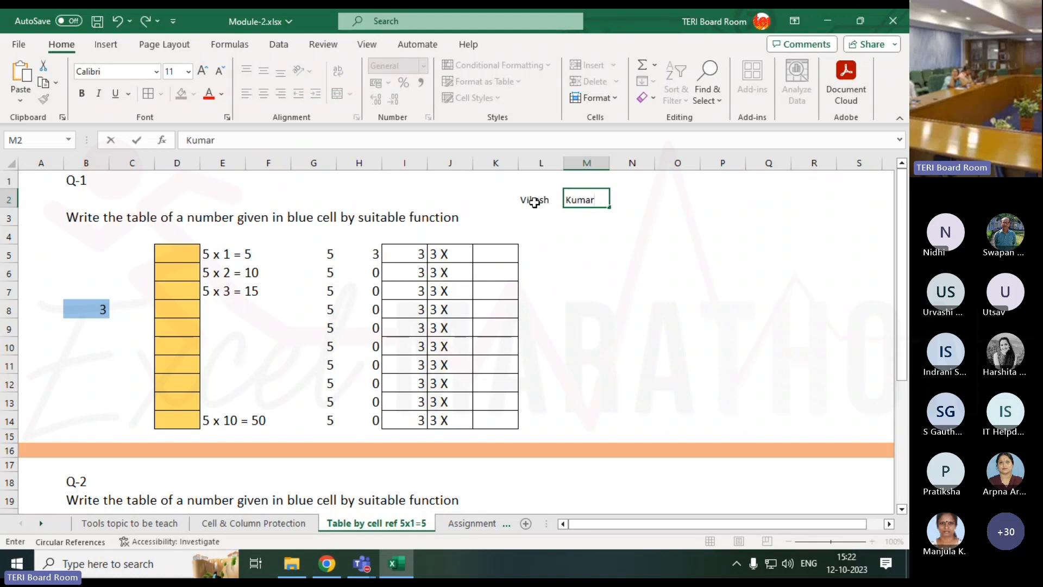
{"action": "key", "text": "Tab"}
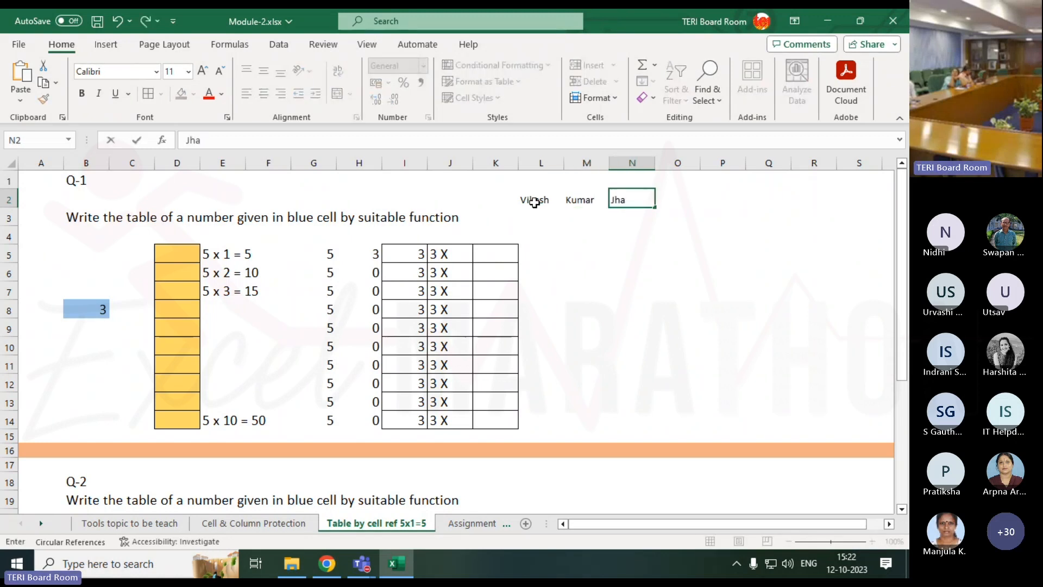
{"action": "key", "text": "Return"}
{"action": "key", "text": "Right"}
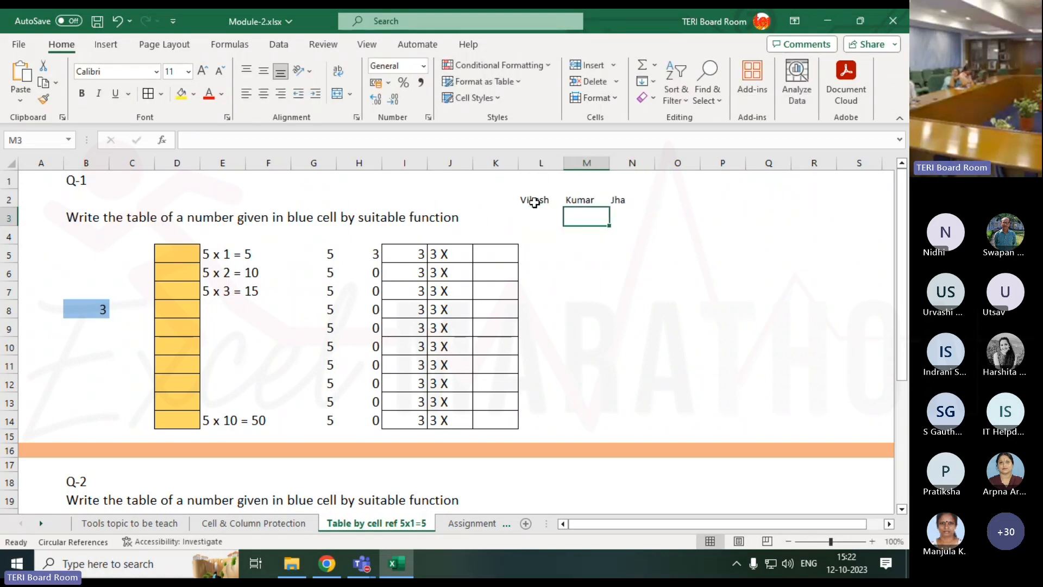
{"action": "key", "text": "Down"}
Enter =CONCATENATE(L2,M2,N2) in M4 to join the three name cells.
{"action": "type", "text": "="}
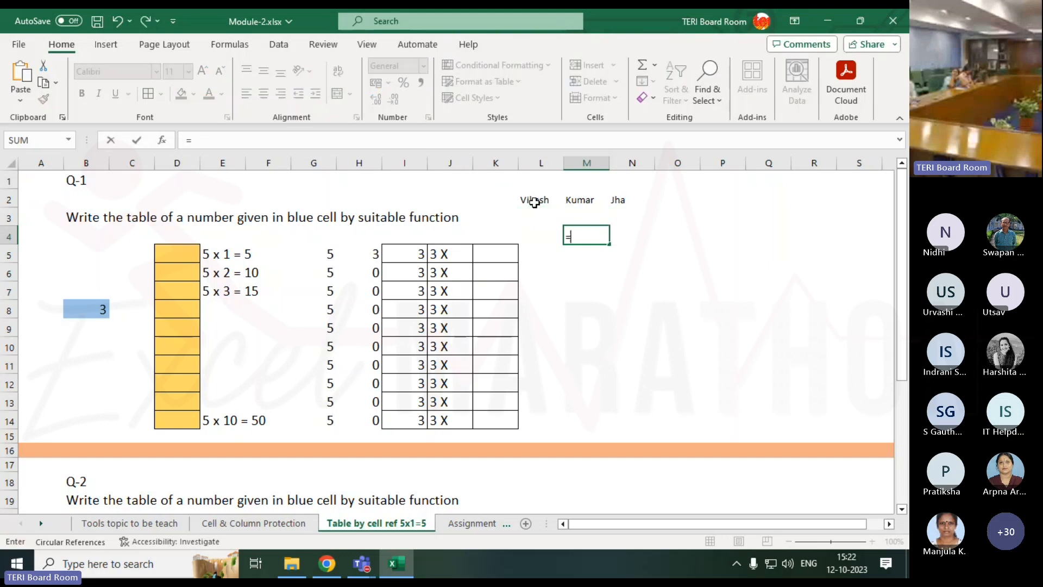
{"action": "type", "text": "con"}
{"action": "key", "text": "Down"}
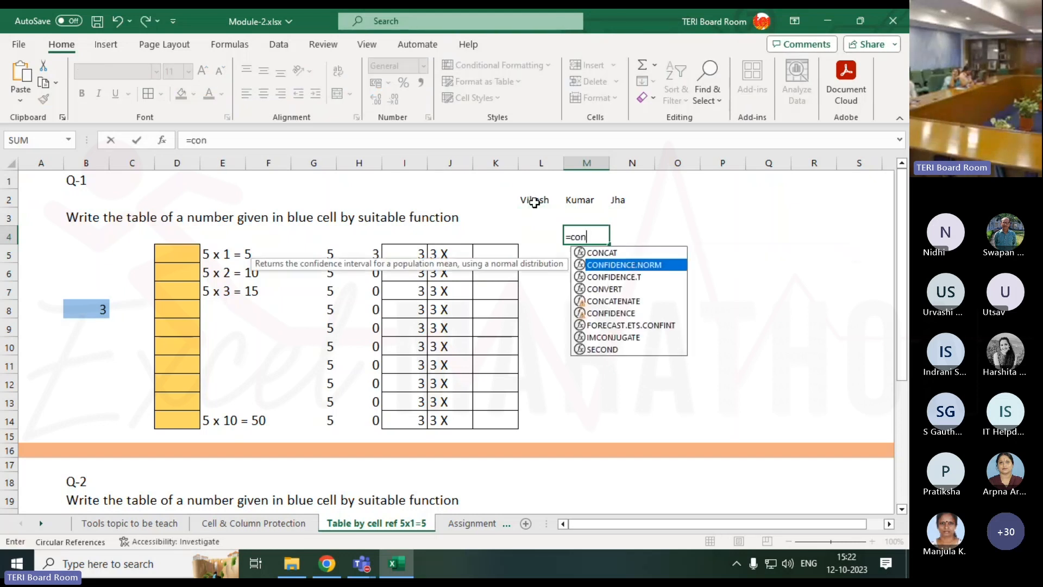
{"action": "key", "text": "Down"}
{"action": "key", "text": "Down"}
{"action": "key", "text": "Down"}
{"action": "key", "text": "Tab"}
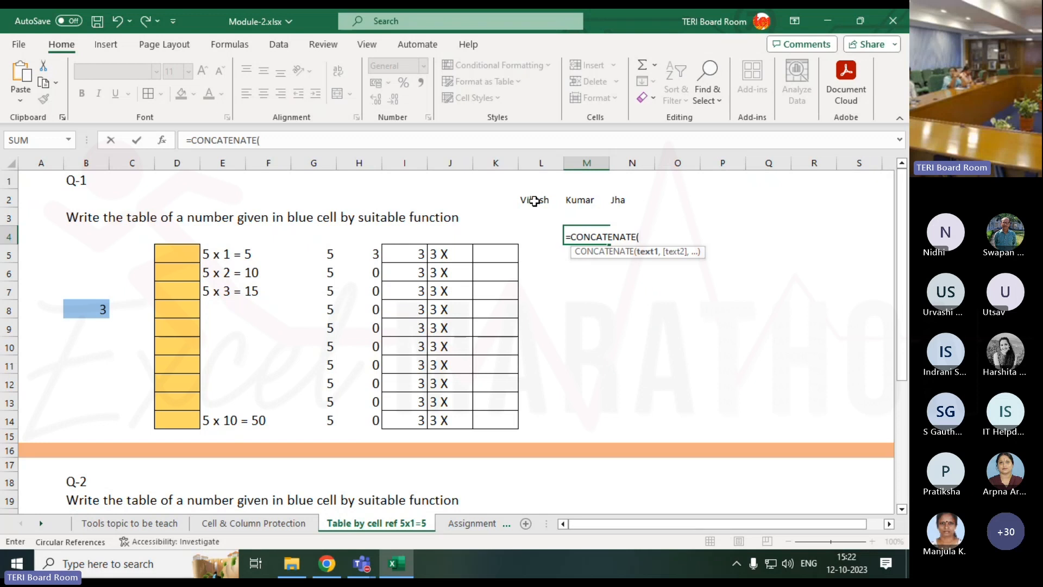
{"action": "left_click", "coordinate": [535, 202]}
{"action": "type", "text": ","}
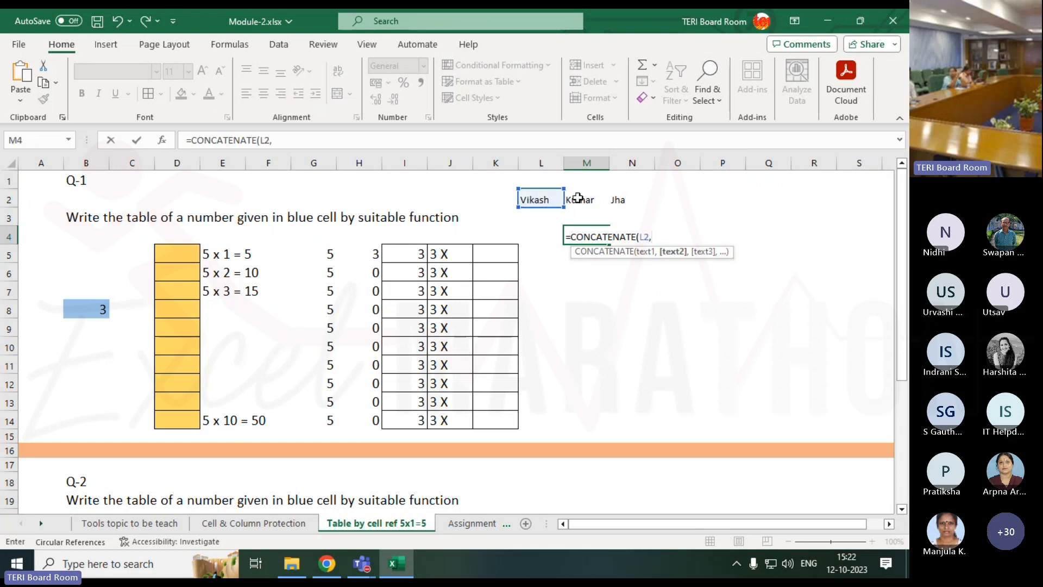
{"action": "left_click", "coordinate": [602, 199]}
{"action": "type", "text": ","}
{"action": "left_click", "coordinate": [619, 200]}
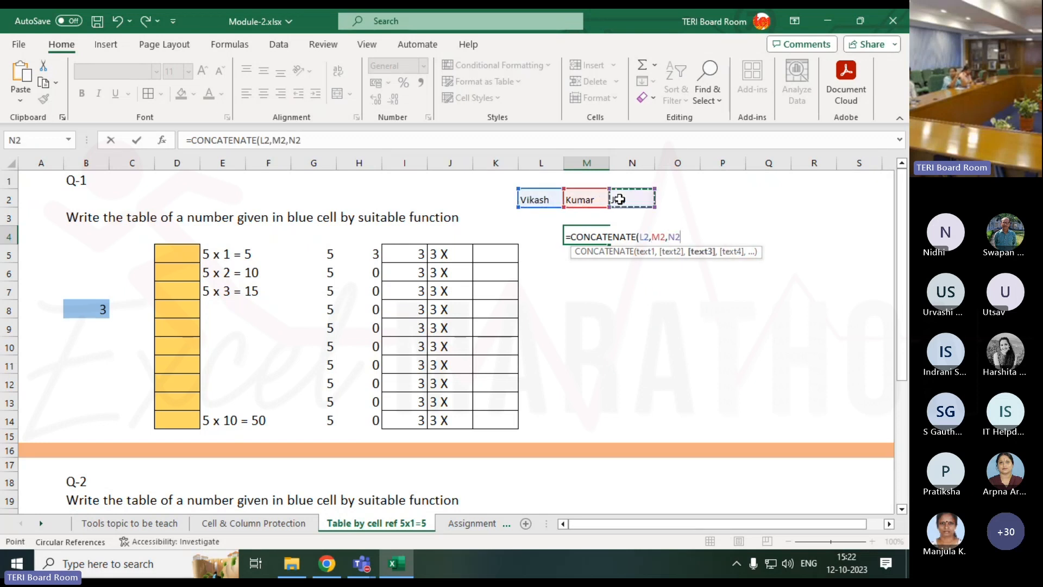
{"action": "type", "text": ")"}
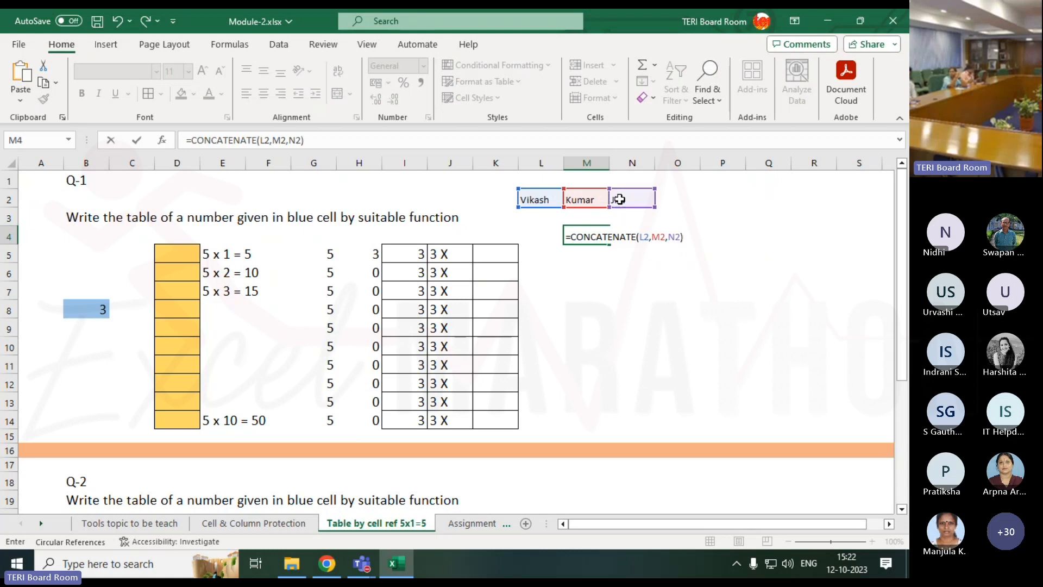
{"action": "key", "text": "Return"}
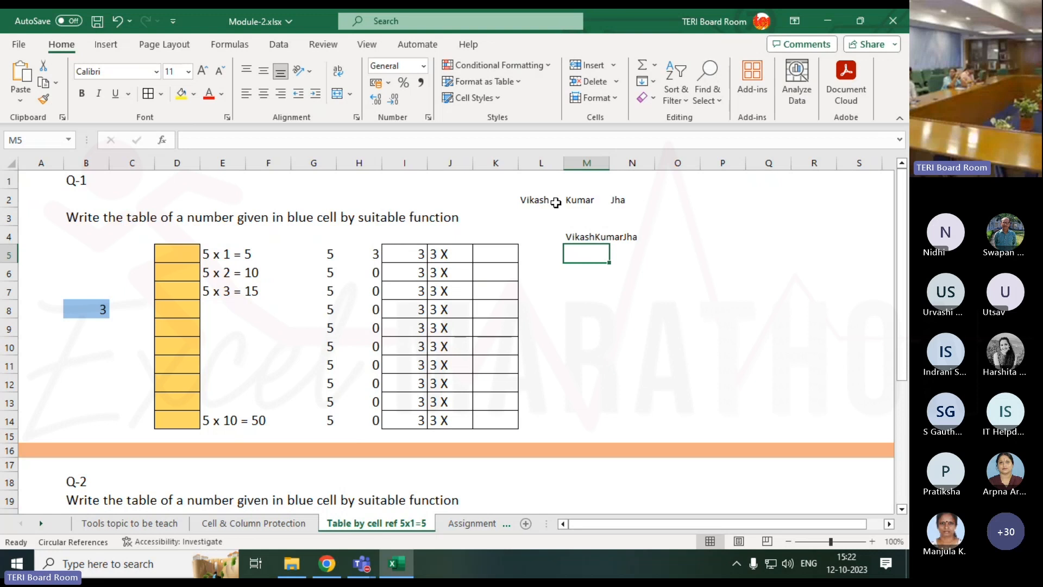
{"action": "left_click", "coordinate": [522, 200]}
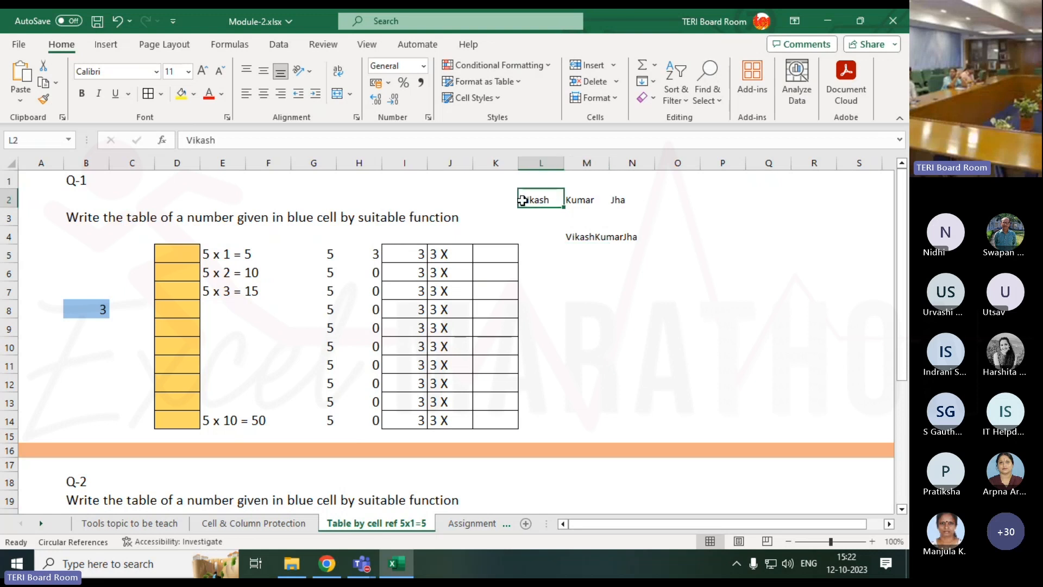
Enter A, B and C into L2, M2 and N2 so M4 shows ABC.
{"action": "type", "text": "A"}
{"action": "key", "text": "Tab"}
{"action": "type", "text": "B"}
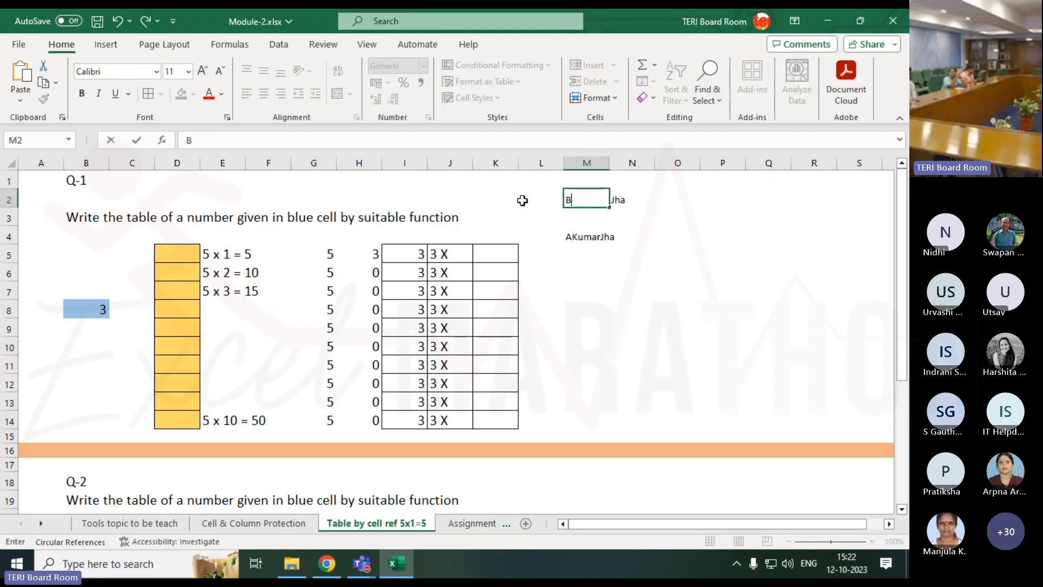
{"action": "key", "text": "Tab"}
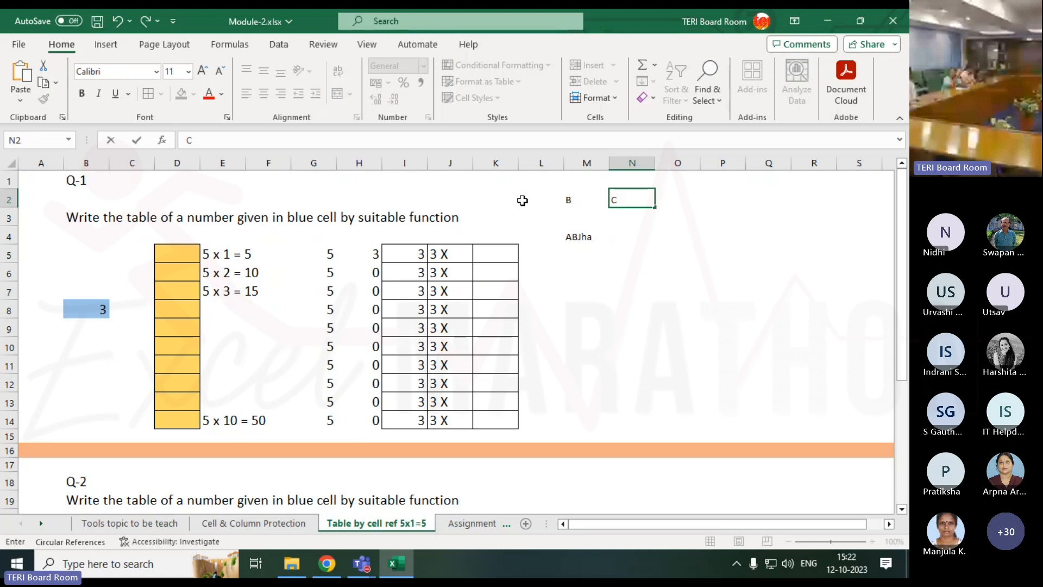
{"action": "type", "text": "C"}
{"action": "key", "text": "Return"}
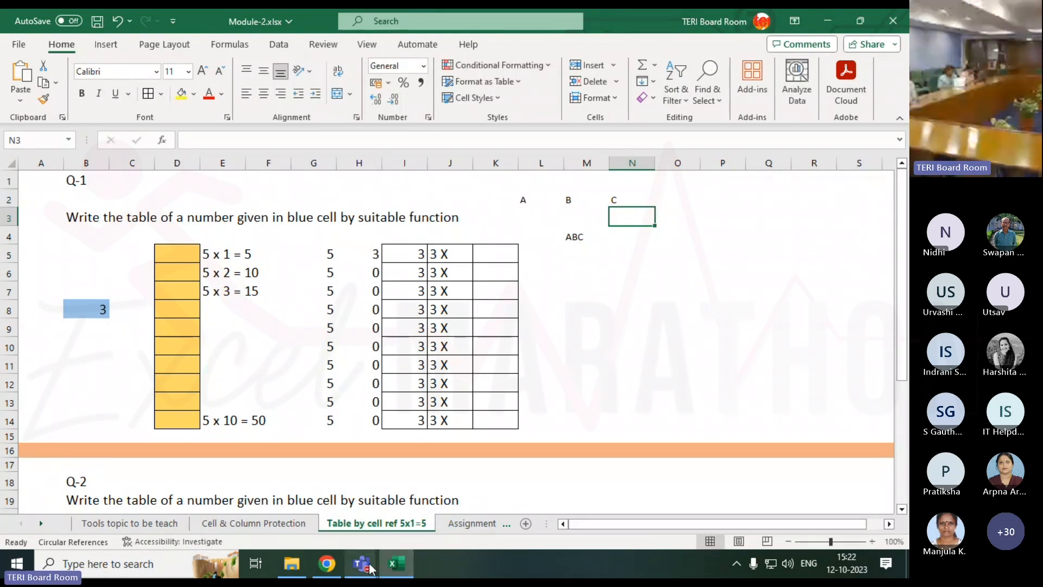
Switch briefly to the meeting window, then return to the Excel sheet.
{"action": "mouse_move", "coordinate": [361, 563]}
{"action": "left_click", "coordinate": [430, 484]}
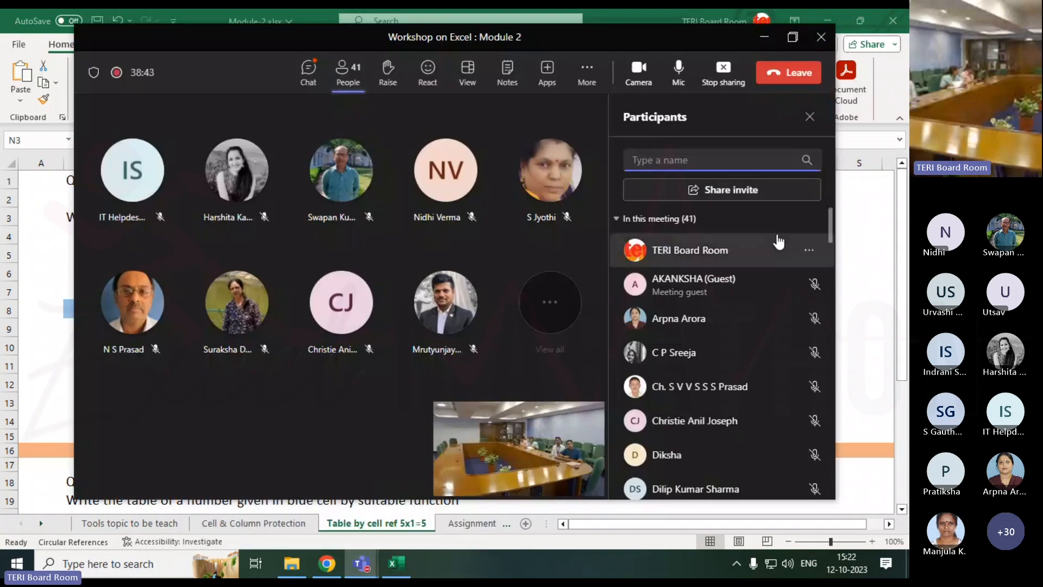
{"action": "left_click", "coordinate": [847, 273]}
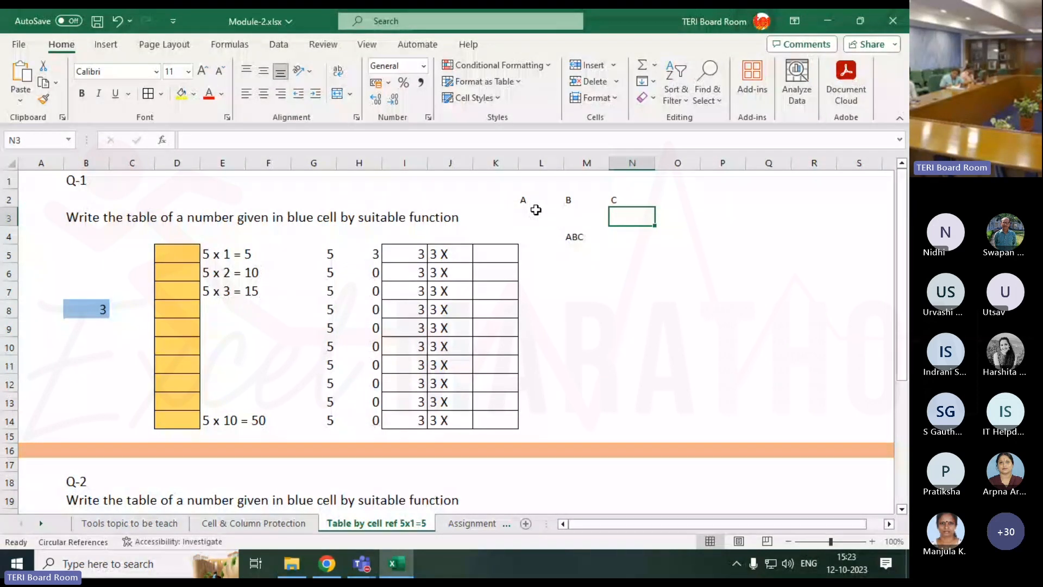
Insert a " " separator after L2 in M4's CONCATENATE formula.
{"action": "left_click", "coordinate": [583, 235]}
{"action": "double_click", "coordinate": [583, 235]}
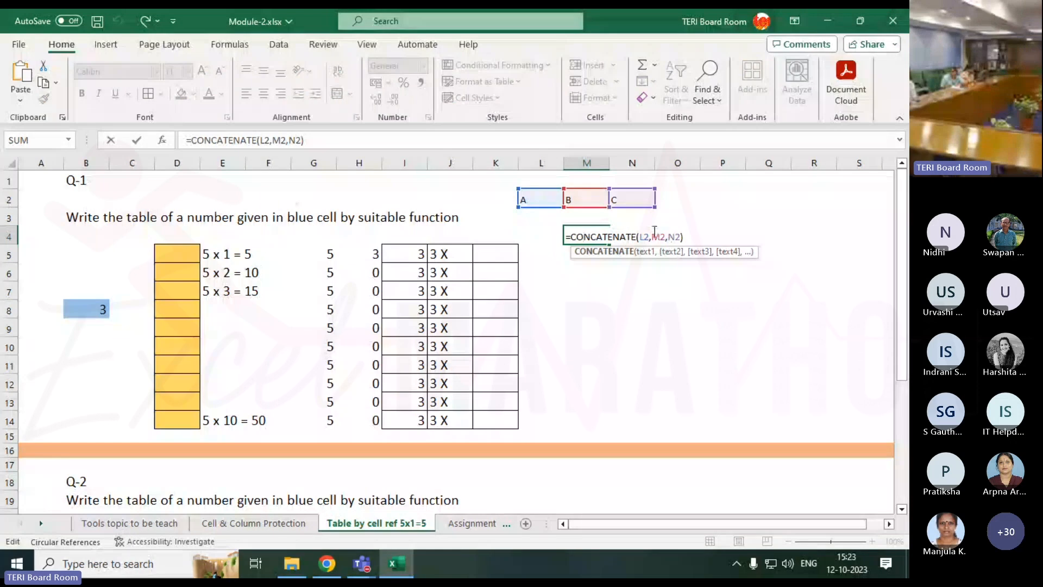
{"action": "left_click", "coordinate": [651, 238]}
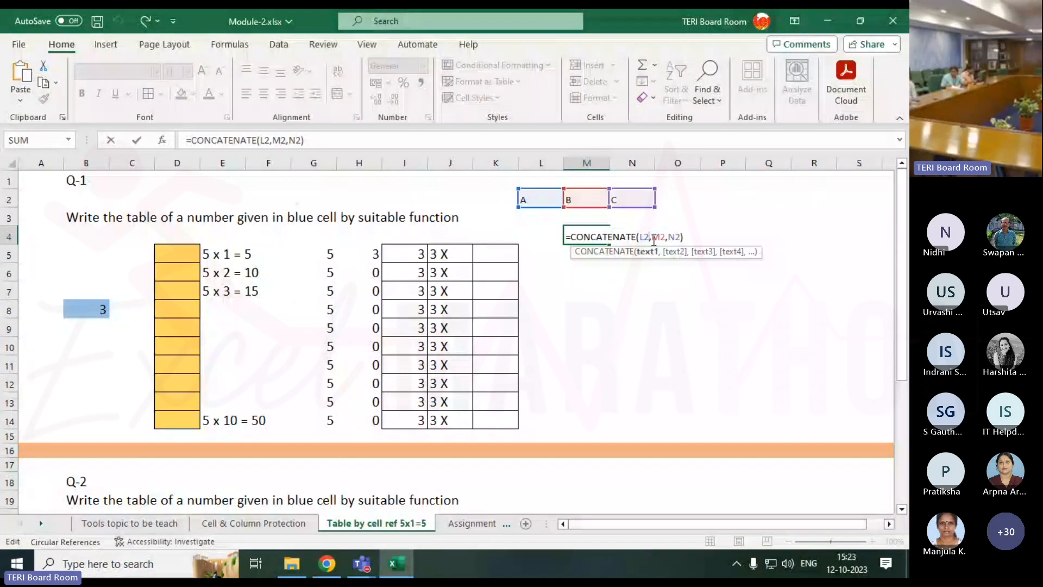
{"action": "left_click", "coordinate": [653, 239]}
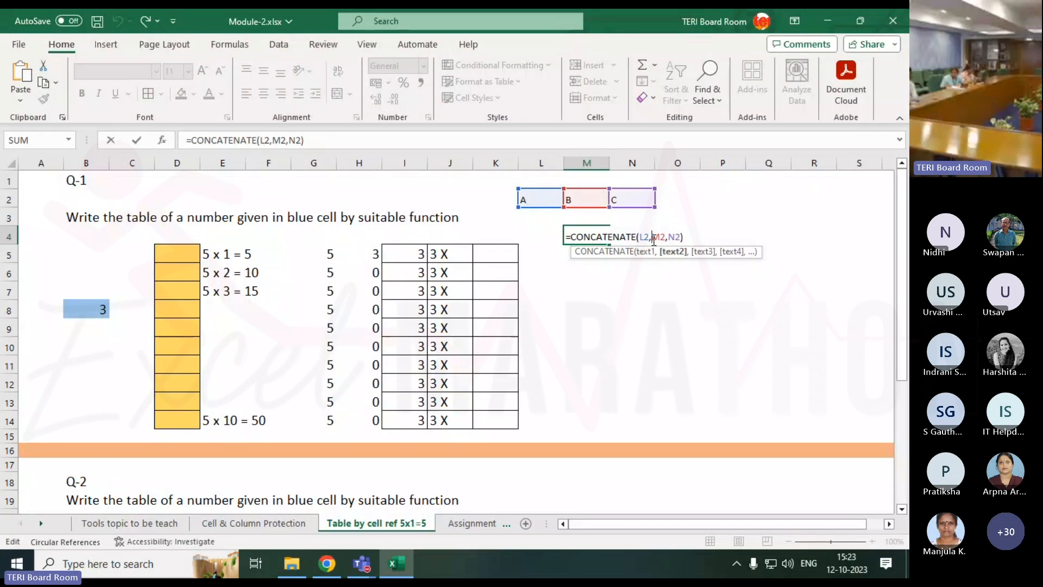
{"action": "type", "text": "\""}
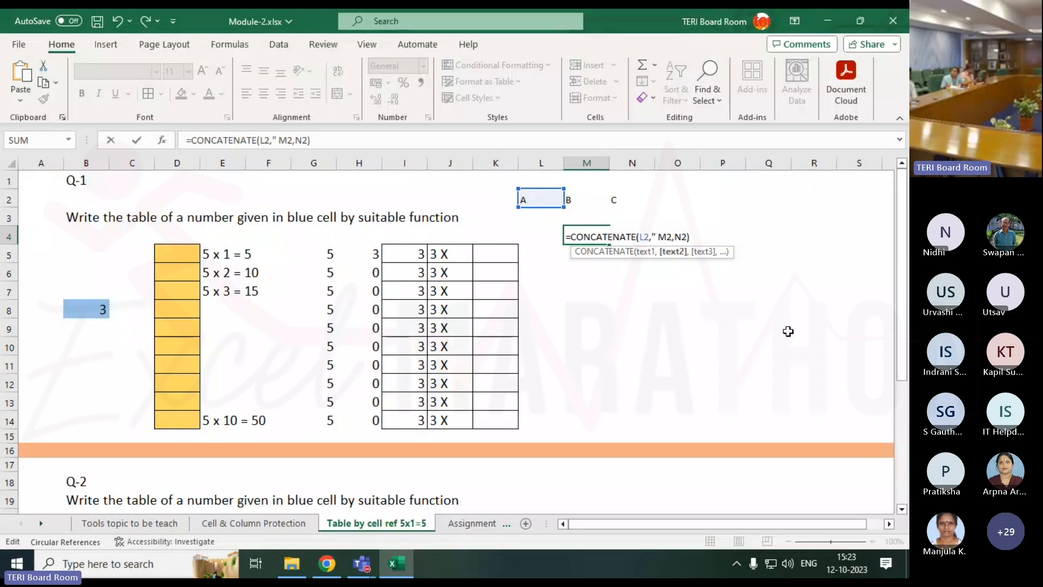
{"action": "type", "text": " \","}
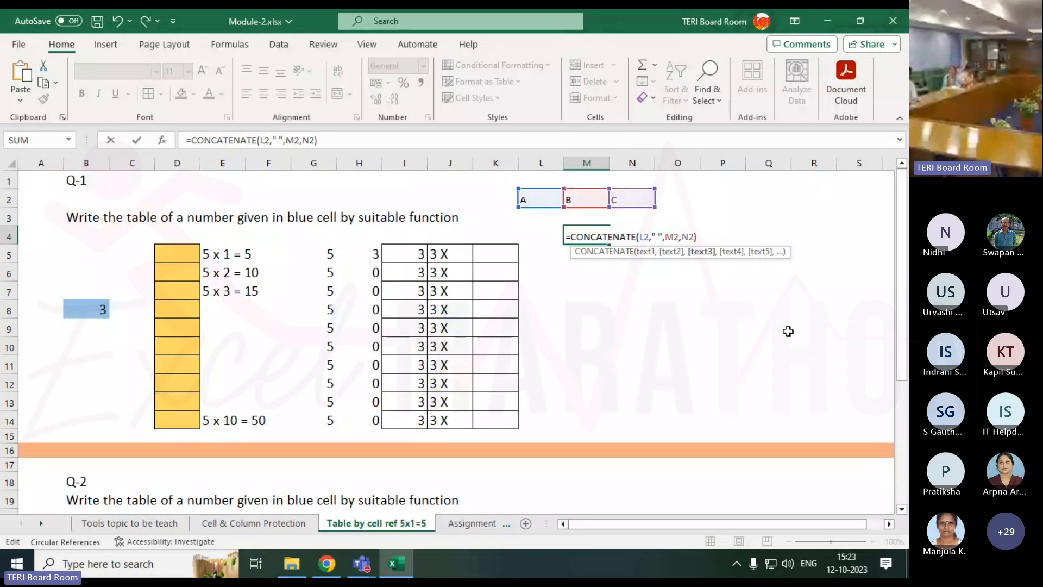
{"action": "key", "text": "Return"}
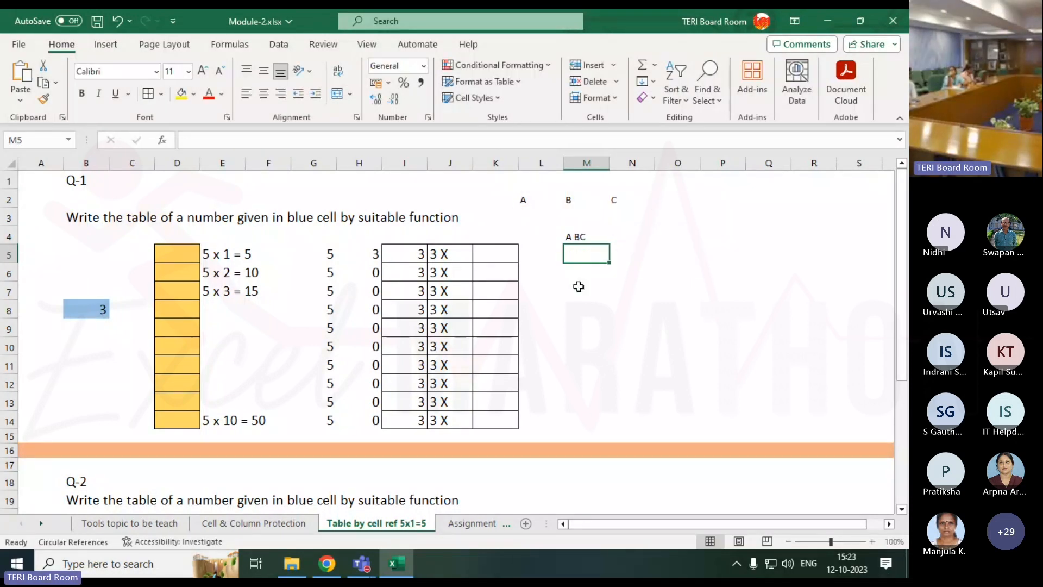
Add a second " " after M2, giving =CONCATENATE(L2," ",M2," ",N2) and A B C.
{"action": "double_click", "coordinate": [580, 236]}
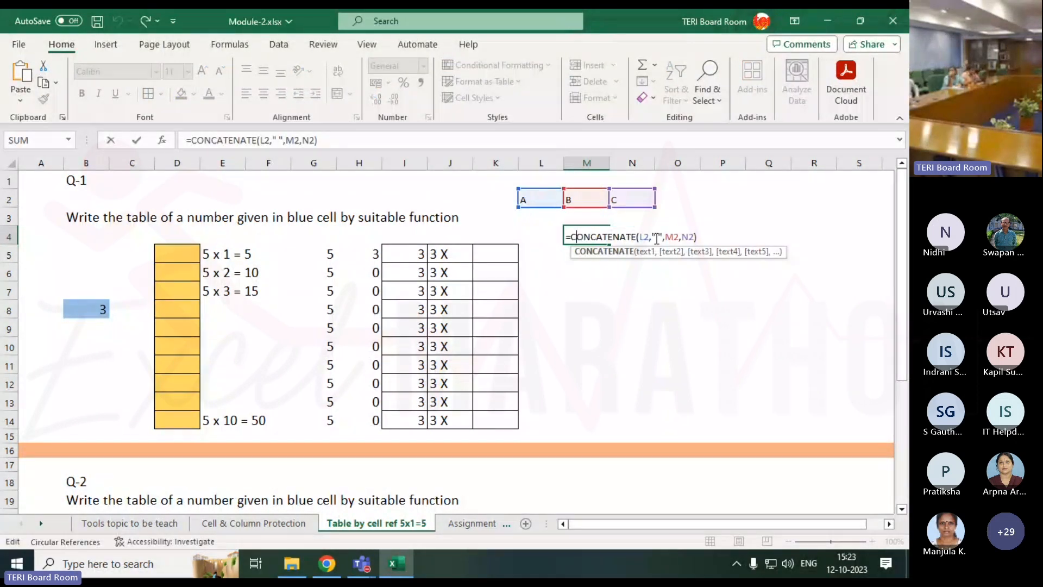
{"action": "left_click", "coordinate": [680, 236]}
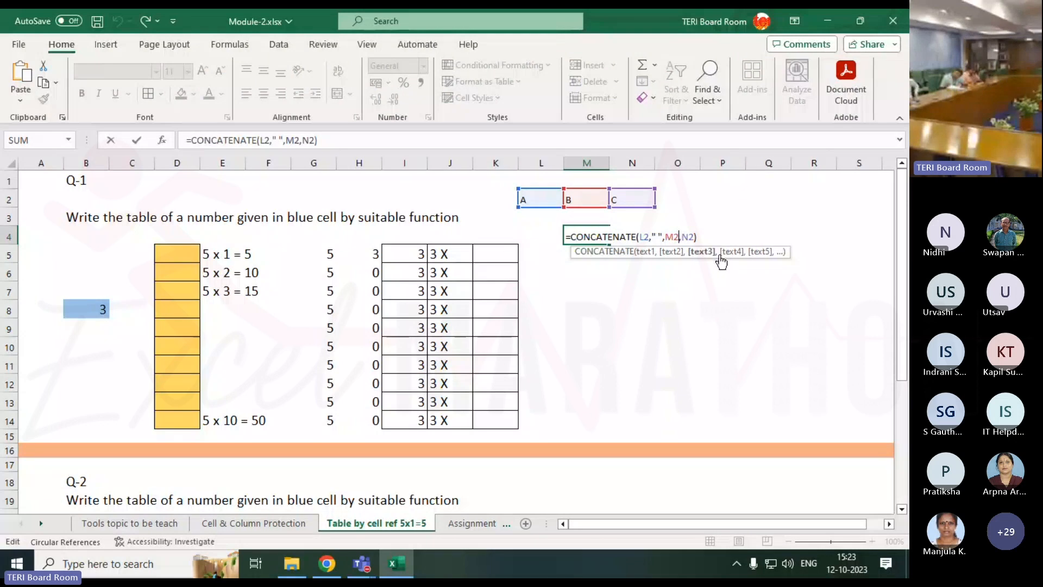
{"action": "key", "text": "Right"}
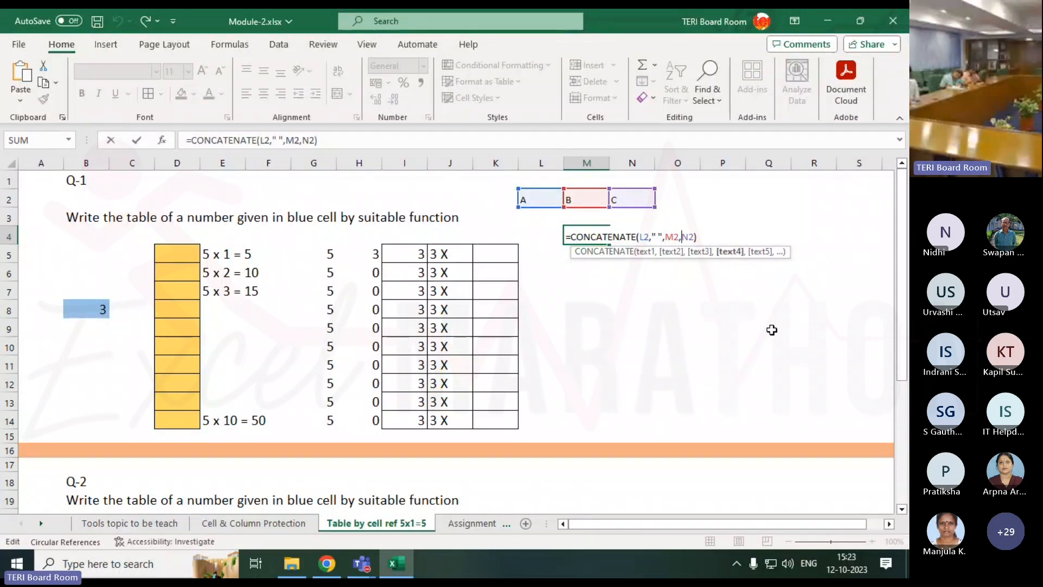
{"action": "type", "text": "\" "}
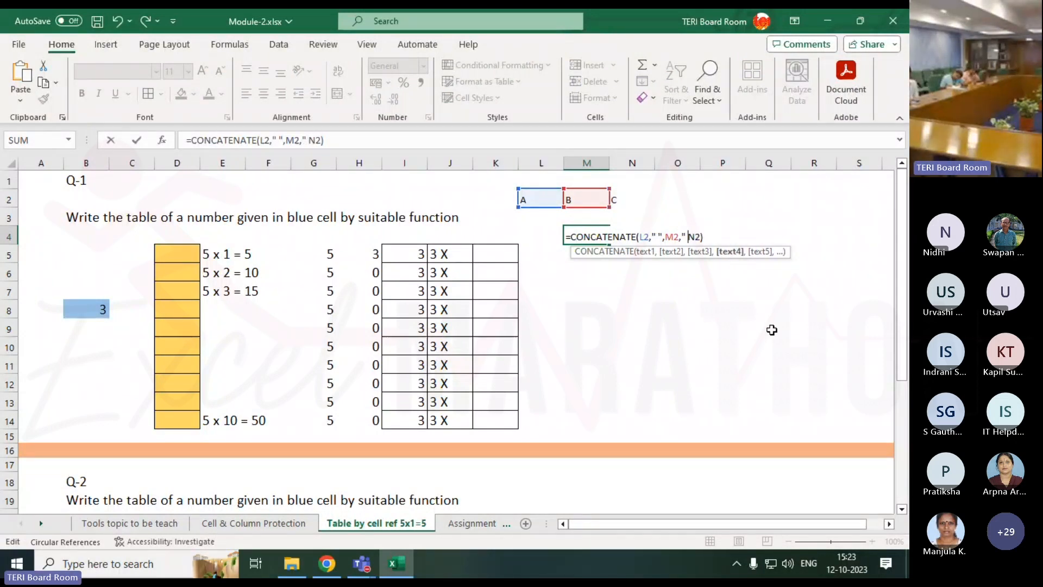
{"action": "type", "text": "\","}
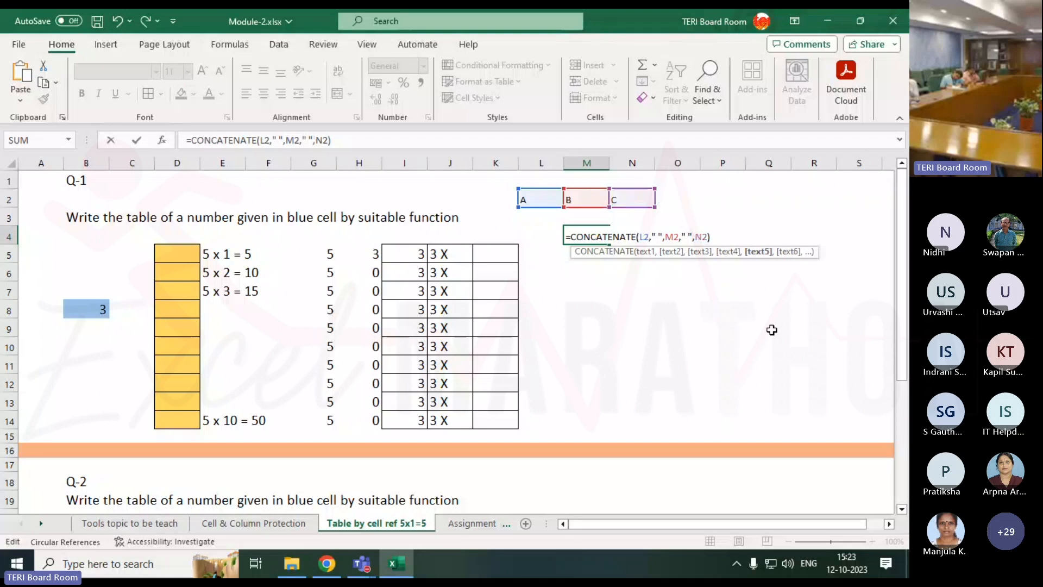
{"action": "key", "text": "Return"}
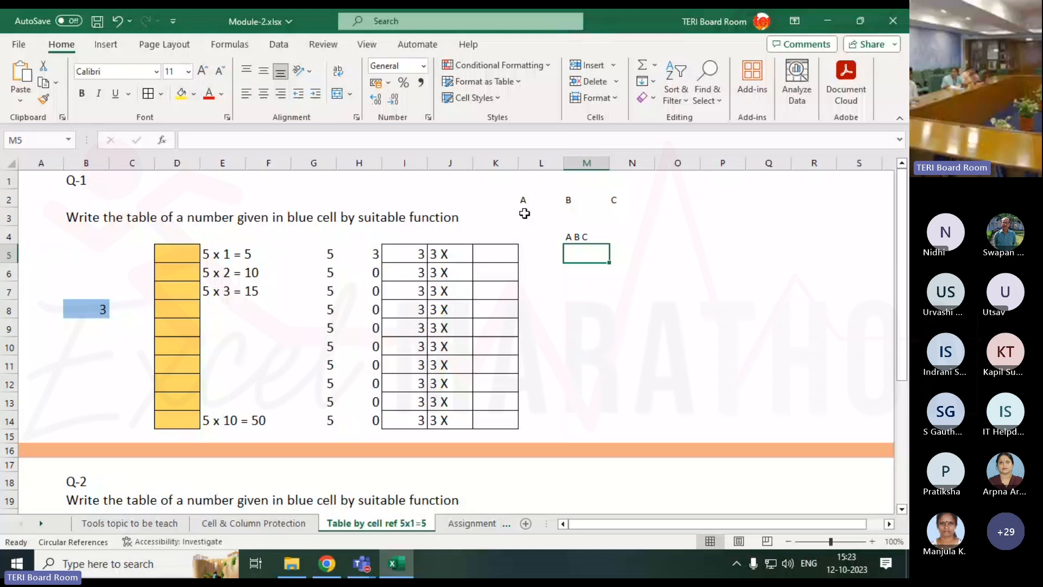
{"action": "left_click", "coordinate": [526, 199]}
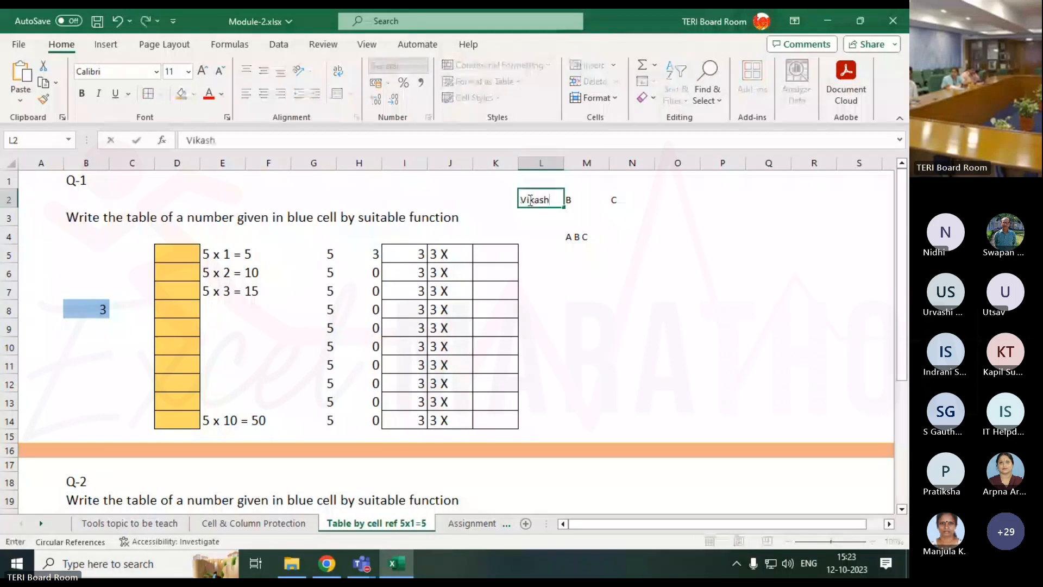
Type a first, middle and last name into L2:N2 so M4 shows the spaced full name.
{"action": "key", "text": "ctrl+Return"}
{"action": "key", "text": "Right"}
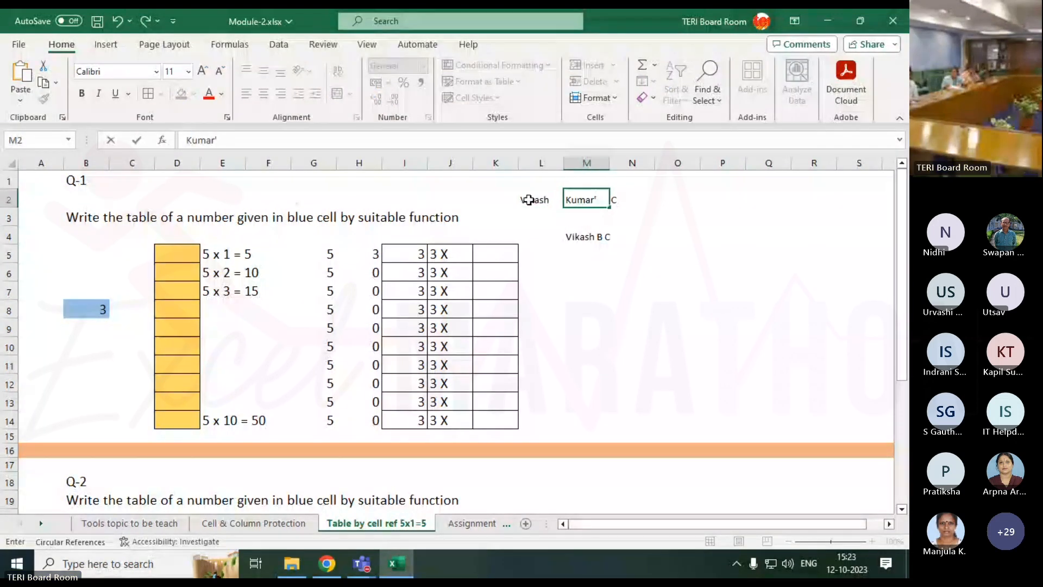
{"action": "key", "text": "Right"}
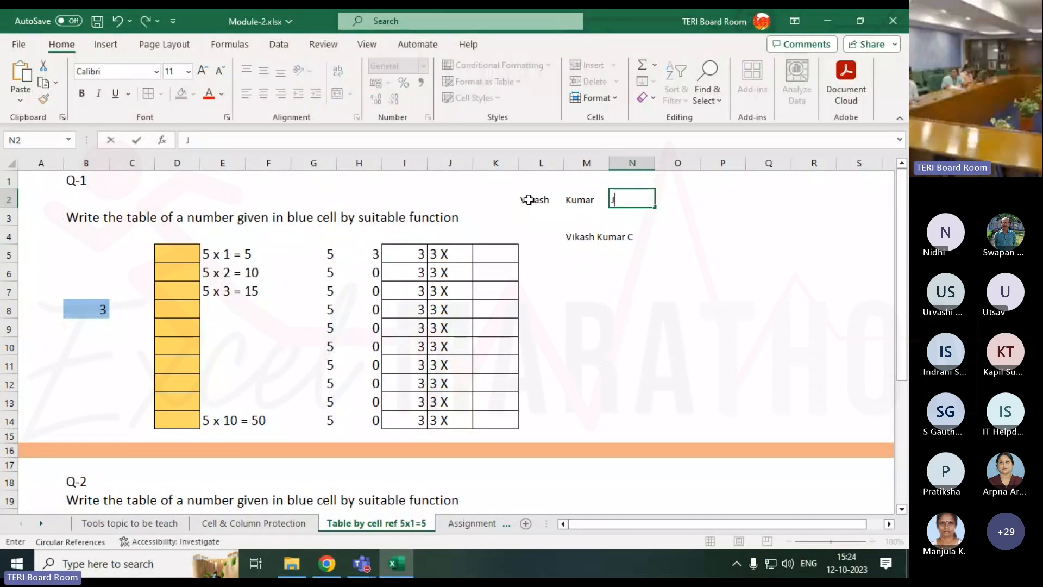
{"action": "key", "text": "Return"}
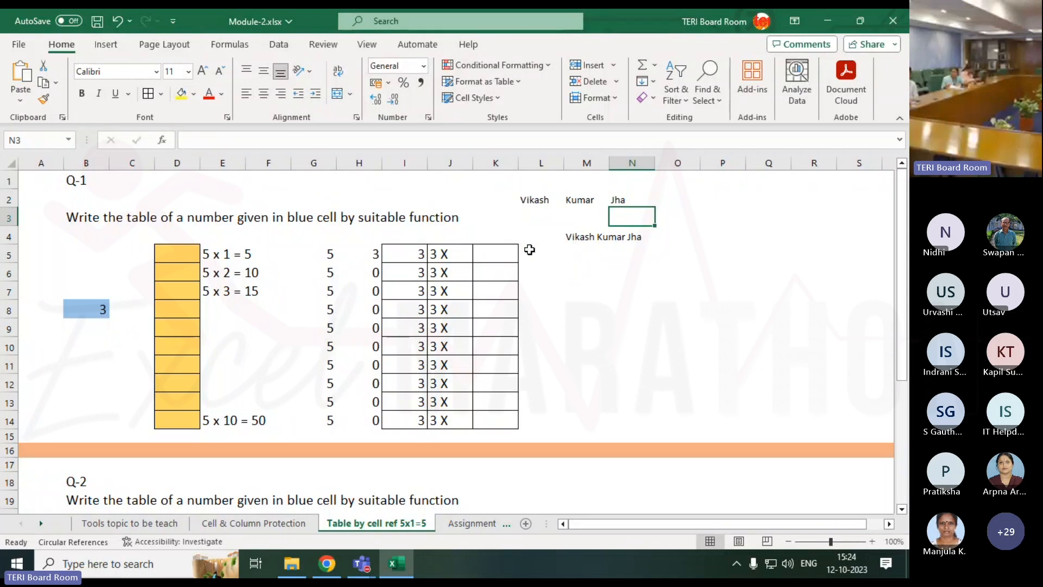
{"action": "left_click", "coordinate": [439, 255]}
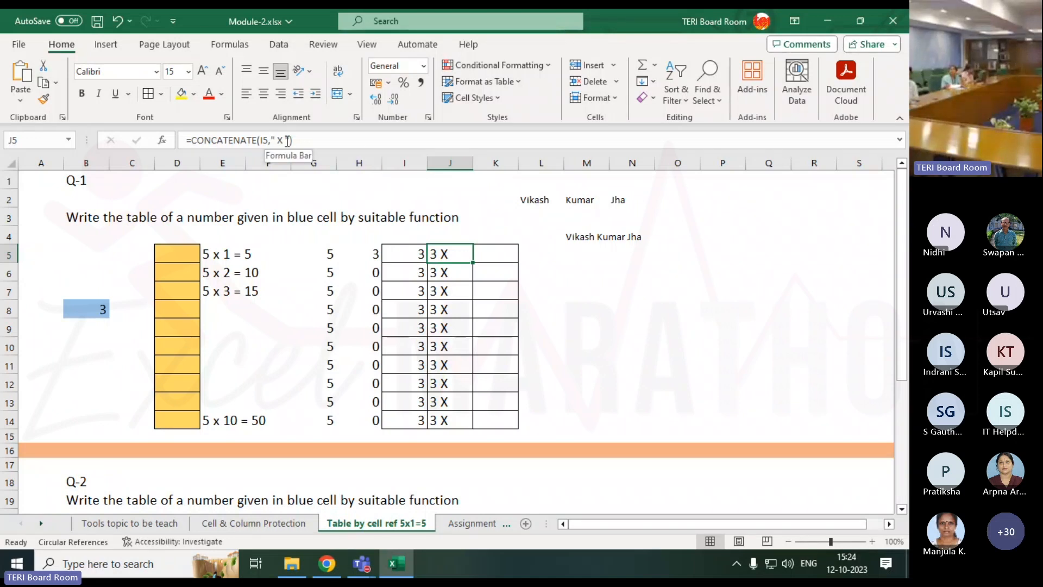
{"action": "left_click", "coordinate": [493, 261]}
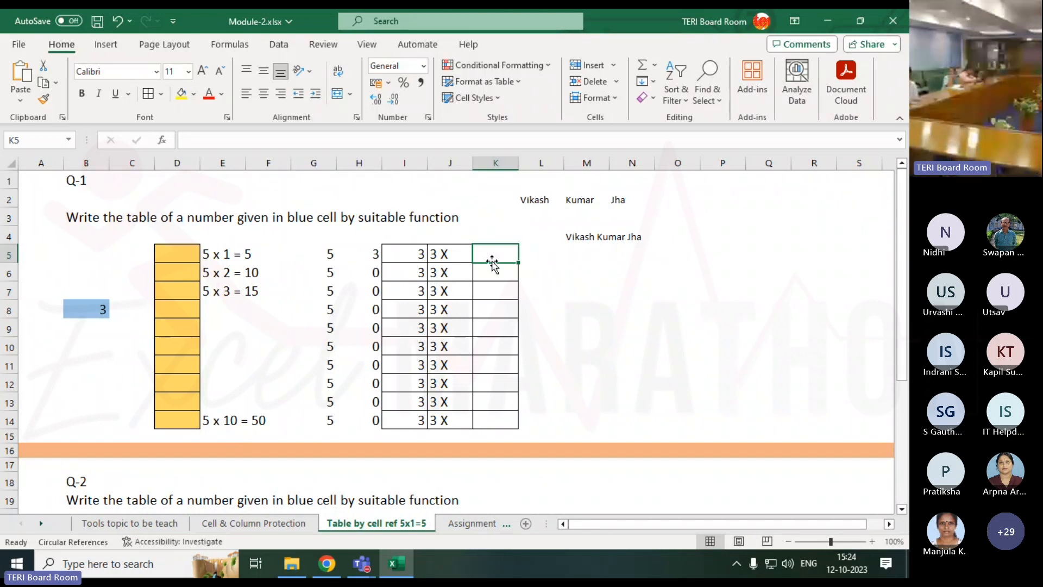
{"action": "left_click", "coordinate": [222, 259]}
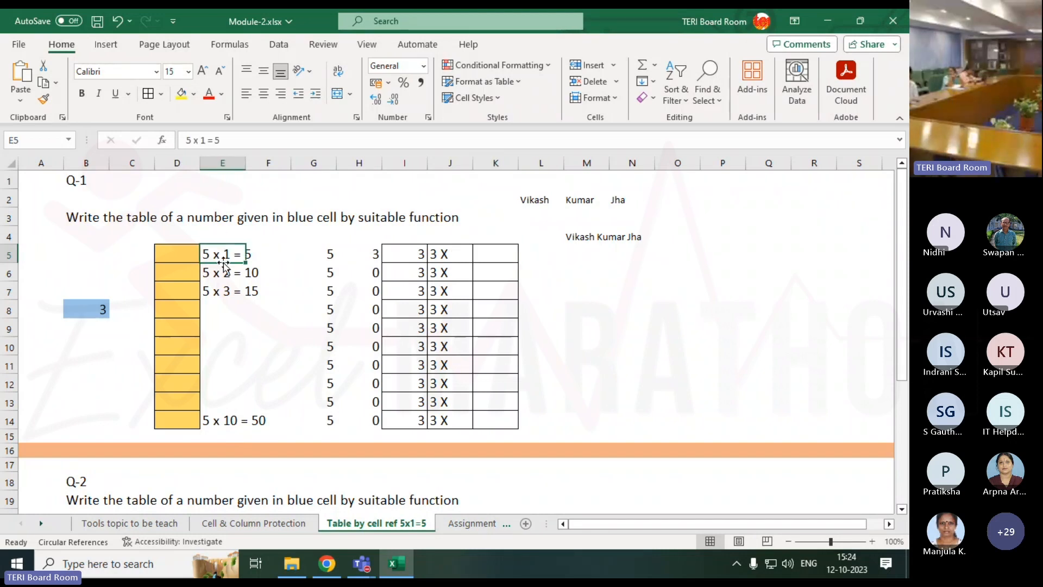
{"action": "left_click", "coordinate": [192, 257]}
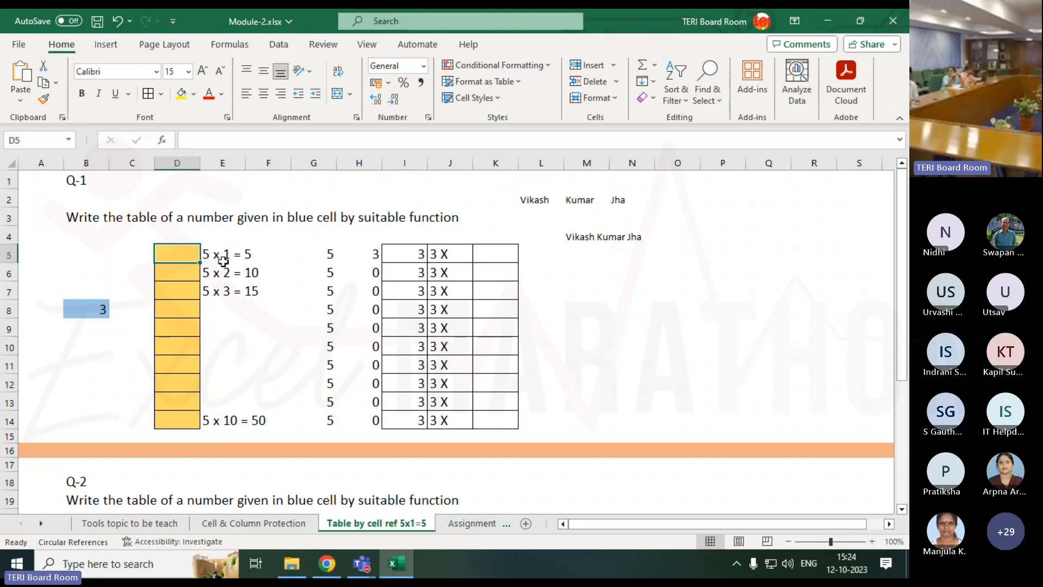
{"action": "left_click_drag", "start_coordinate": [185, 261], "coordinate": [187, 278]}
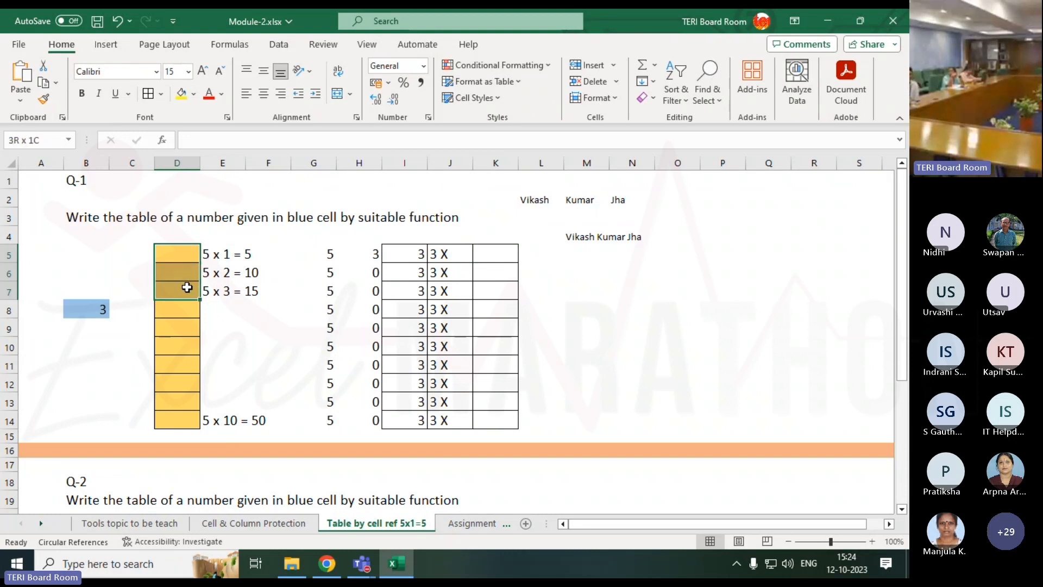
{"action": "left_click_drag", "start_coordinate": [187, 287], "coordinate": [177, 408]}
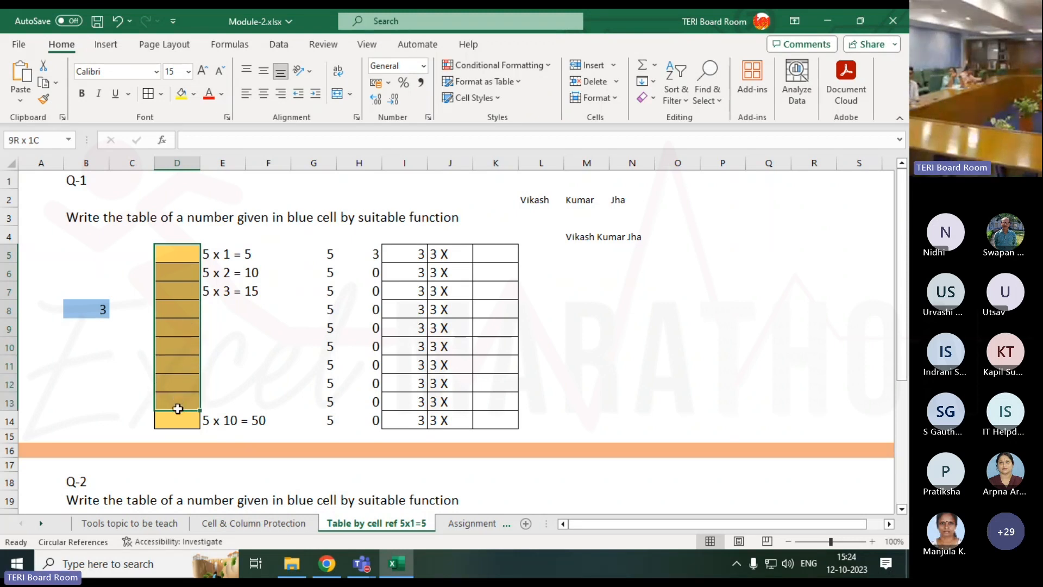
{"action": "left_click", "coordinate": [505, 256]}
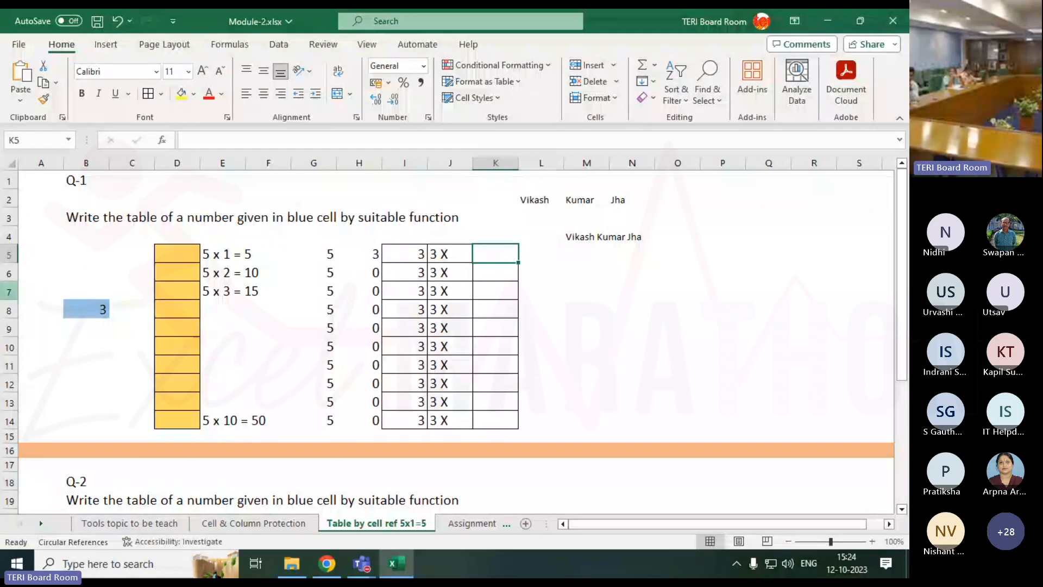
{"action": "left_click", "coordinate": [8, 248]}
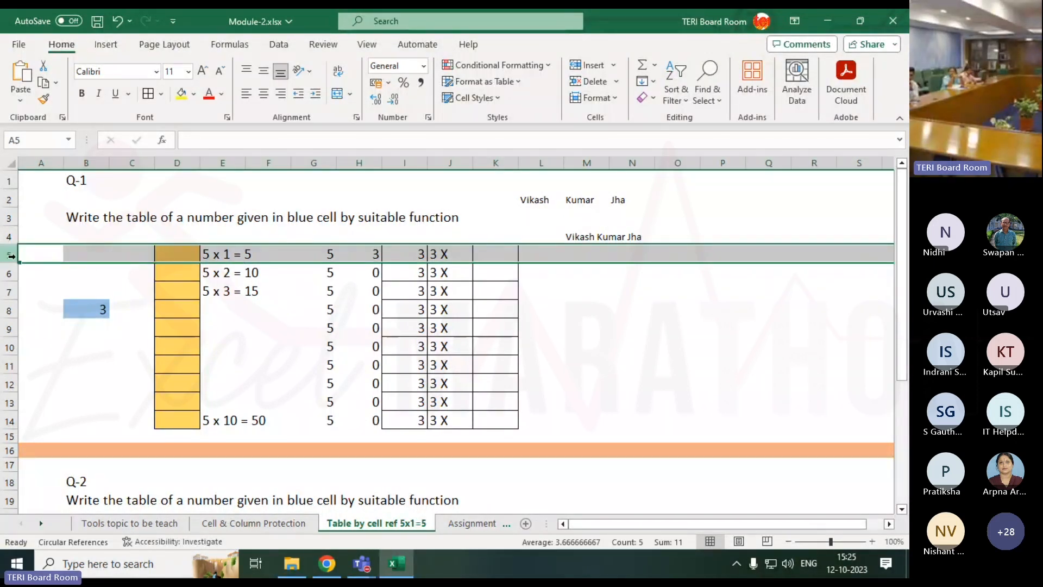
{"action": "left_click_drag", "start_coordinate": [2, 254], "coordinate": [5, 255]}
{"action": "left_click", "coordinate": [6, 271]}
{"action": "left_click", "coordinate": [8, 253]}
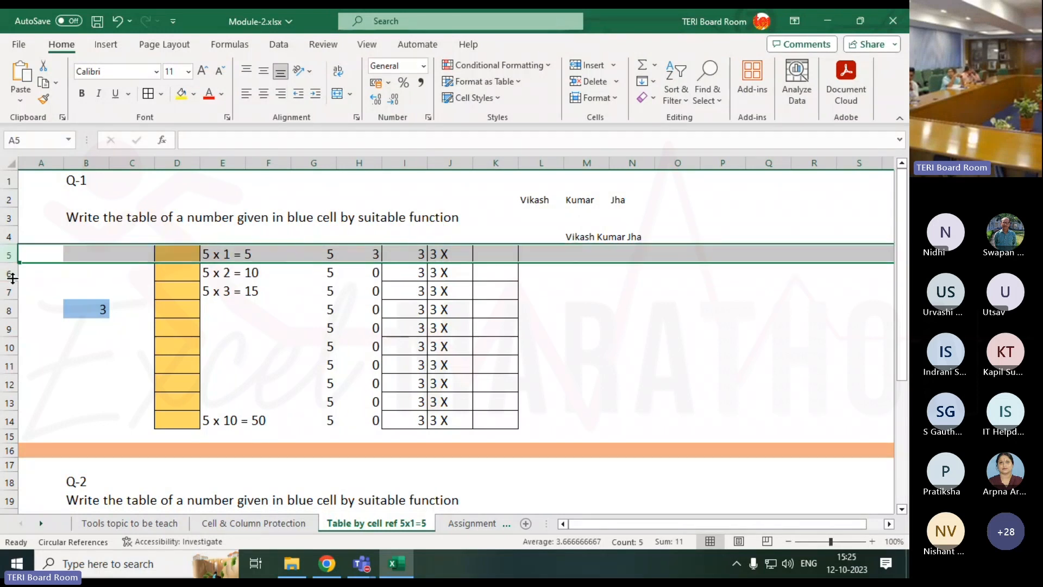
{"action": "left_click", "coordinate": [12, 274]}
{"action": "left_click", "coordinate": [9, 291]}
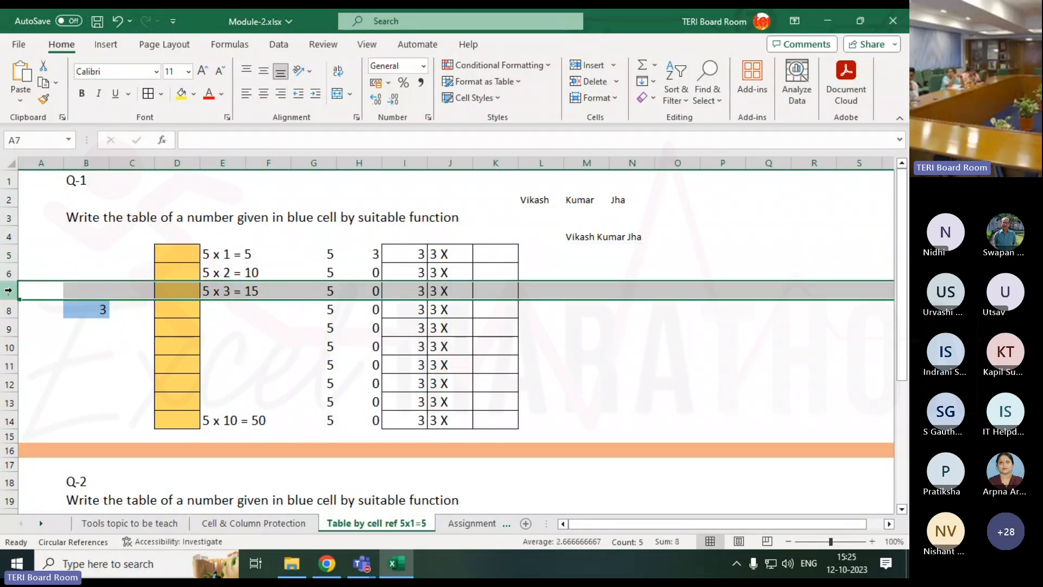
{"action": "left_click", "coordinate": [481, 252]}
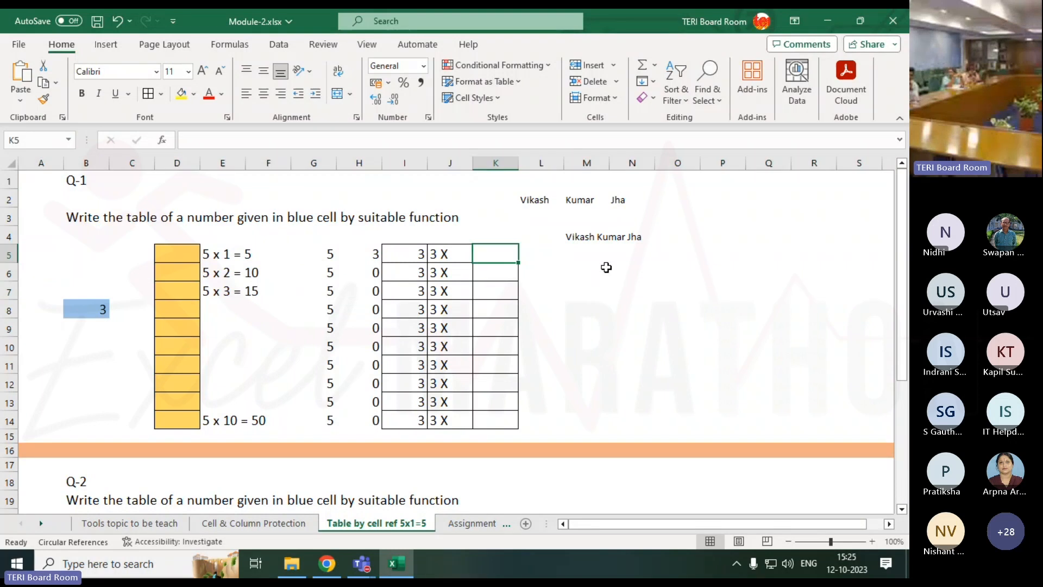
Enter =ROW(D5) in K5 so it shows 5.
{"action": "type", "text": "=ro"}
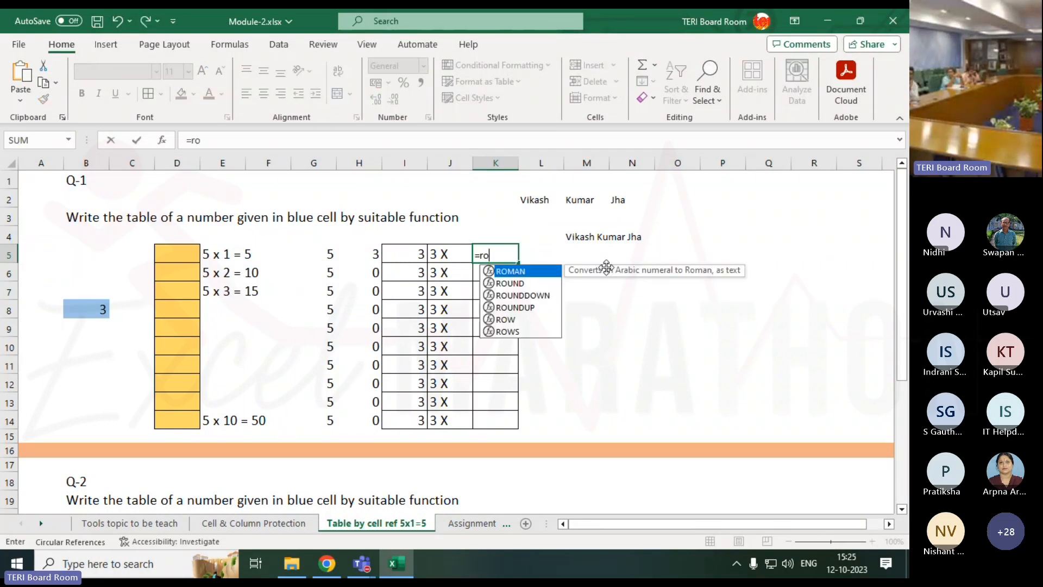
{"action": "type", "text": "w"}
{"action": "key", "text": "Tab"}
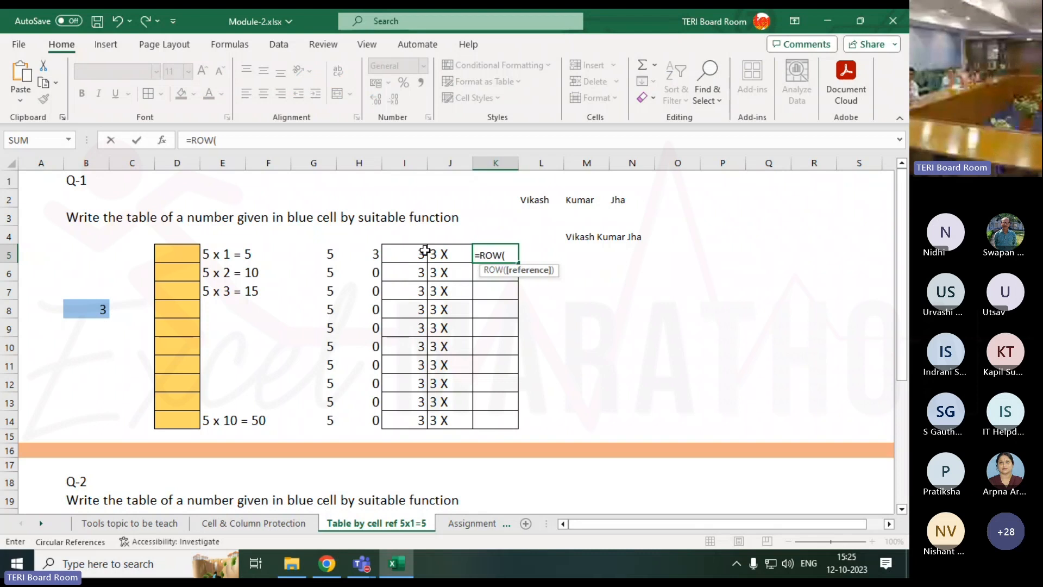
{"action": "left_click", "coordinate": [185, 252]}
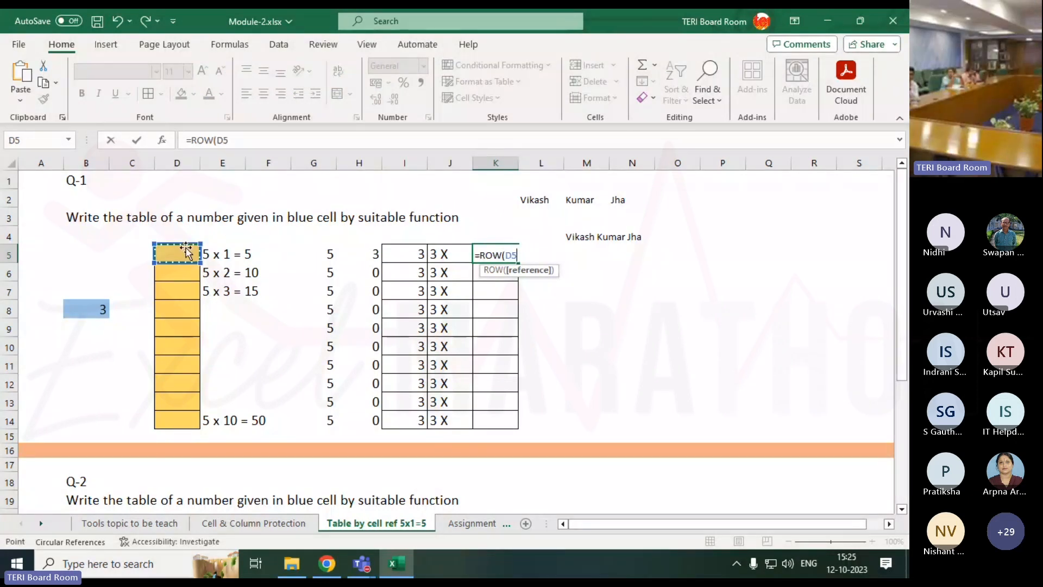
{"action": "key", "text": "Return"}
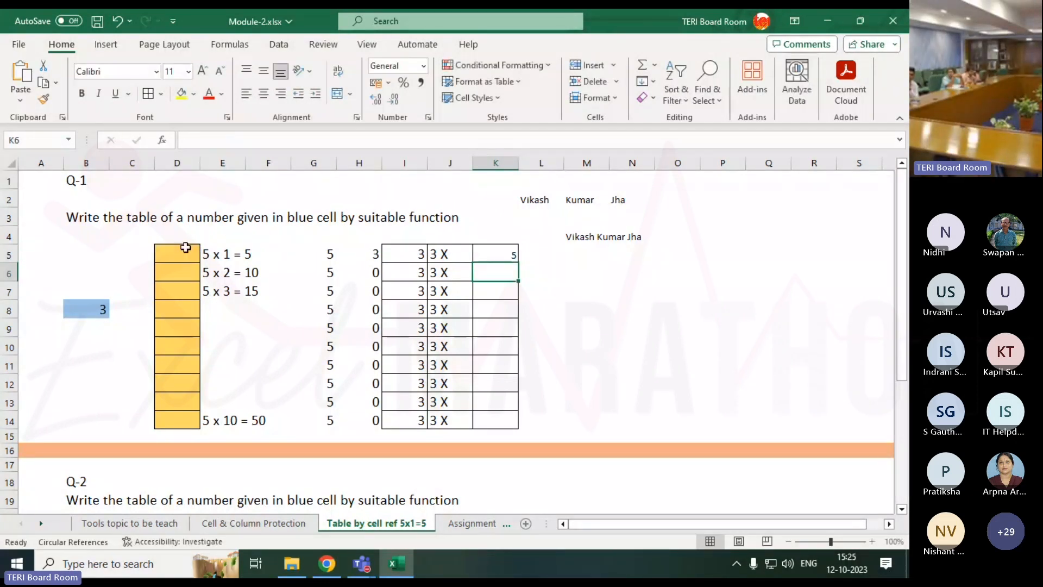
{"action": "left_click", "coordinate": [488, 256]}
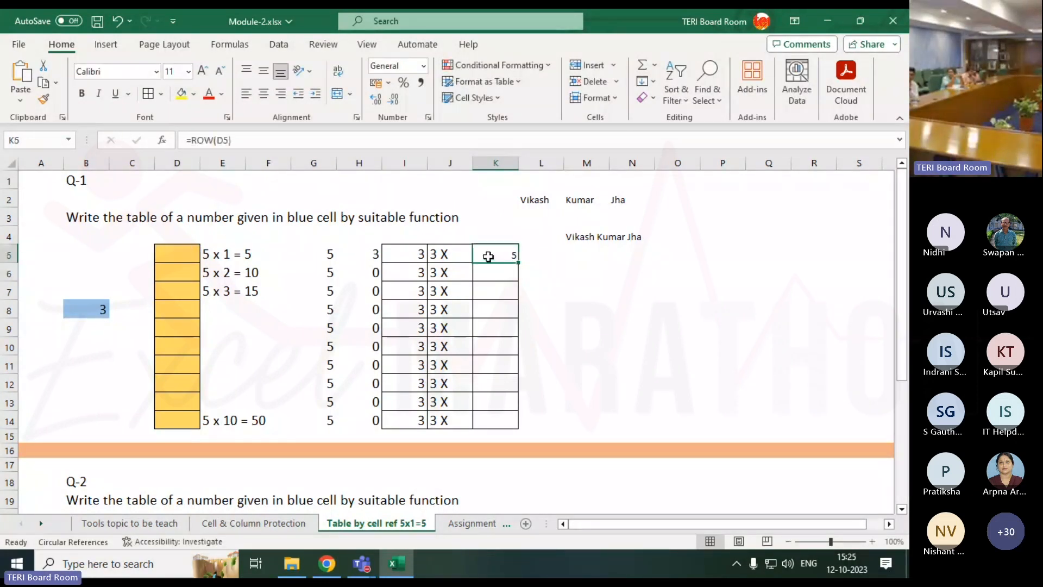
{"action": "left_click", "coordinate": [9, 254]}
{"action": "left_click", "coordinate": [506, 252]}
Fill K5's ROW formula down to K8, giving 5, 6, 7 and 8.
{"action": "left_click_drag", "start_coordinate": [517, 262], "coordinate": [515, 315]}
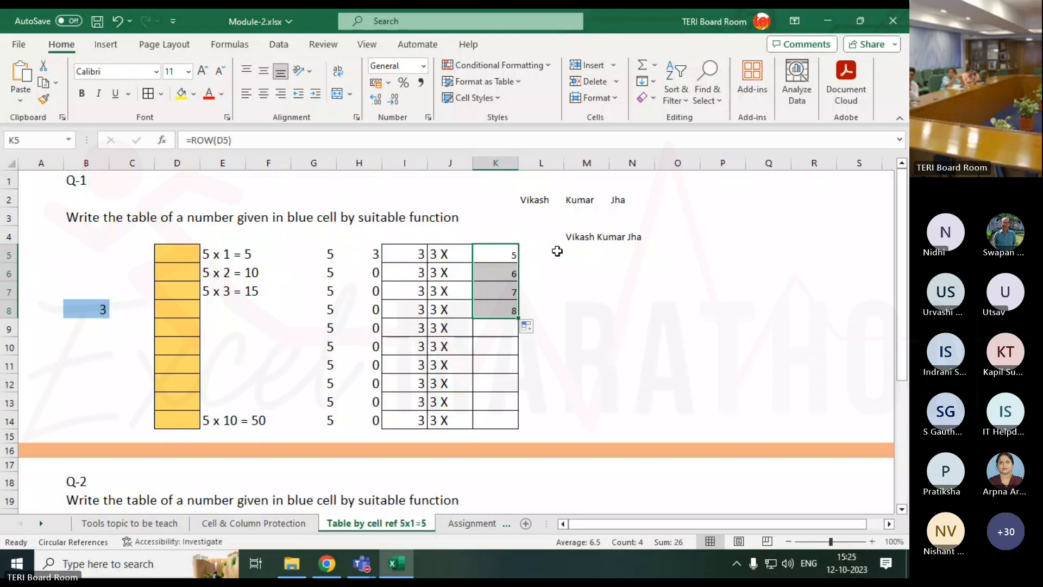
{"action": "left_click", "coordinate": [558, 251]}
{"action": "left_click", "coordinate": [508, 251]}
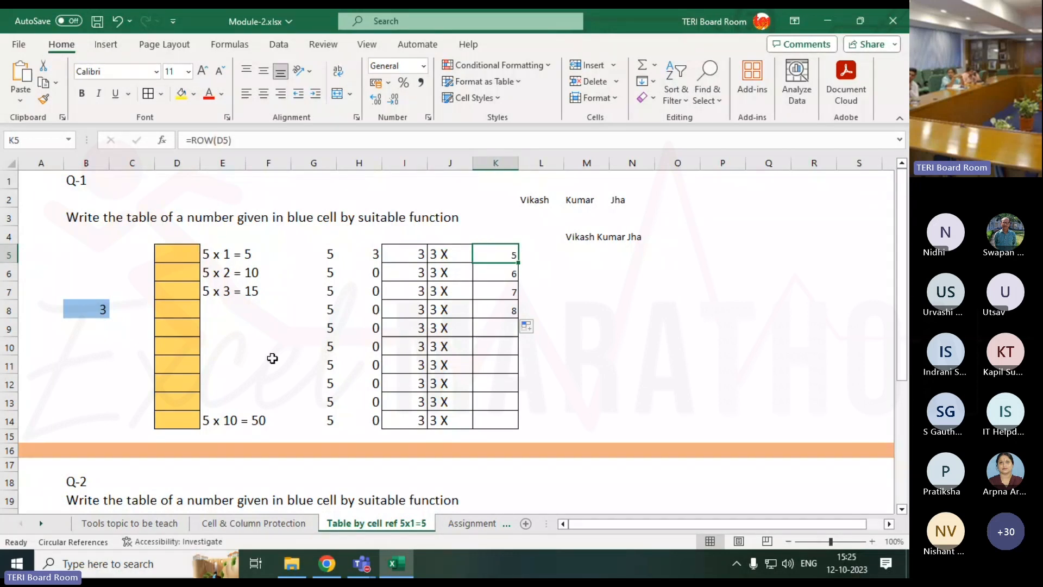
{"action": "scroll", "coordinate": [272, 358], "scroll_direction": "down", "scroll_amount": 5}
Enter a trial =ROW(I25) formula in J25 beside Q-2.
{"action": "left_click", "coordinate": [430, 348]}
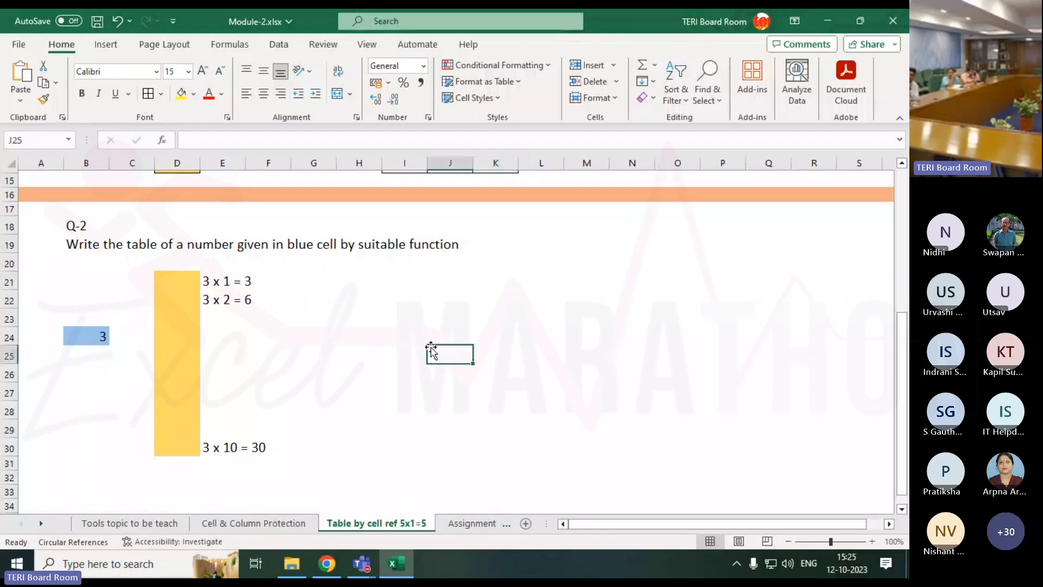
{"action": "type", "text": "=row("}
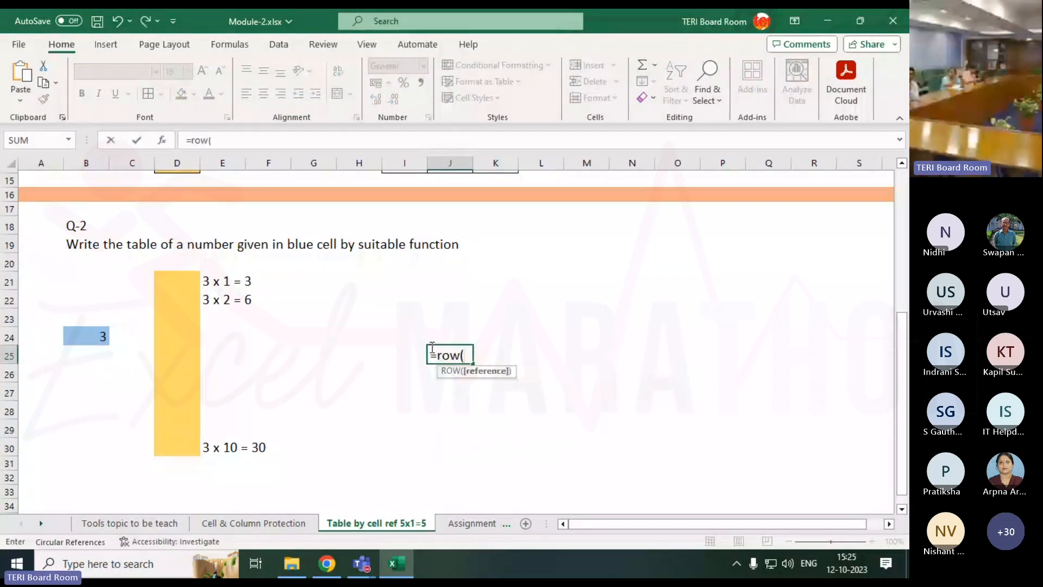
{"action": "key", "text": "Left"}
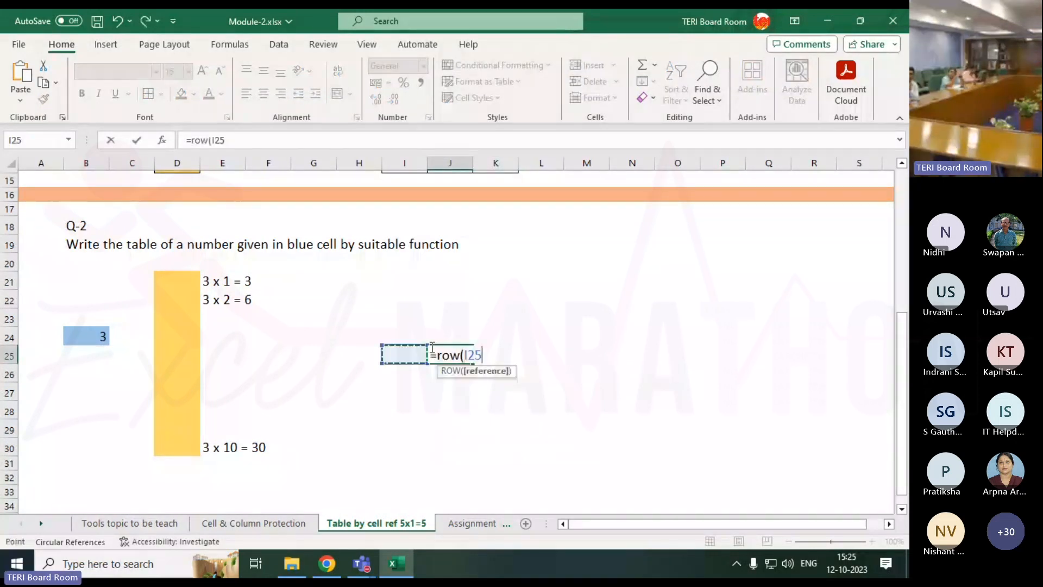
{"action": "type", "text": ")"}
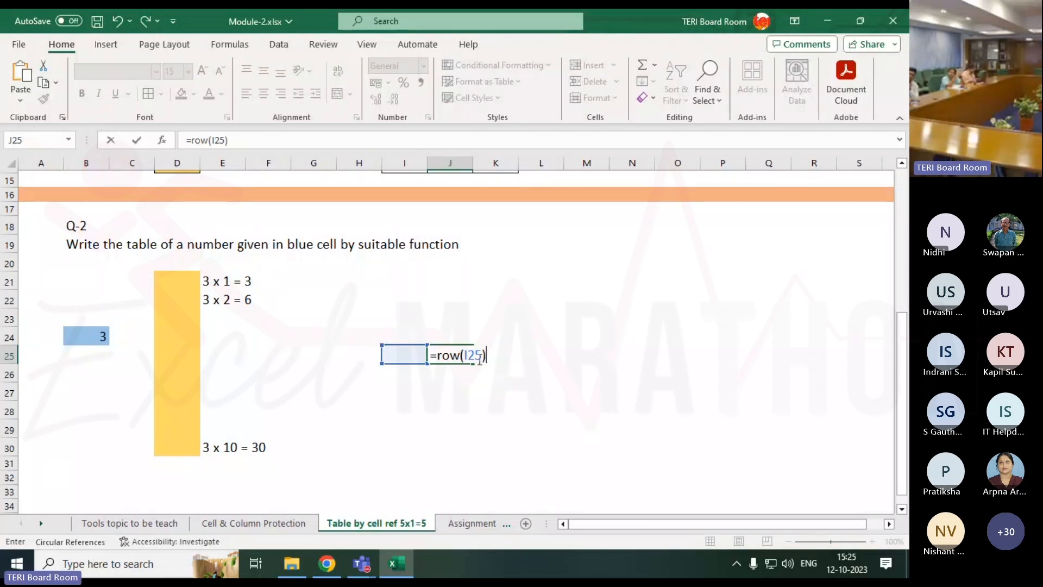
{"action": "key", "text": "Return"}
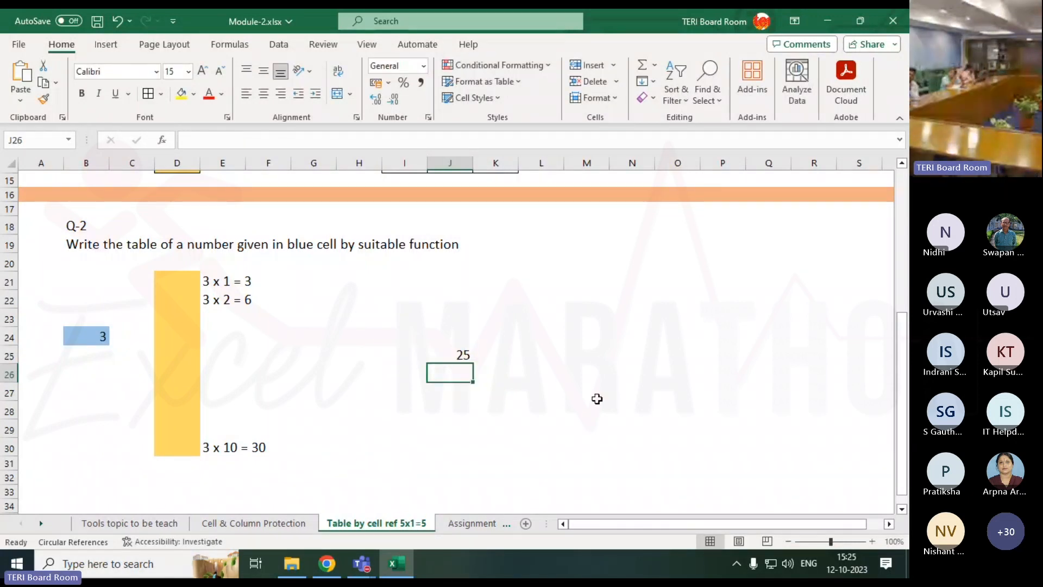
Delete the trial formula from J25 and scroll back up to the Q-1 table.
{"action": "left_click", "coordinate": [460, 359]}
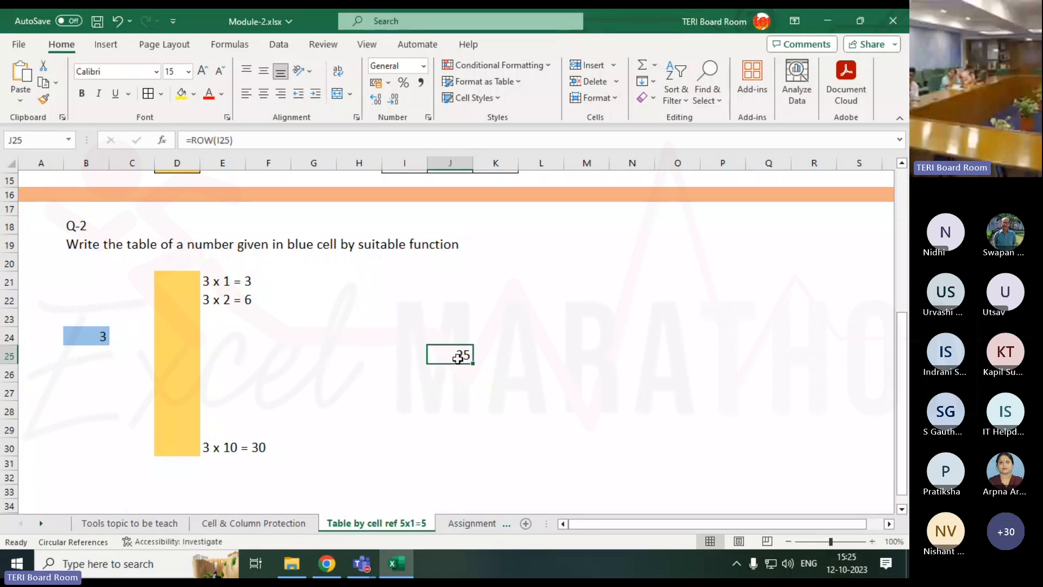
{"action": "key", "text": "Delete"}
{"action": "scroll", "coordinate": [458, 359], "scroll_direction": "up", "scroll_amount": 4}
{"action": "scroll", "coordinate": [458, 359], "scroll_direction": "up", "scroll_amount": 1}
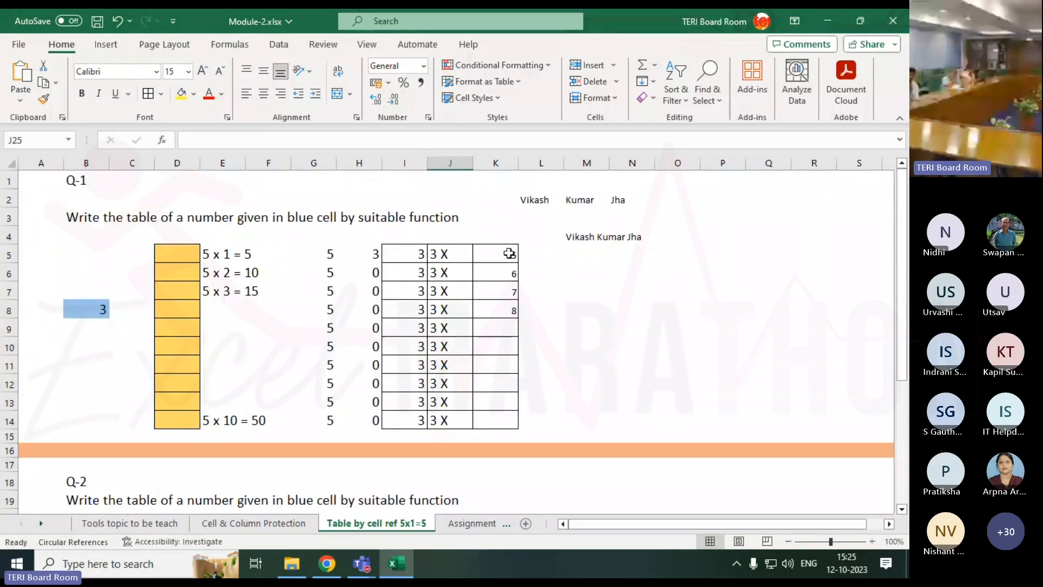
Replace K5's formula with =ROWS(D5:D5).
{"action": "left_click", "coordinate": [496, 255]}
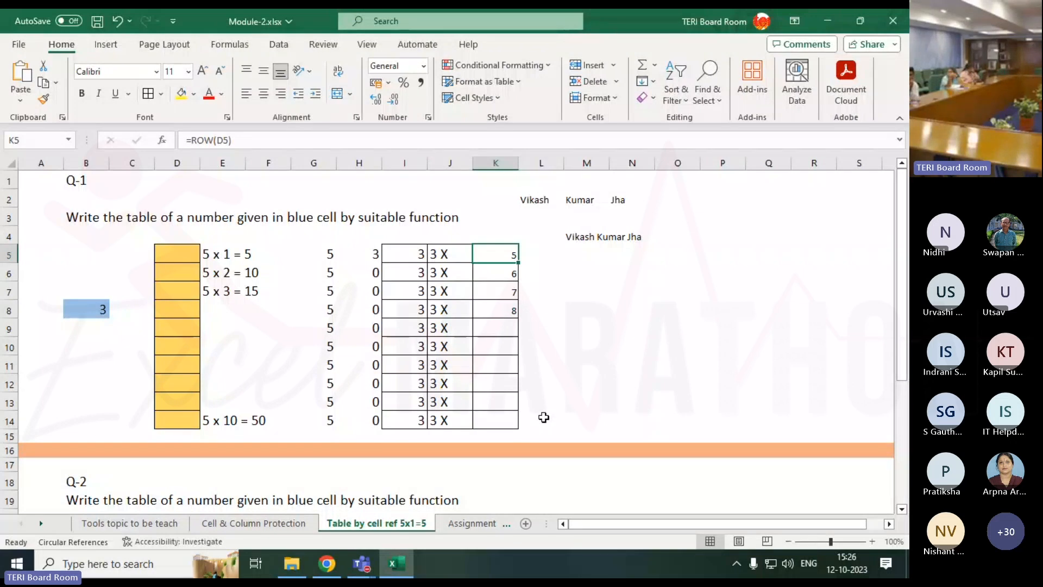
{"action": "type", "text": "=rows"}
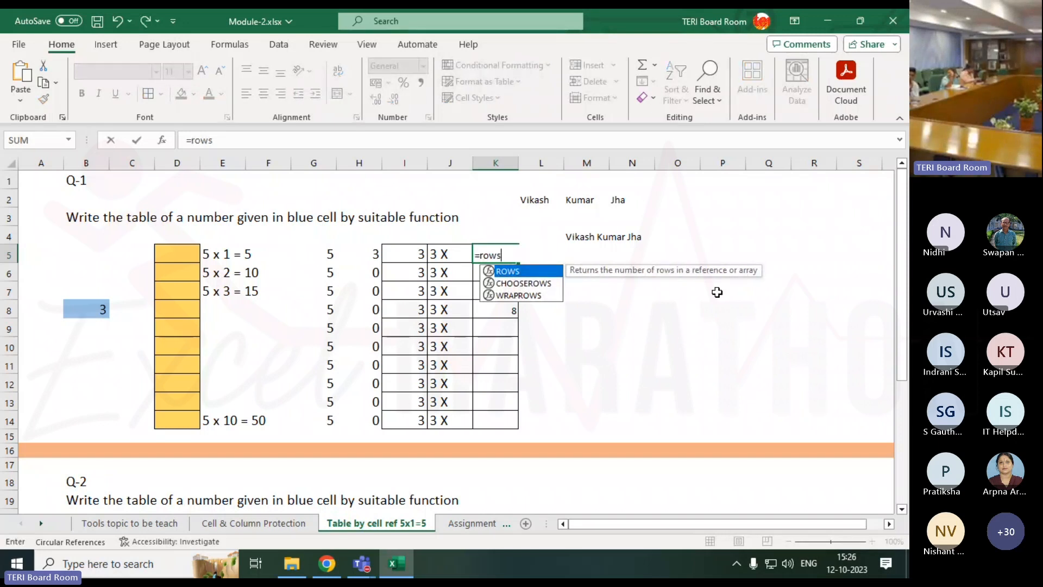
{"action": "key", "text": "Tab"}
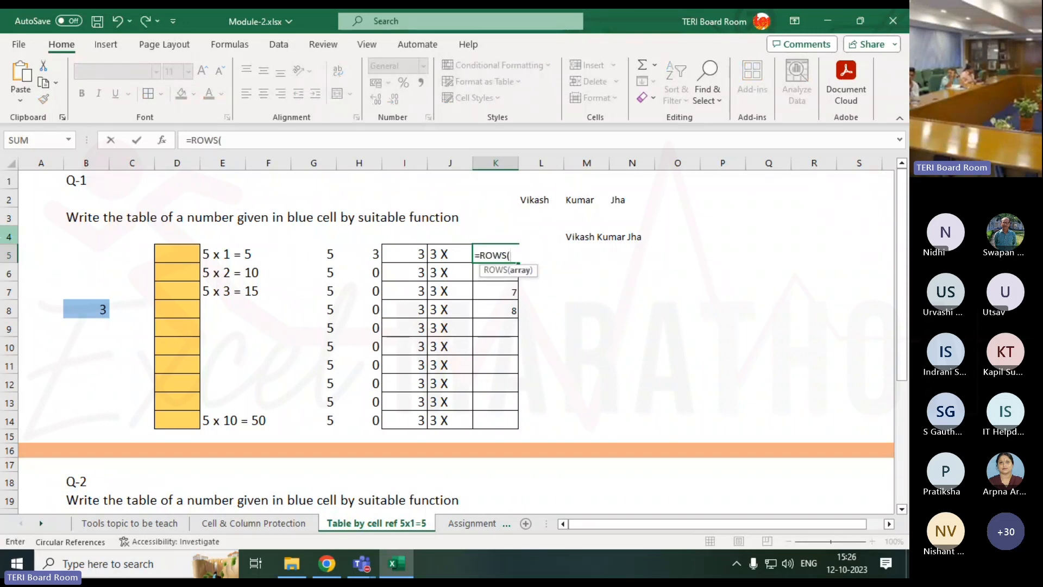
{"action": "left_click", "coordinate": [177, 251]}
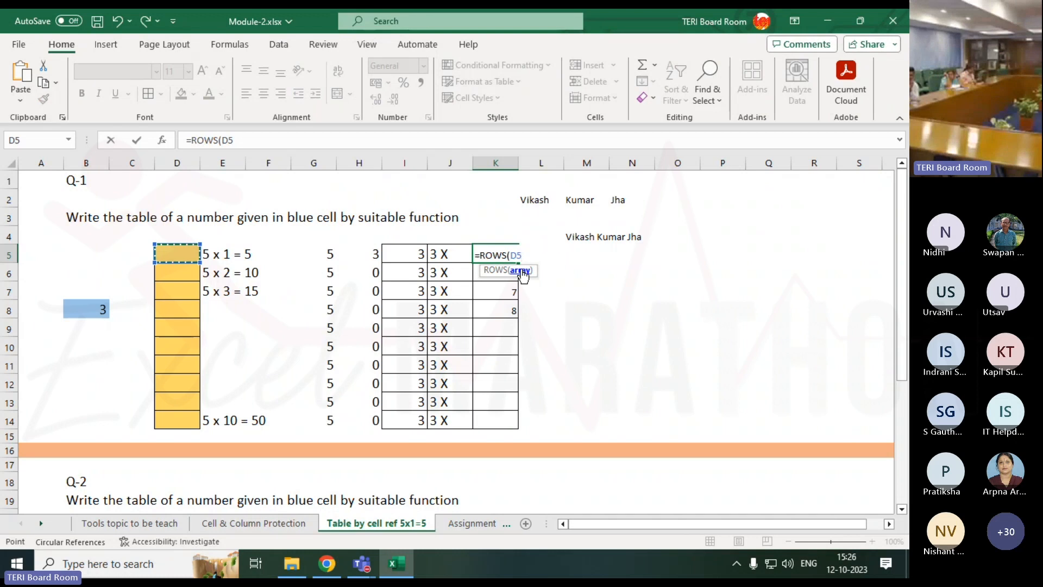
{"action": "mouse_move", "coordinate": [172, 256]}
{"action": "left_mouse_down"}
{"action": "mouse_move", "coordinate": [169, 268]}
{"action": "mouse_move", "coordinate": [174, 256]}
{"action": "left_mouse_up"}
{"action": "key", "text": "F8"}
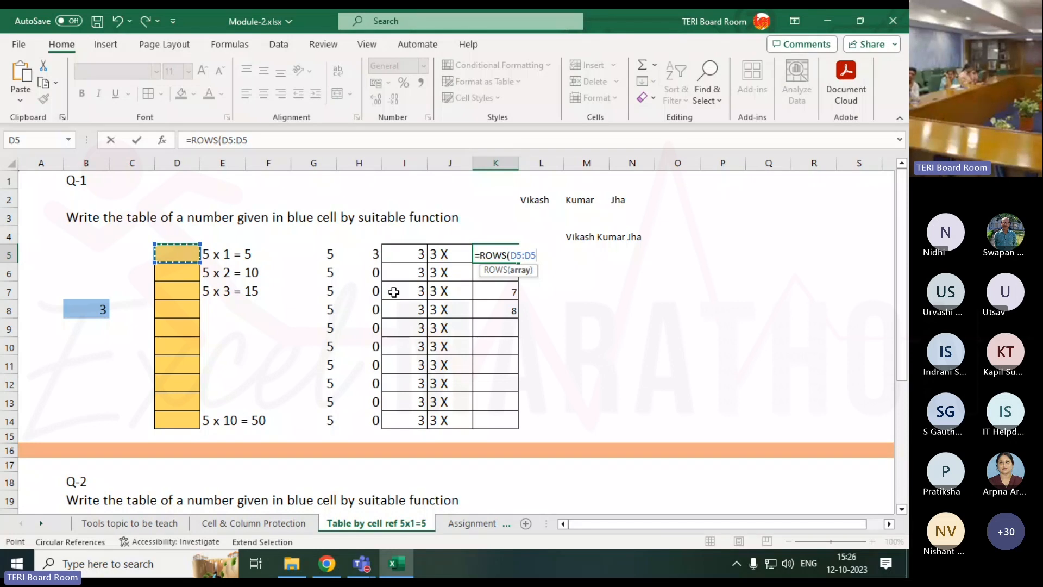
{"action": "type", "text": ")"}
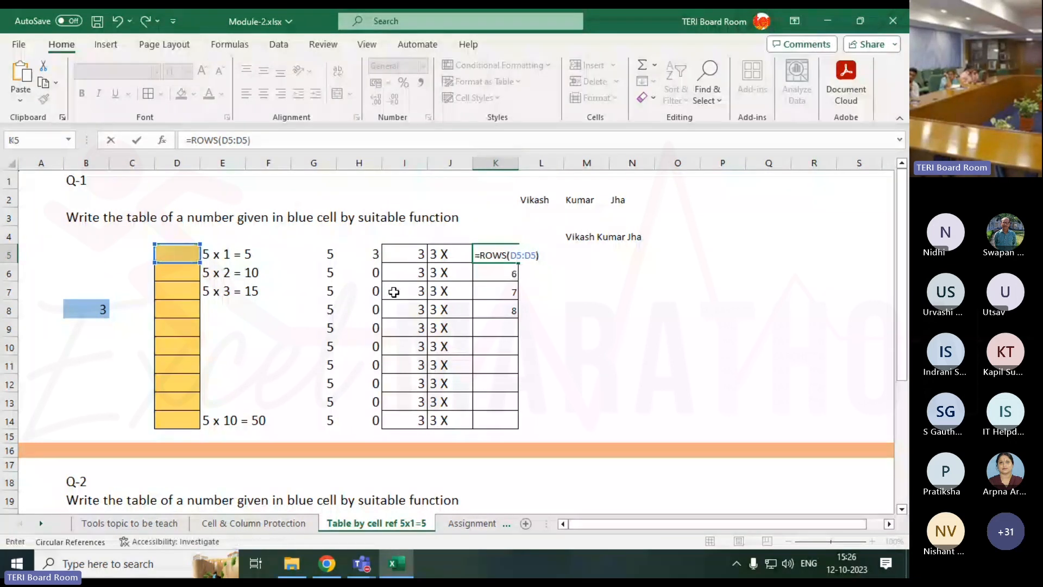
{"action": "key", "text": "Return"}
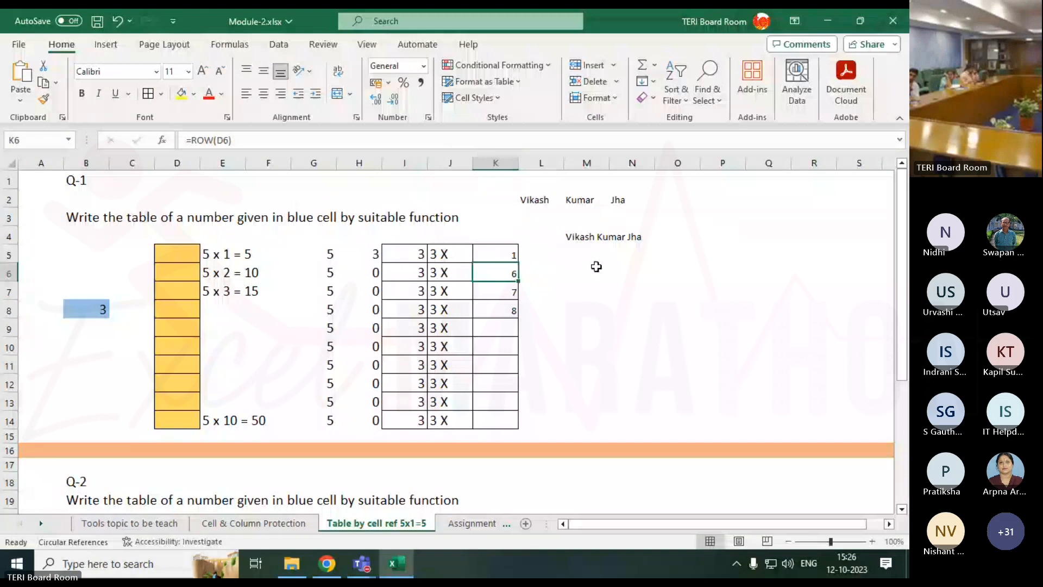
Fill K5's ROWS formula down through K14, each row showing 1.
{"action": "left_click", "coordinate": [517, 263]}
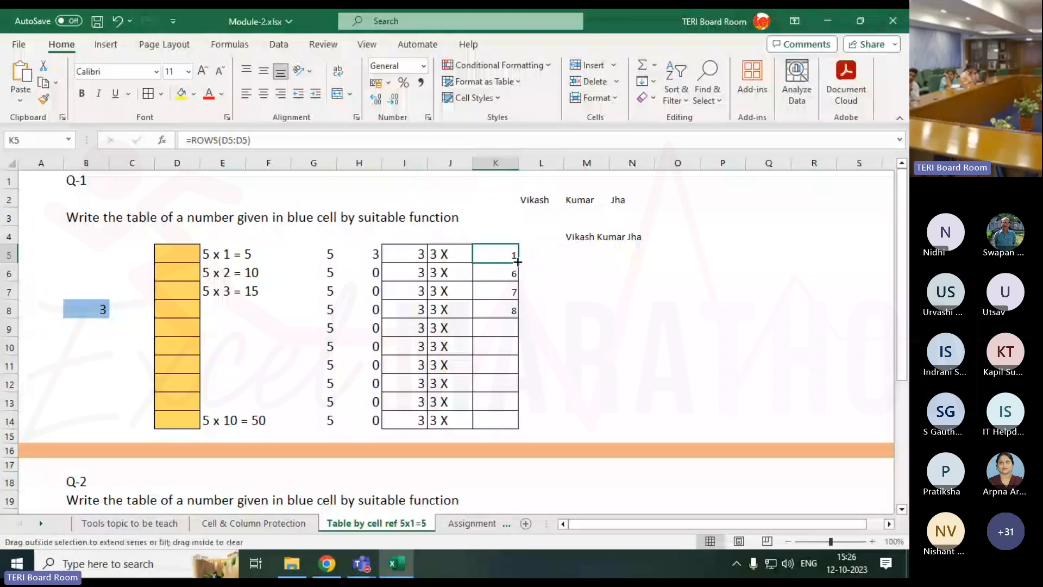
{"action": "left_click_drag", "start_coordinate": [517, 263], "coordinate": [514, 425]}
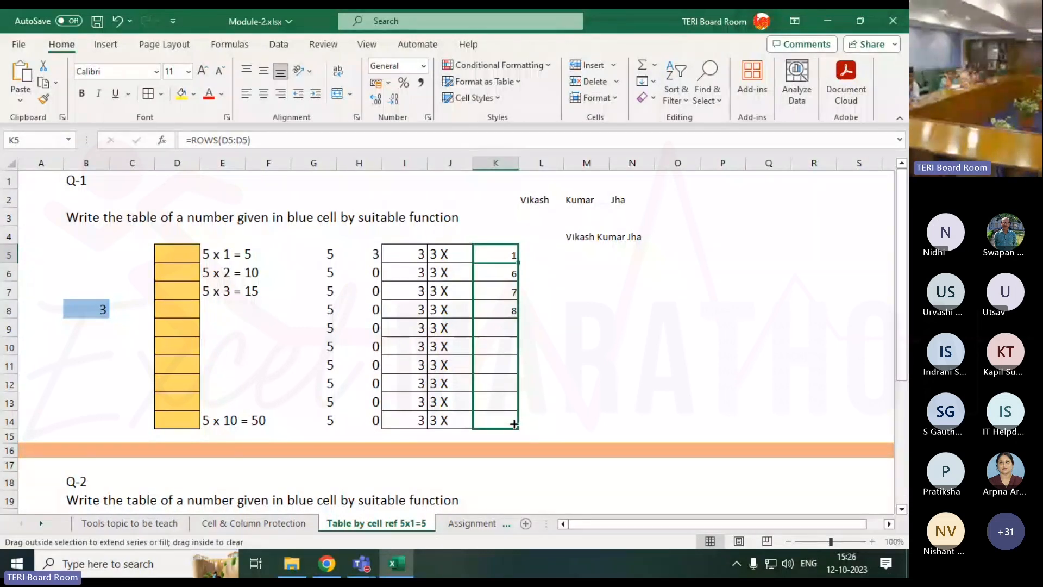
{"action": "left_click_drag", "start_coordinate": [514, 424], "coordinate": [513, 424]}
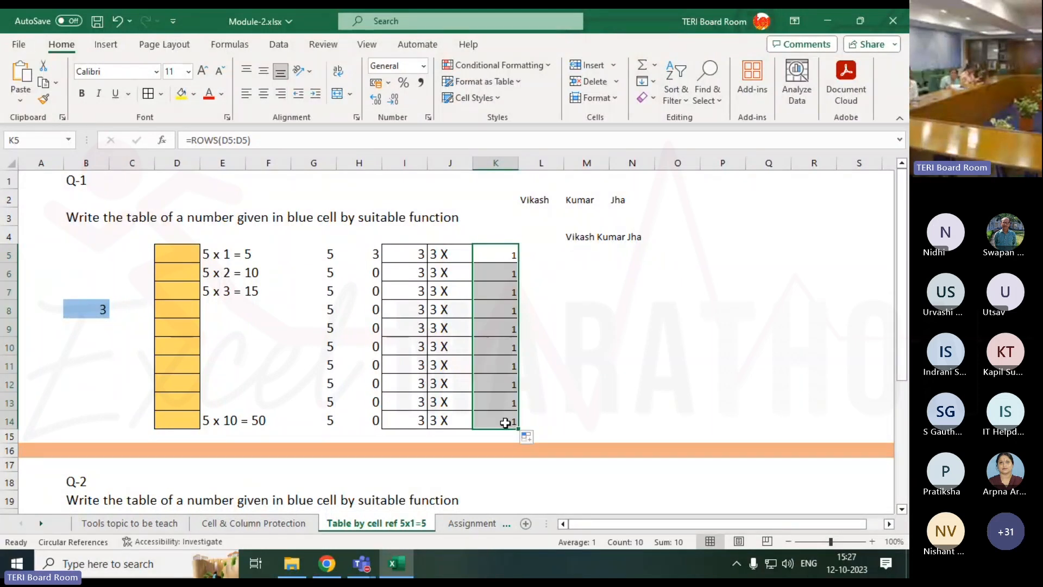
Anchor K5's range start so it reads =ROWS($D$5:D5).
{"action": "left_click", "coordinate": [228, 146]}
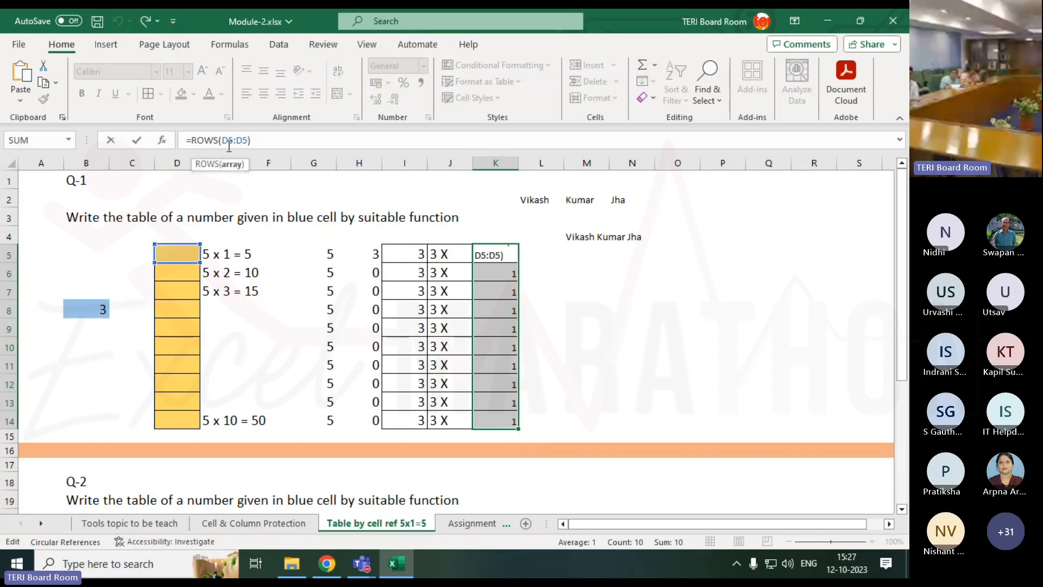
{"action": "key", "text": "F4"}
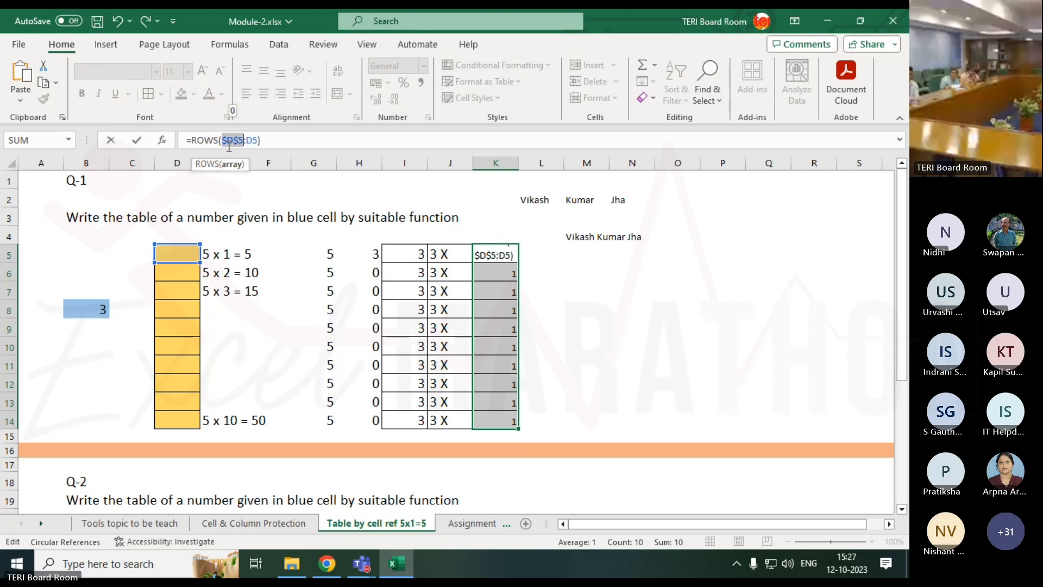
{"action": "key", "text": "Return"}
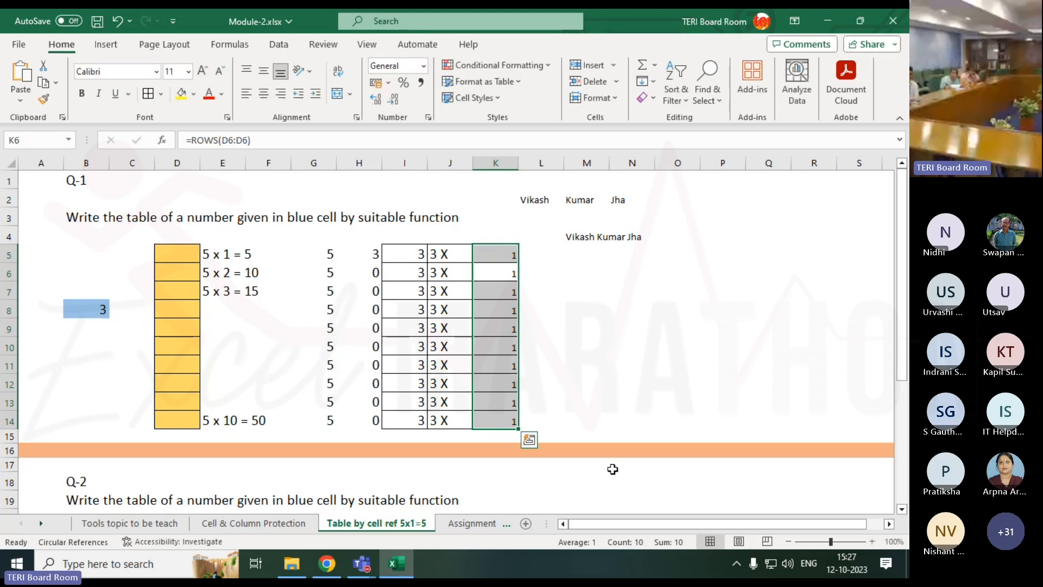
{"action": "left_click", "coordinate": [510, 257]}
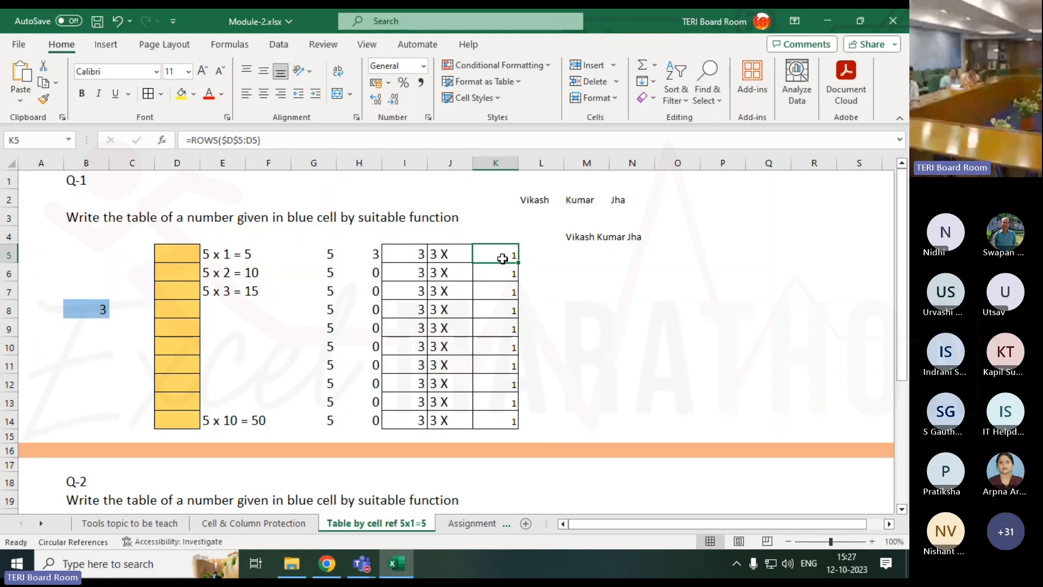
Check the K6–K10 formulas, then refill K5 down to K14 to count 1 through 10.
{"action": "double_click", "coordinate": [500, 271]}
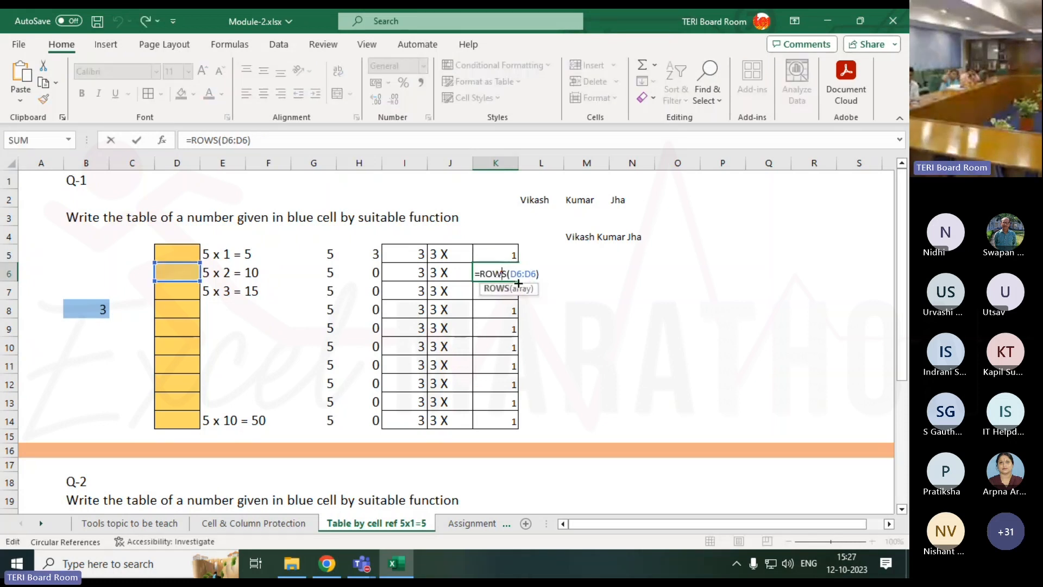
{"action": "key", "text": "Return"}
{"action": "key", "text": "F2"}
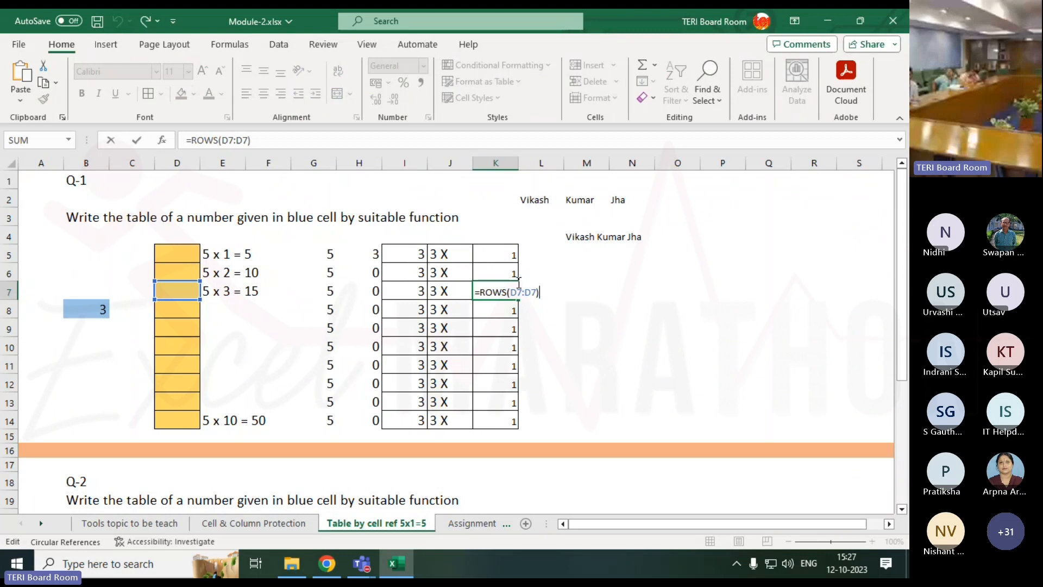
{"action": "key", "text": "Return"}
{"action": "key", "text": "F2"}
{"action": "key", "text": "Return"}
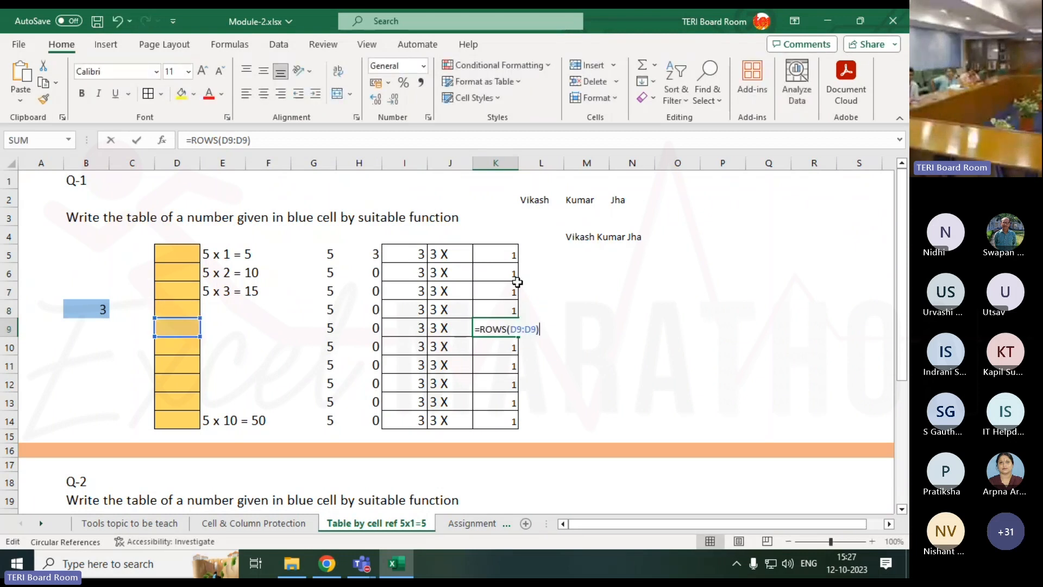
{"action": "key", "text": "F2"}
{"action": "key", "text": "Return"}
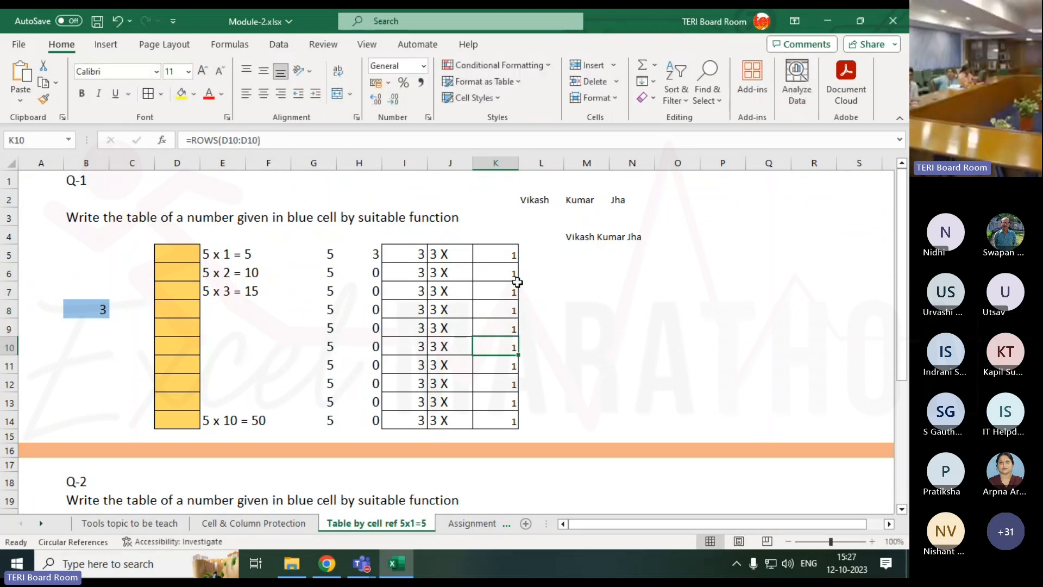
{"action": "left_click", "coordinate": [507, 259]}
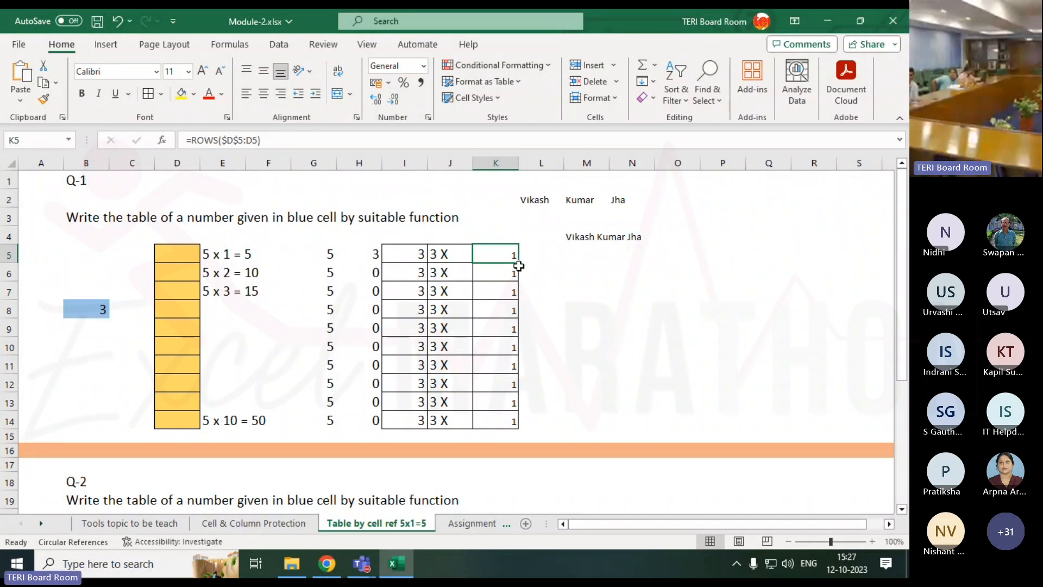
{"action": "left_click_drag", "start_coordinate": [518, 264], "coordinate": [497, 428]}
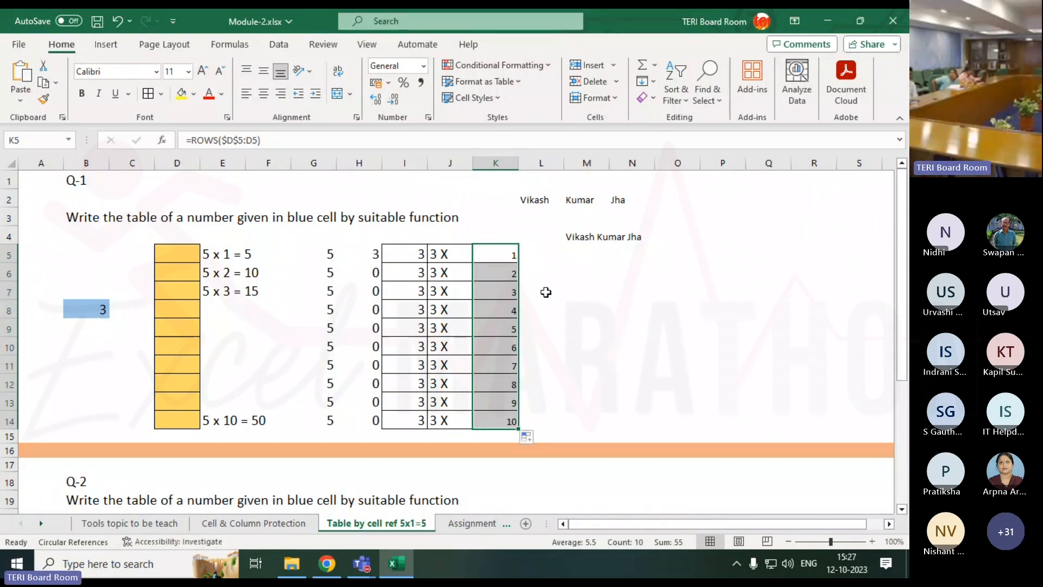
Use Format Painter to copy J5's bordered, 15-point formatting onto K5:L14, then begin a formula in L5.
{"action": "left_click", "coordinate": [443, 259]}
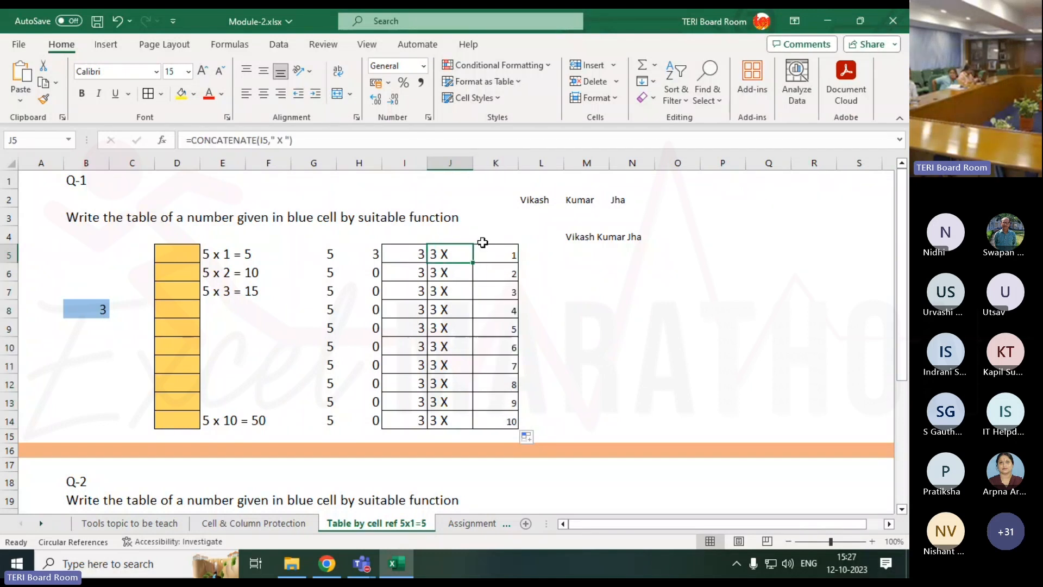
{"action": "left_click_drag", "start_coordinate": [536, 251], "coordinate": [526, 424]}
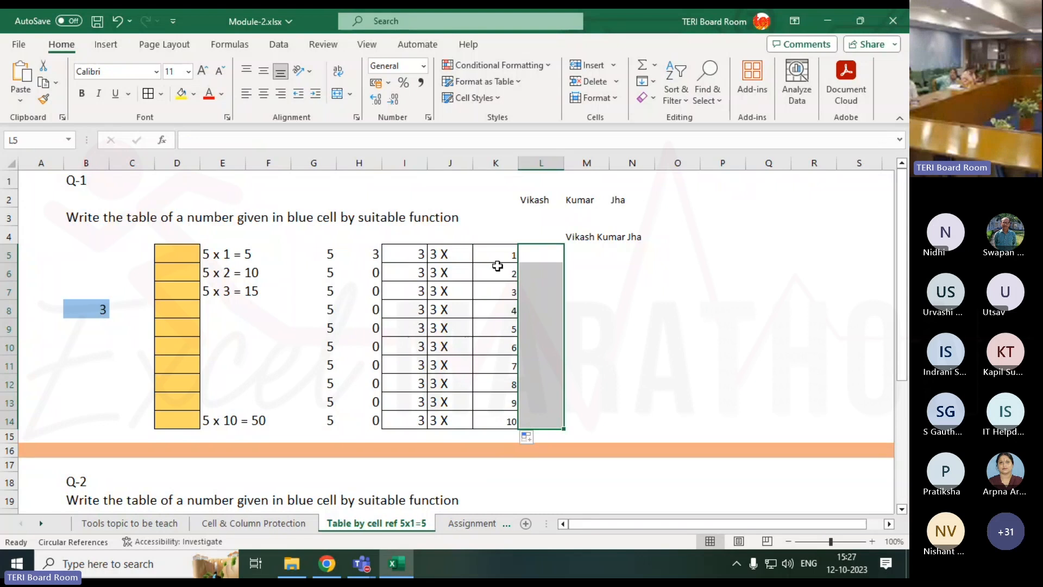
{"action": "left_click_drag", "start_coordinate": [497, 255], "coordinate": [500, 420]}
{"action": "left_click_drag", "start_coordinate": [540, 253], "coordinate": [526, 354]}
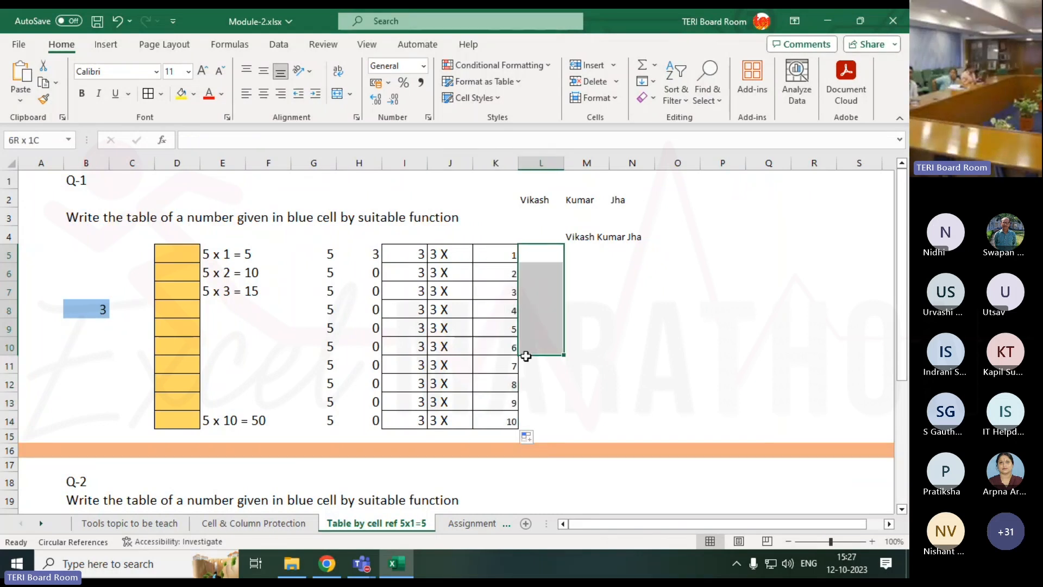
{"action": "left_click", "coordinate": [448, 255]}
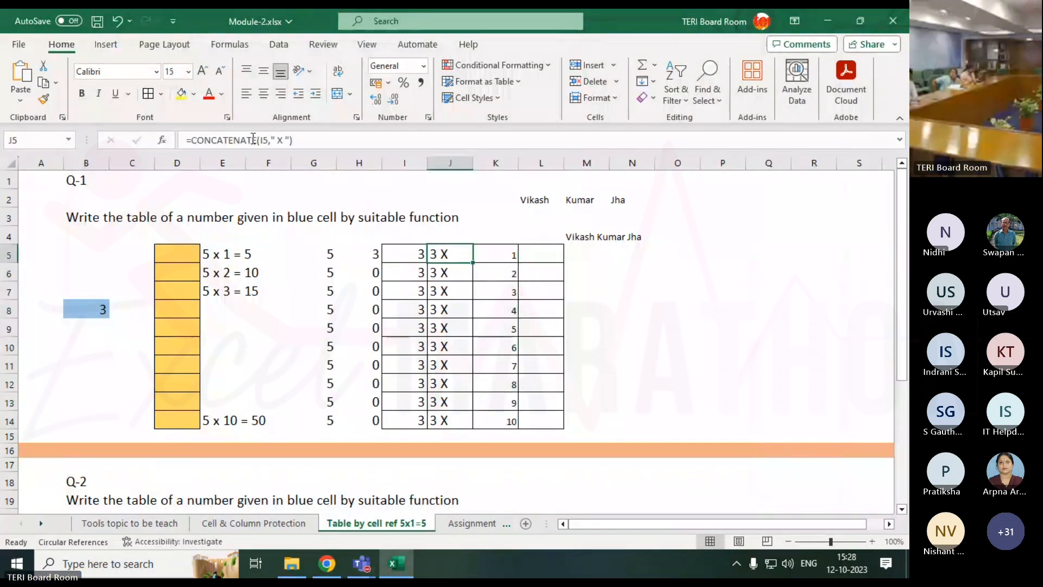
{"action": "left_click", "coordinate": [43, 100]}
{"action": "left_click_drag", "start_coordinate": [485, 252], "coordinate": [546, 415]}
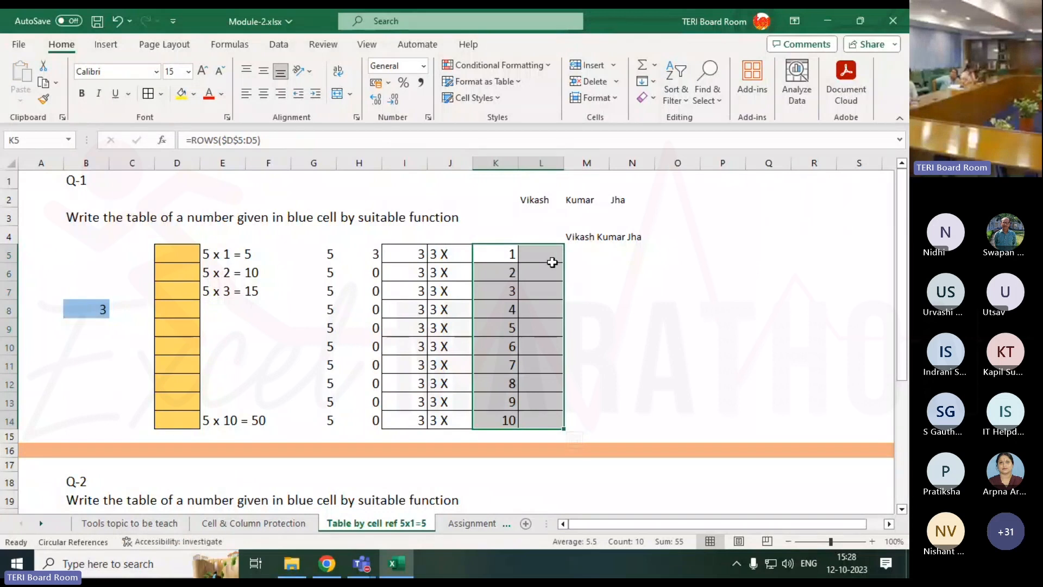
{"action": "left_click", "coordinate": [552, 261]}
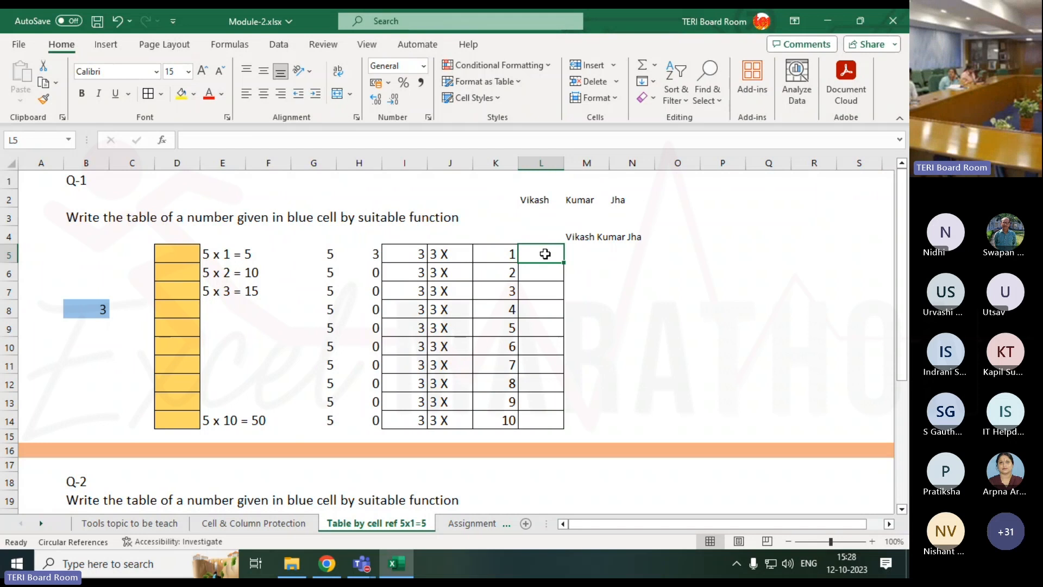
{"action": "type", "text": "="}
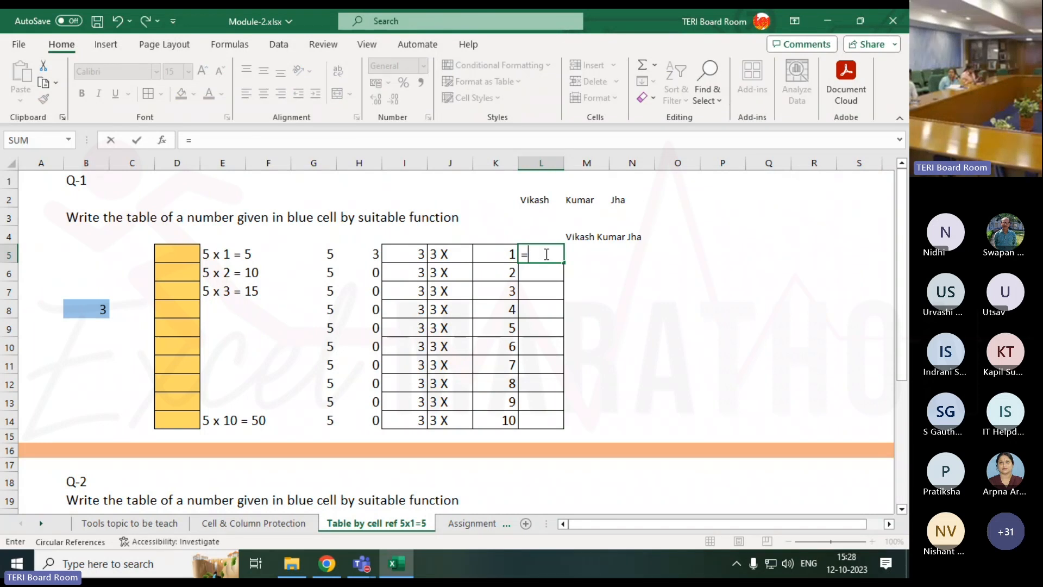
{"action": "type", "text": "con"}
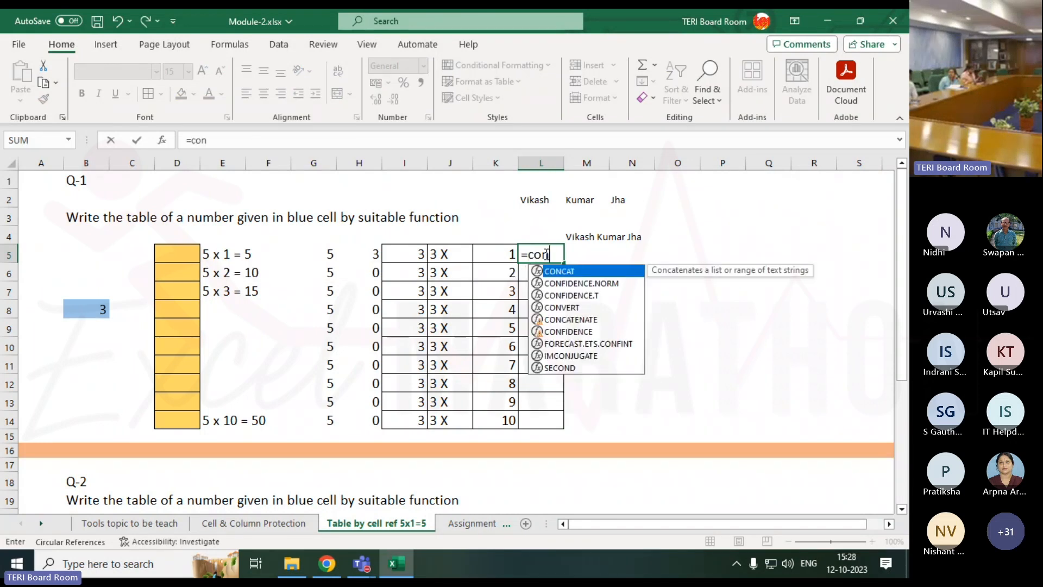
Enter =CONCATENATE(J5,K5,' = ') in L5 and fill it down to L14, giving '3 X 1 =' to '3 X 10 ='.
{"action": "key", "text": "Down"}
{"action": "key", "text": "Down"}
{"action": "key", "text": "Down"}
{"action": "key", "text": "Down"}
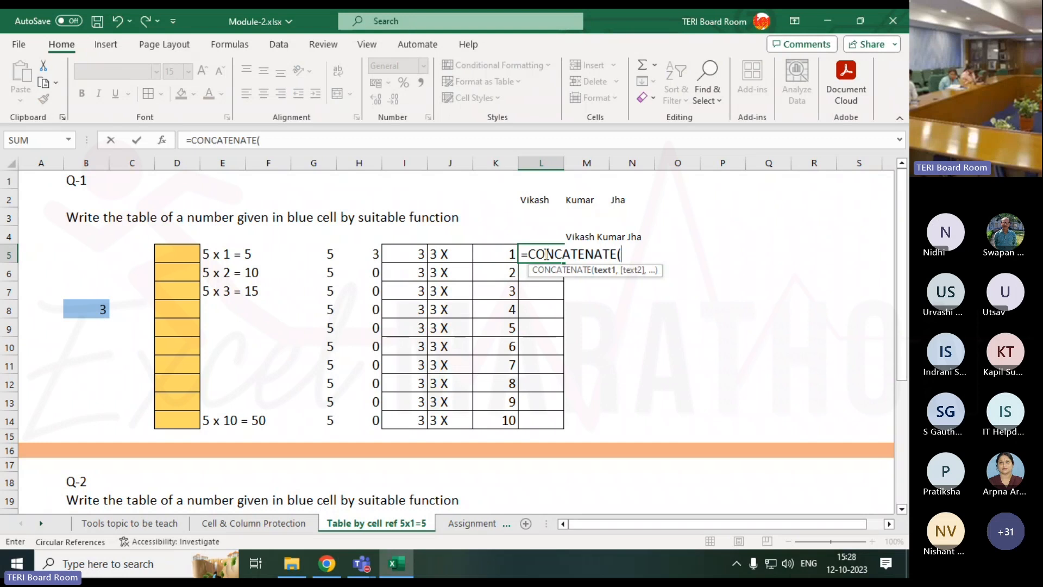
{"action": "left_click", "coordinate": [445, 253]}
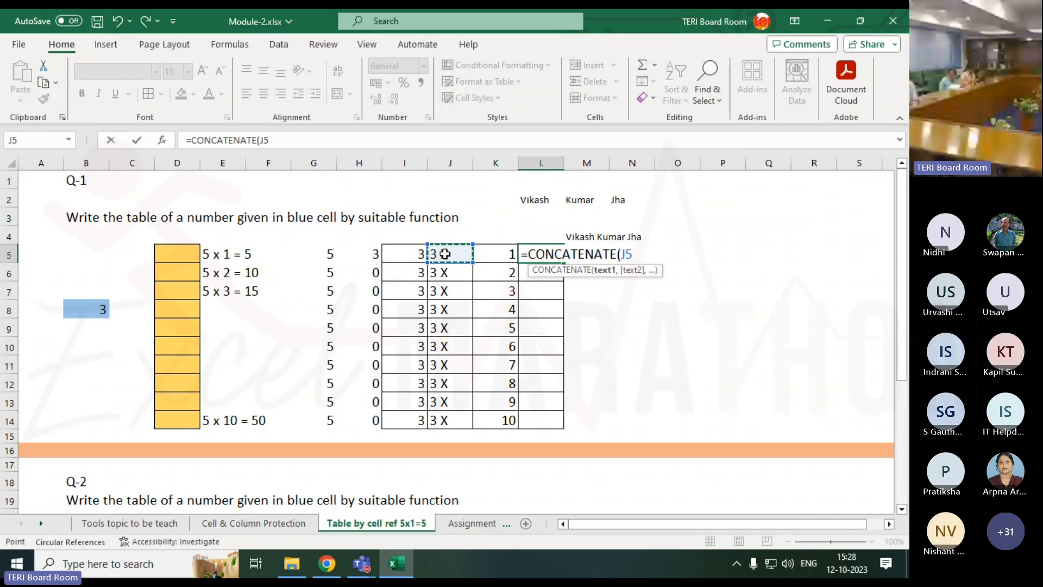
{"action": "type", "text": ","}
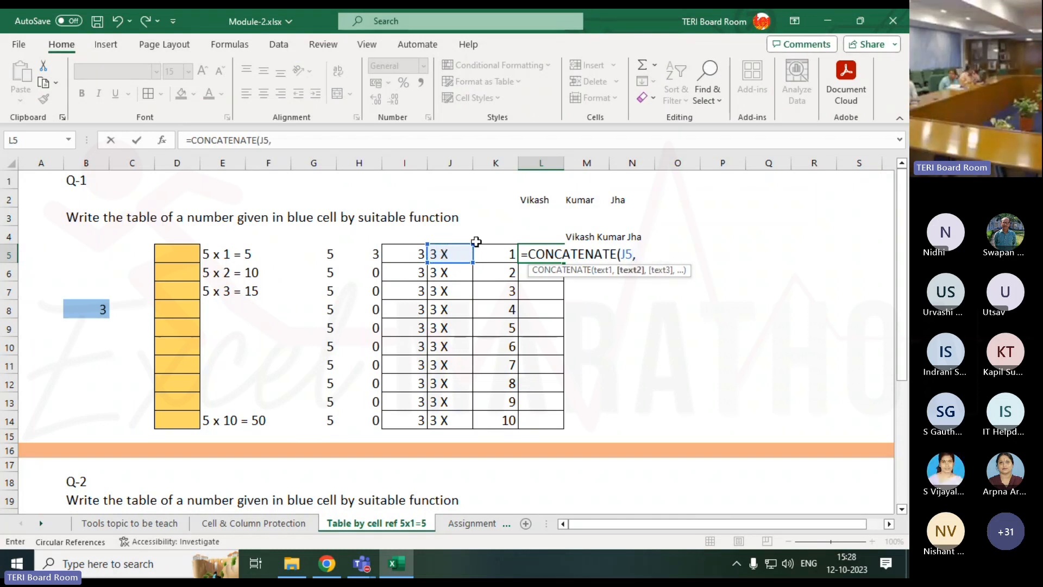
{"action": "left_click", "coordinate": [514, 254]}
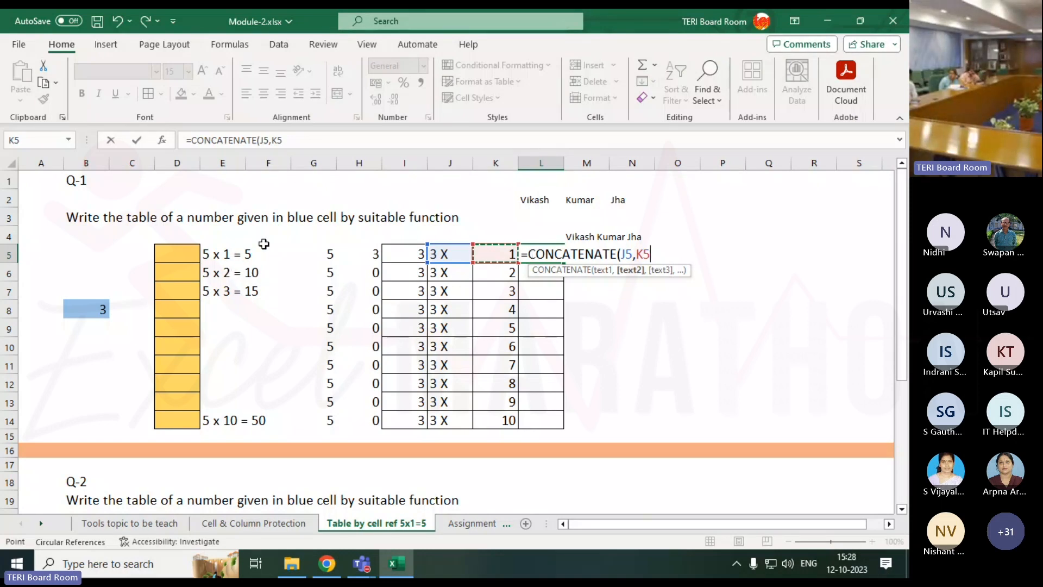
{"action": "type", "text": ","}
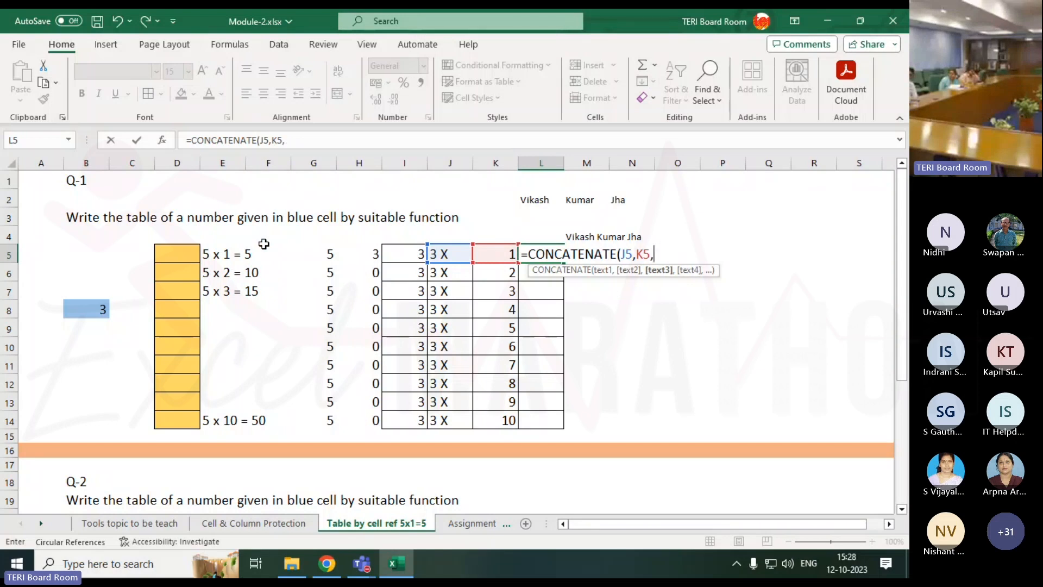
{"action": "type", "text": "\" = "}
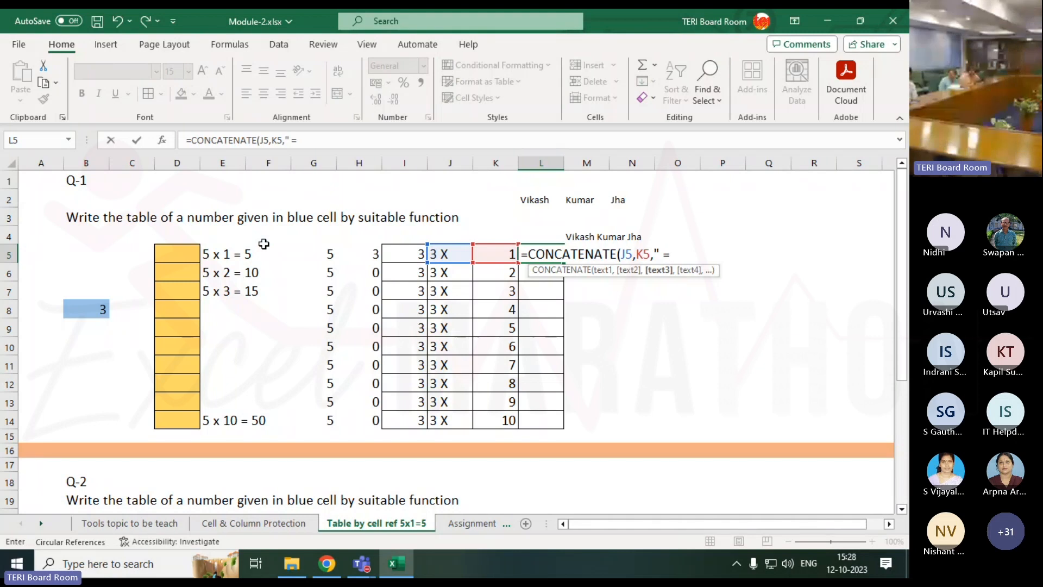
{"action": "type", "text": "\")"}
{"action": "key", "text": "Return"}
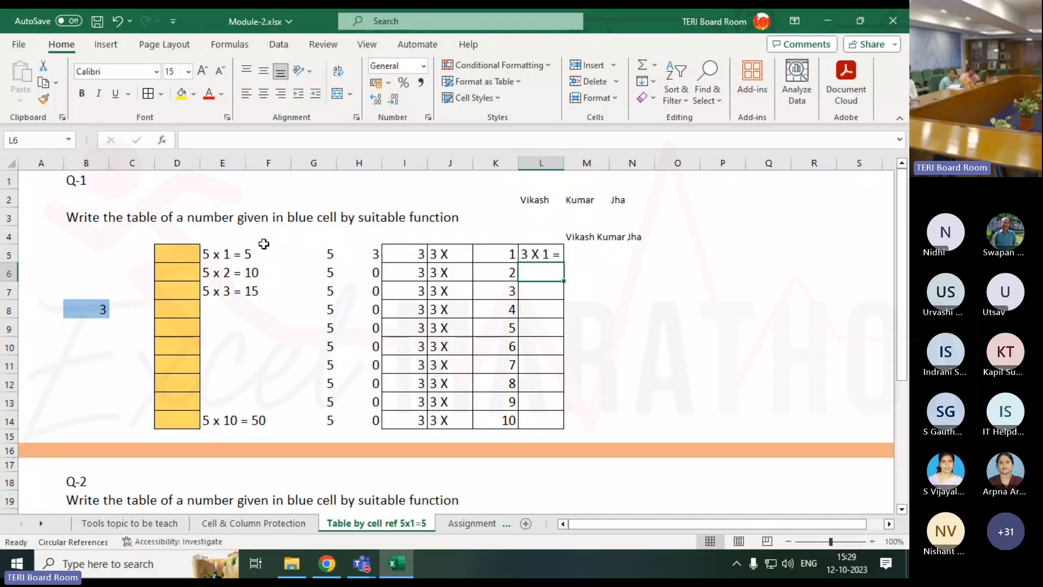
{"action": "left_click", "coordinate": [552, 258]}
{"action": "left_click_drag", "start_coordinate": [564, 263], "coordinate": [556, 424]}
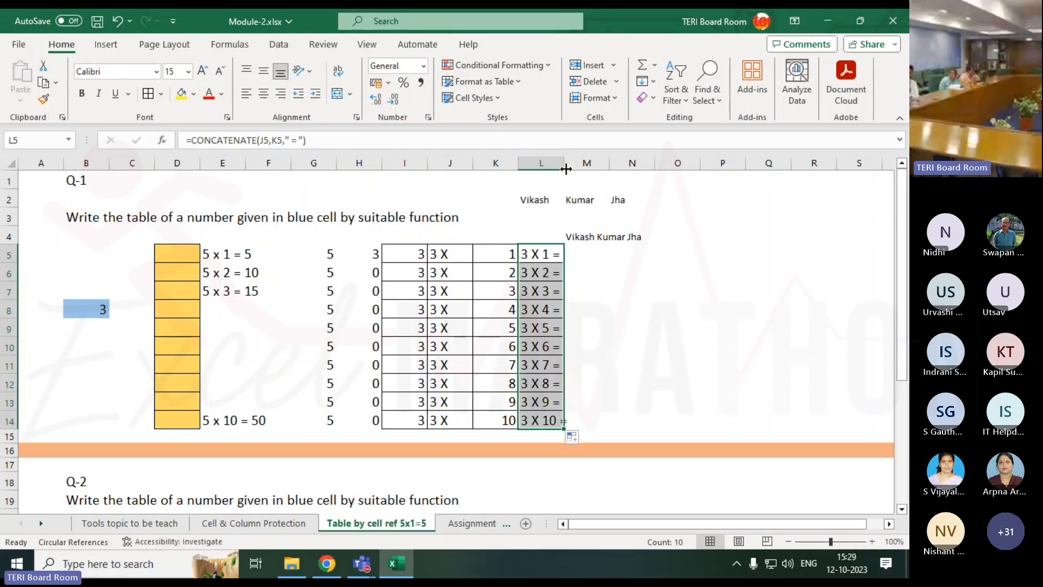
Autofit column L to the labels and enter 10 in blue cell B8.
{"action": "double_click", "coordinate": [565, 169]}
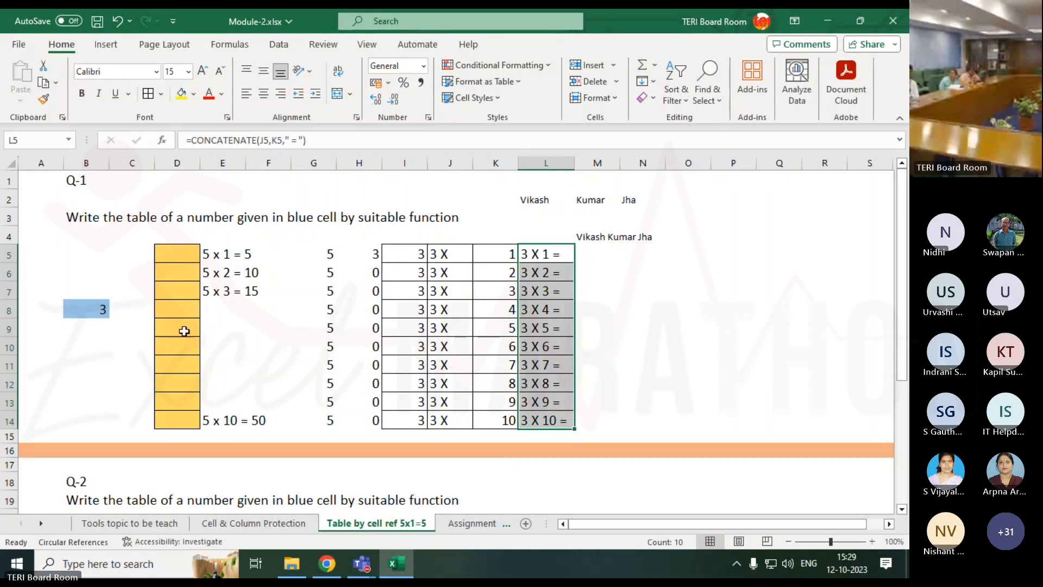
{"action": "left_click", "coordinate": [93, 312]}
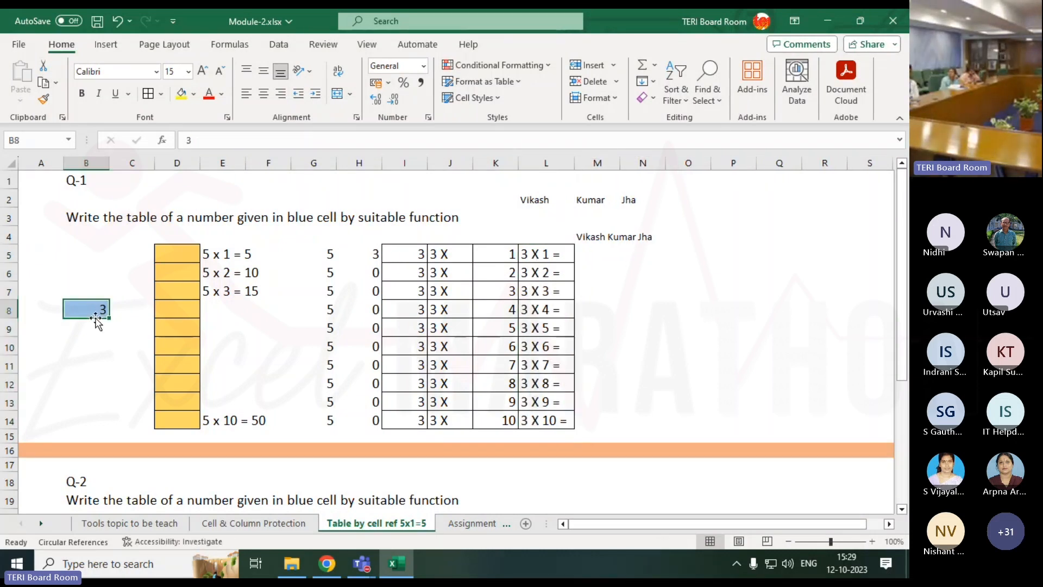
{"action": "type", "text": "10"}
{"action": "key", "text": "Return"}
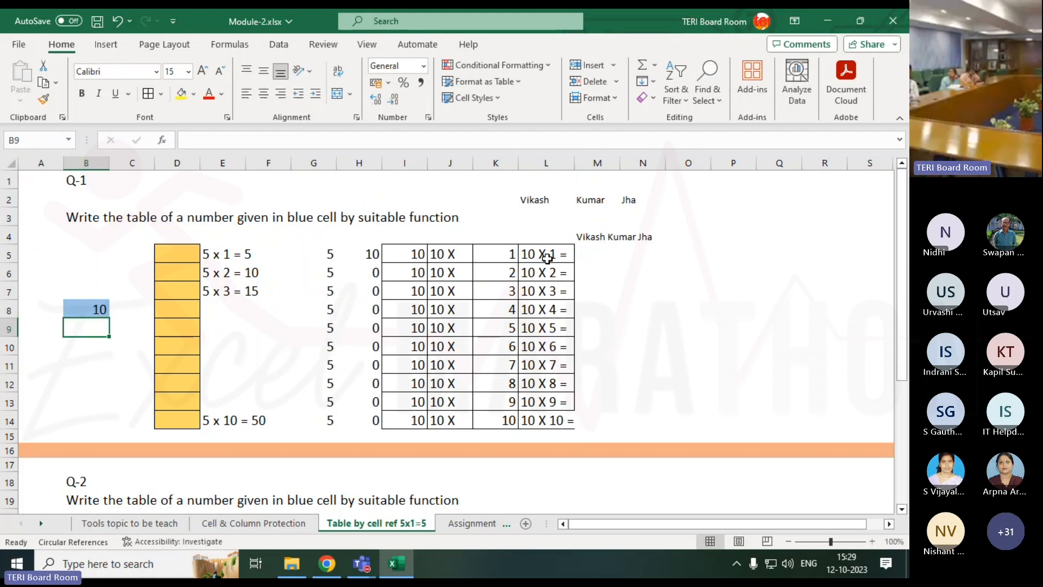
Change B8 to 2 so the labels read '2 X 1 =' through '2 X 10 ='.
{"action": "left_click", "coordinate": [252, 260]}
{"action": "left_click", "coordinate": [255, 272]}
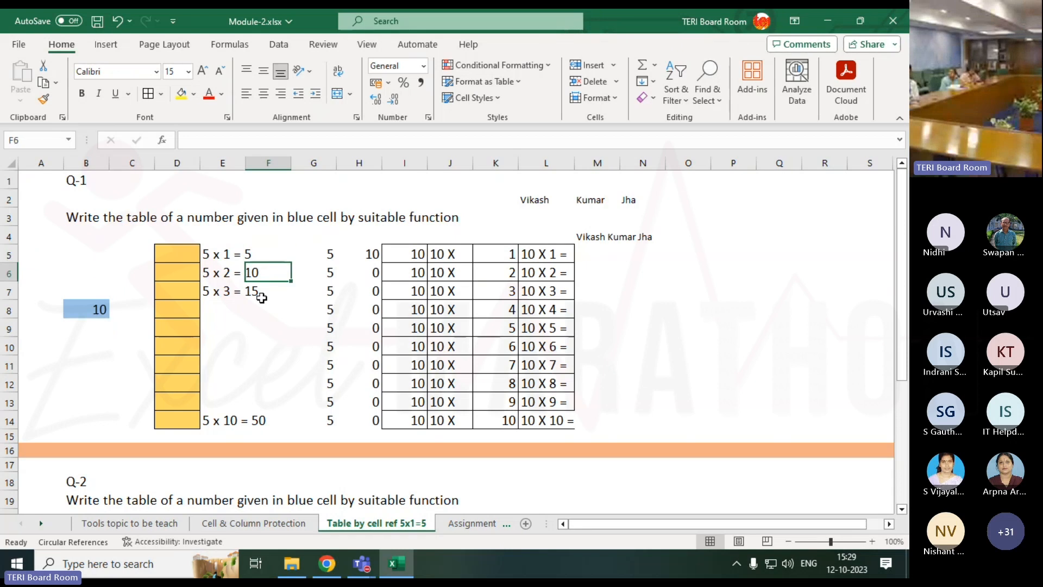
{"action": "left_click", "coordinate": [99, 308]}
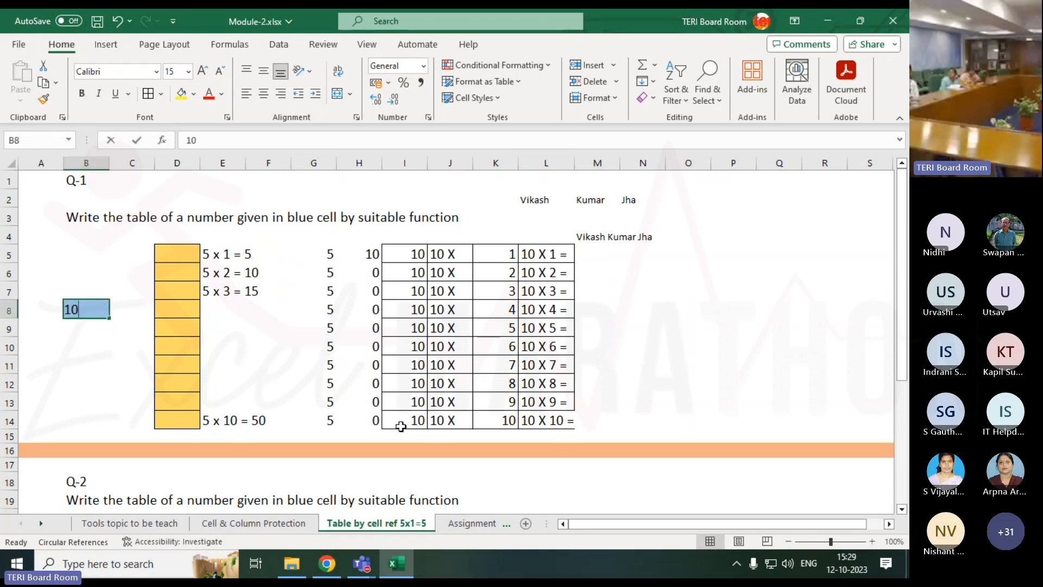
{"action": "type", "text": "2"}
{"action": "key", "text": "Return"}
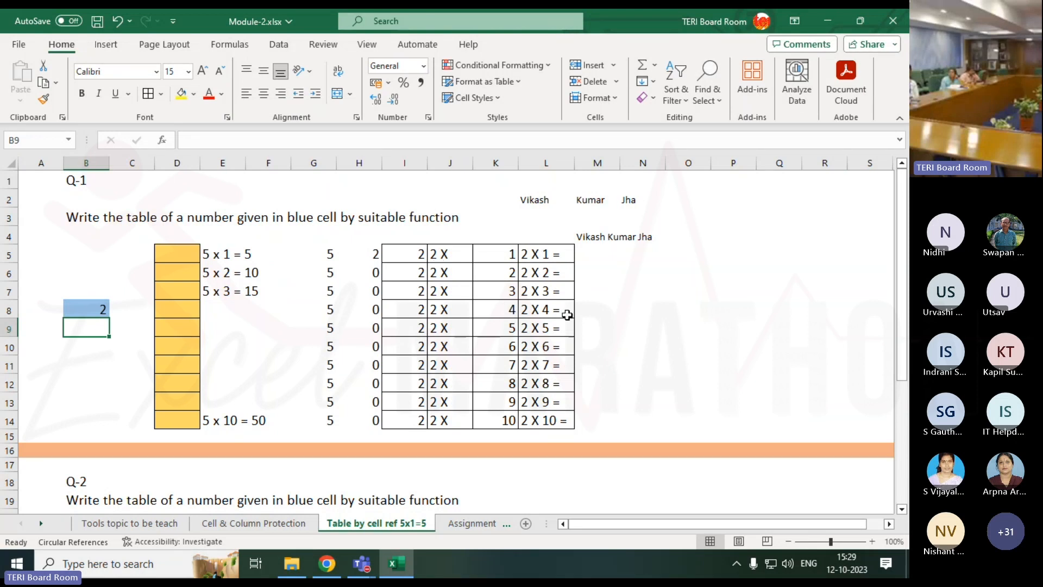
{"action": "left_click", "coordinate": [556, 249]}
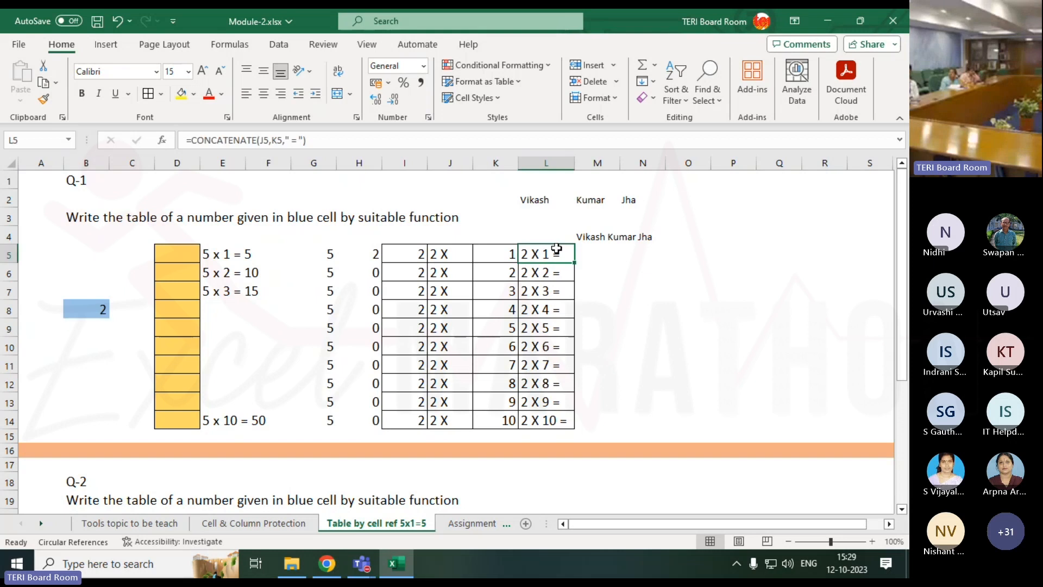
Paint L5's bordered formatting onto M5:O13.
{"action": "left_click", "coordinate": [604, 251]}
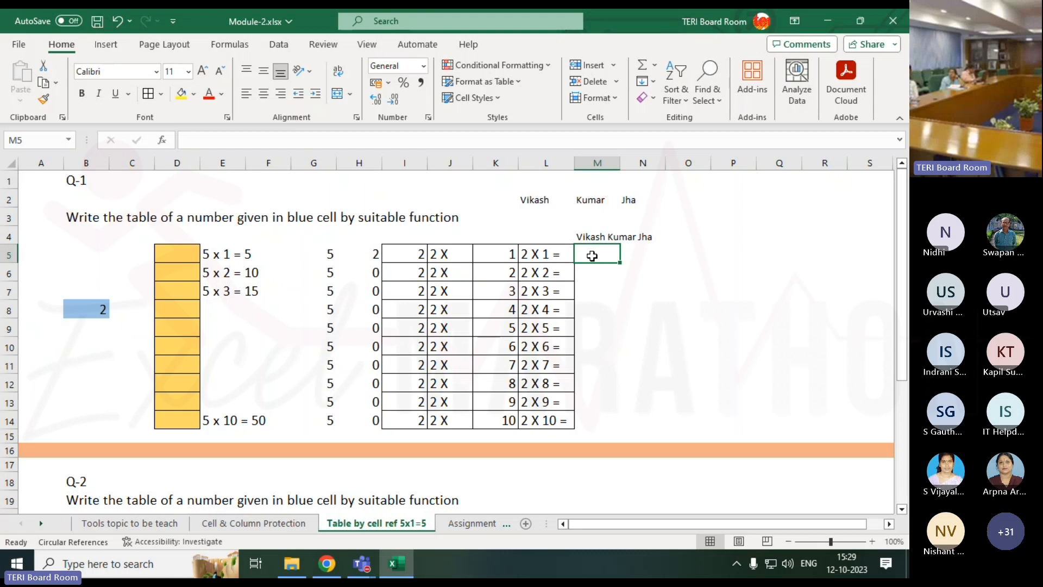
{"action": "key", "text": "Left"}
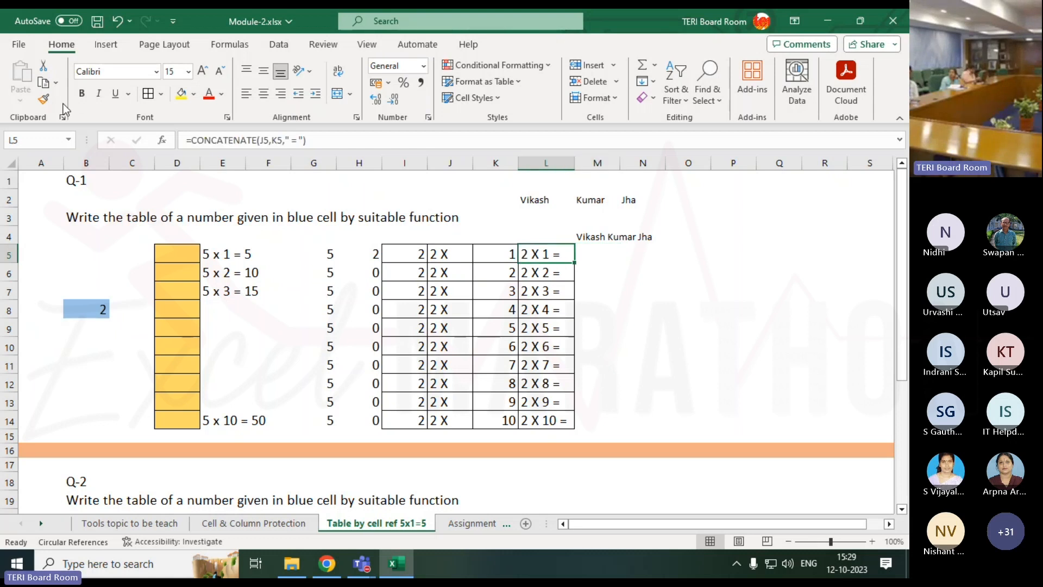
{"action": "left_click", "coordinate": [43, 99]}
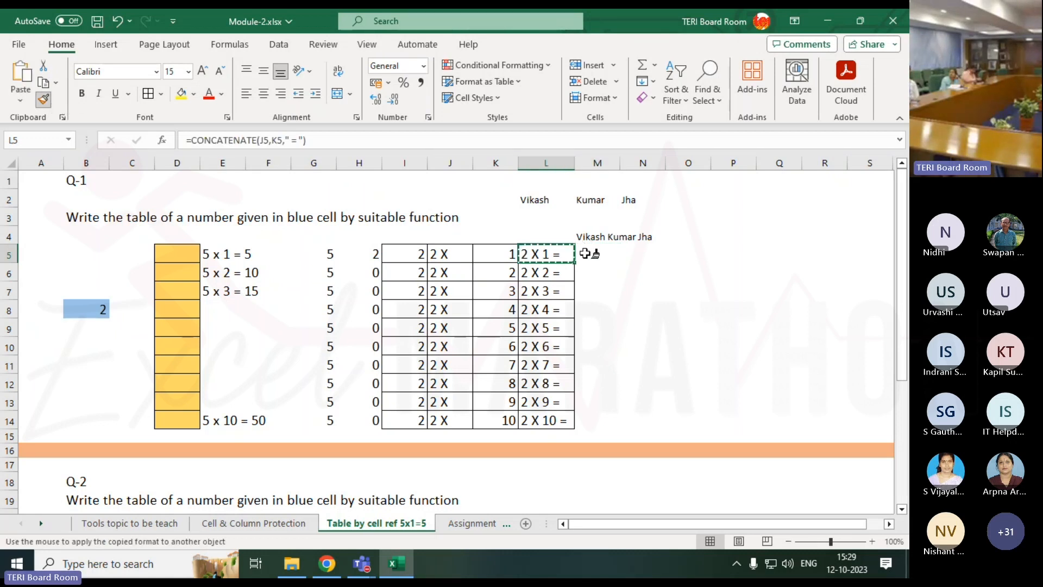
{"action": "mouse_move", "coordinate": [589, 254]}
{"action": "left_mouse_down"}
{"action": "mouse_move", "coordinate": [612, 418]}
{"action": "mouse_move", "coordinate": [677, 405]}
{"action": "left_mouse_up"}
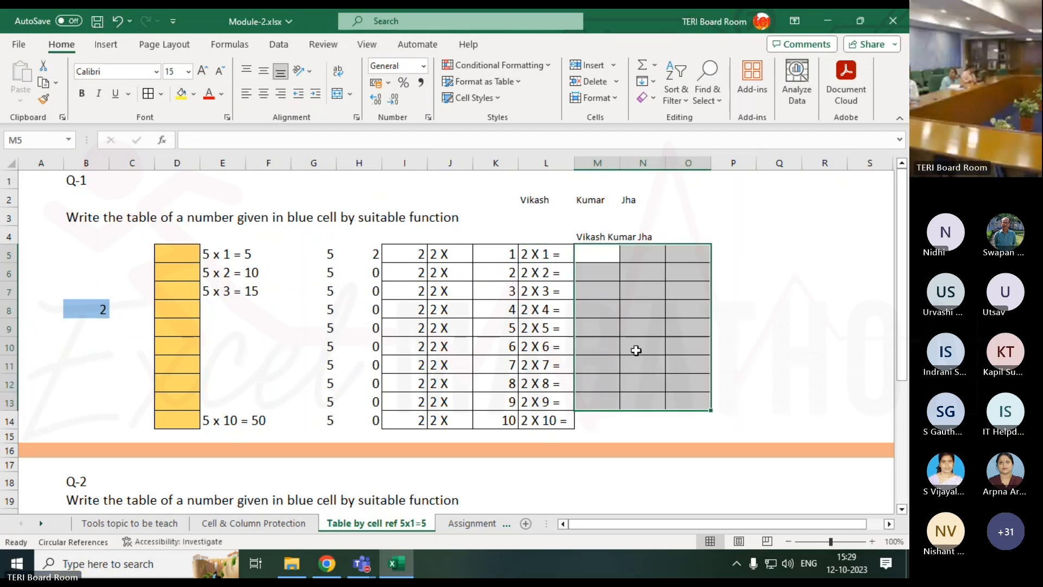
Review the formulas in I5 and the ROWS formula in K5.
{"action": "left_click", "coordinate": [416, 255]}
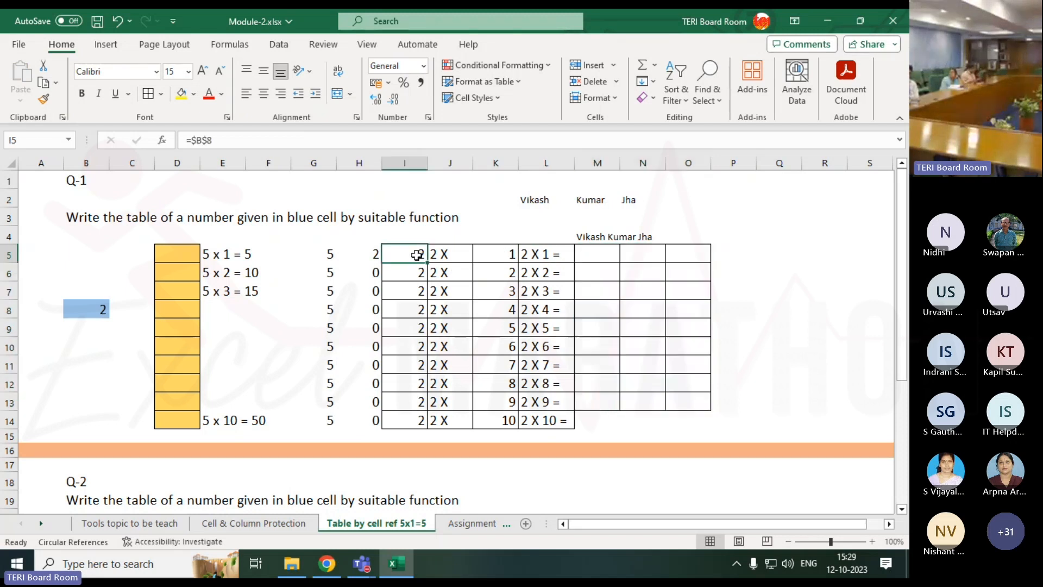
{"action": "left_click", "coordinate": [483, 253]}
{"action": "left_click", "coordinate": [588, 254]}
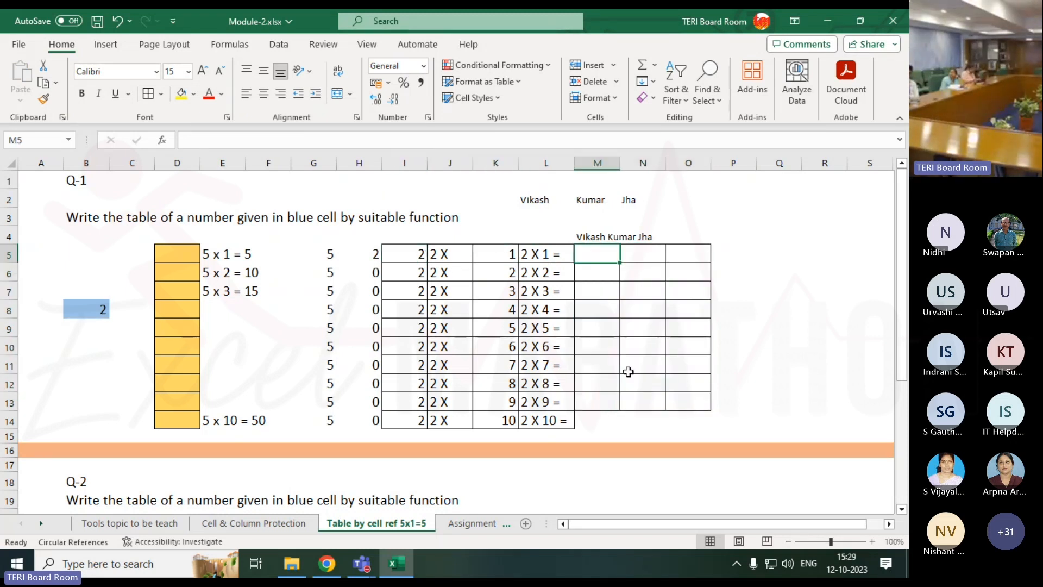
Enter =I5*K5 in M5 and fill it down to M14, giving products 2 through 20.
{"action": "type", "text": "="}
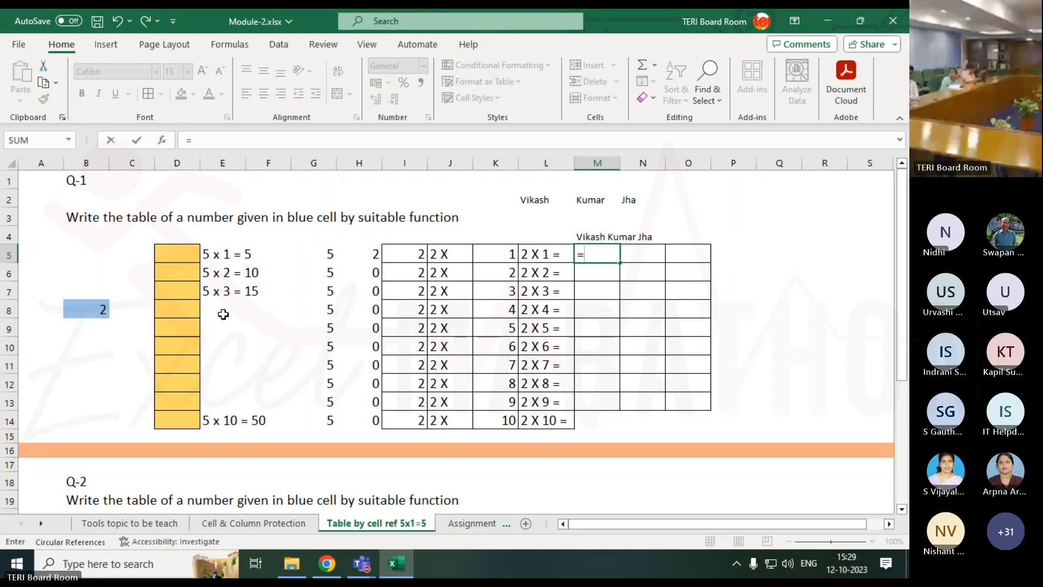
{"action": "left_click", "coordinate": [397, 253]}
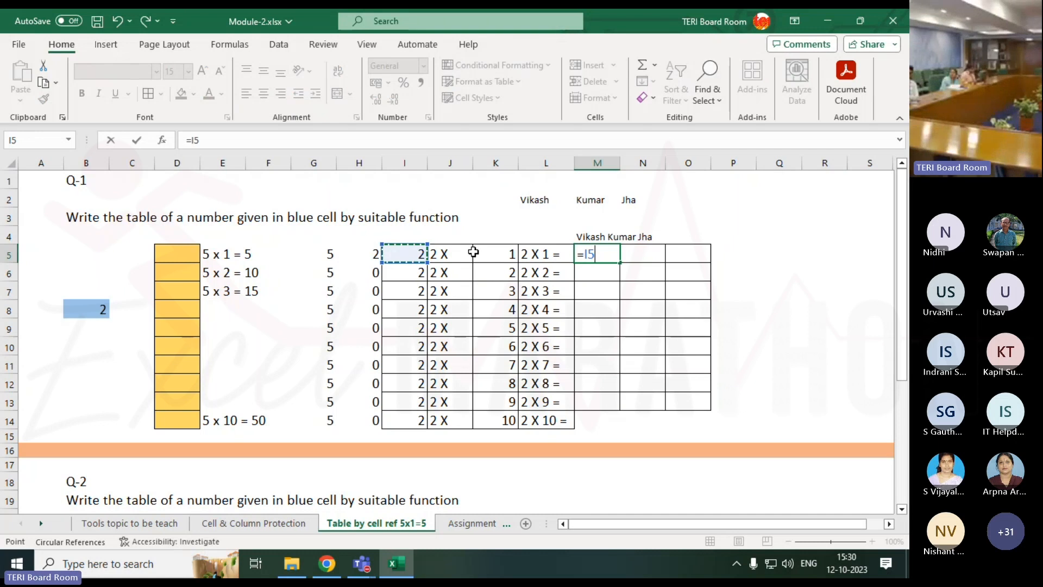
{"action": "type", "text": "*"}
{"action": "left_click", "coordinate": [497, 251]}
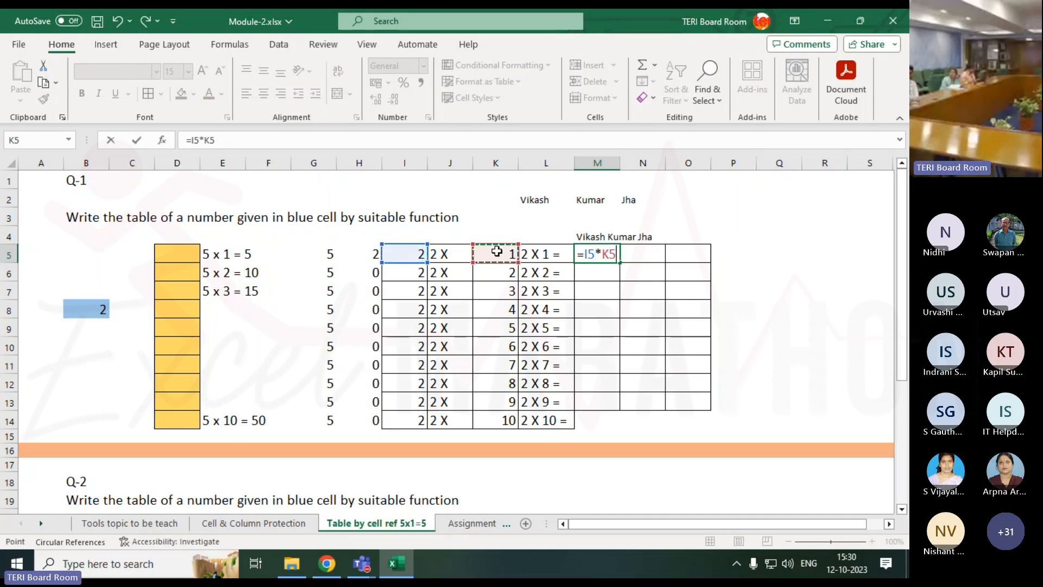
{"action": "key", "text": "Return"}
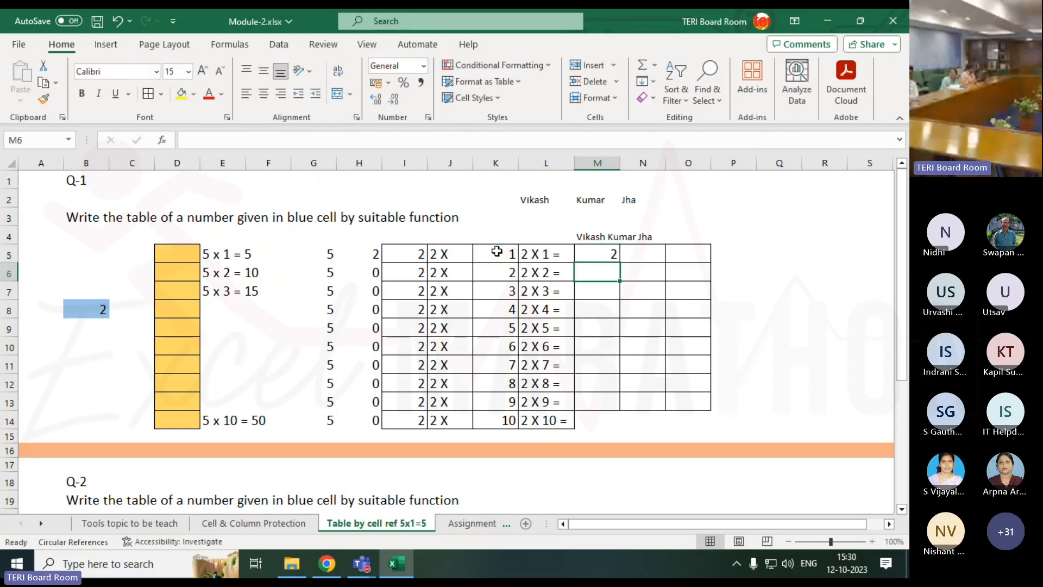
{"action": "left_click", "coordinate": [614, 255]}
{"action": "left_click_drag", "start_coordinate": [620, 263], "coordinate": [620, 430]}
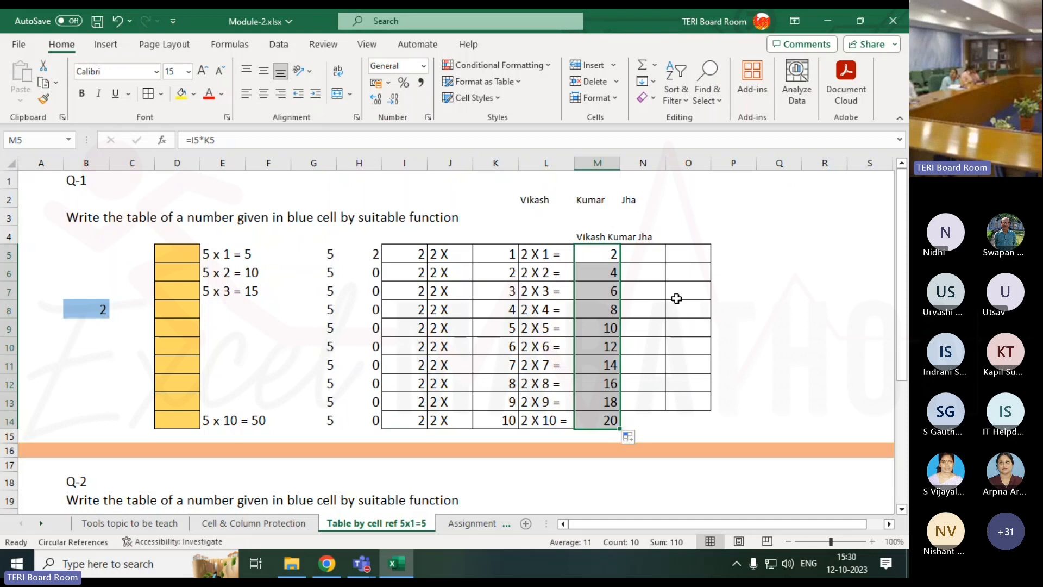
{"action": "left_click", "coordinate": [653, 253]}
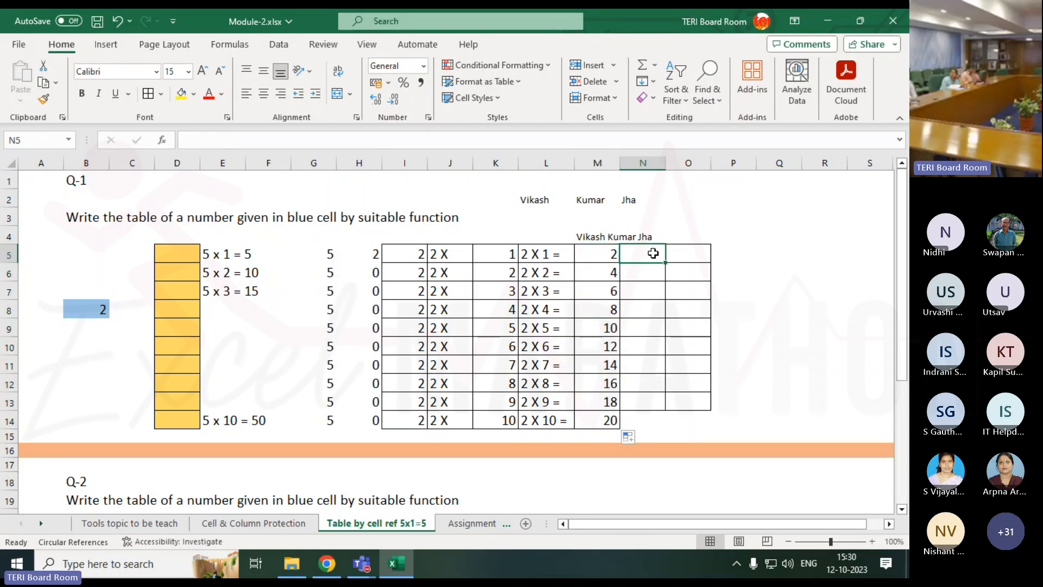
Enter =CONCATENATE(L5,M5) in N5 to join the label and product.
{"action": "type", "text": "="}
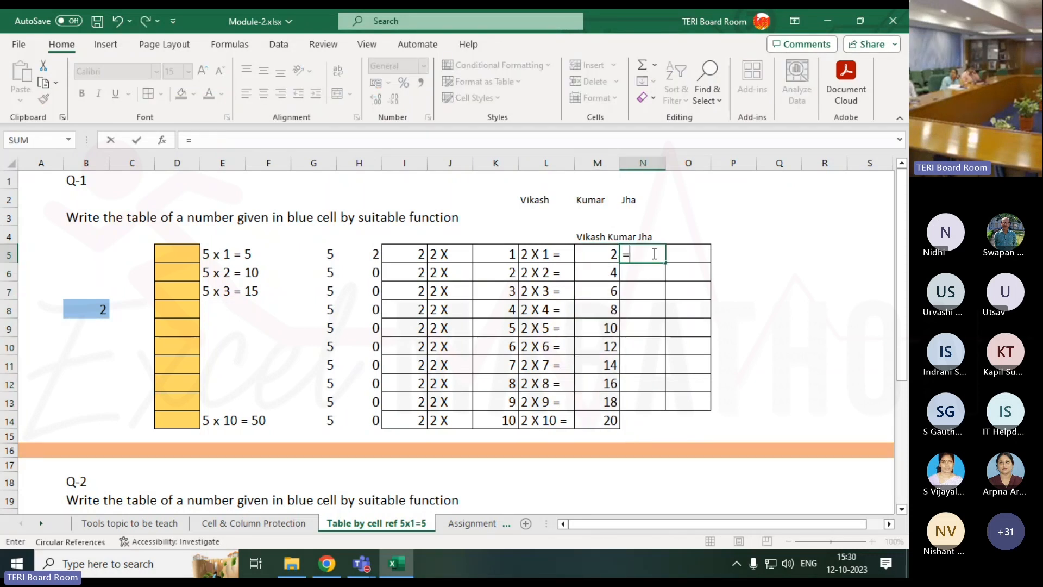
{"action": "type", "text": "con"}
{"action": "key", "text": "Down"}
{"action": "key", "text": "Down"}
{"action": "key", "text": "Down"}
{"action": "key", "text": "Down"}
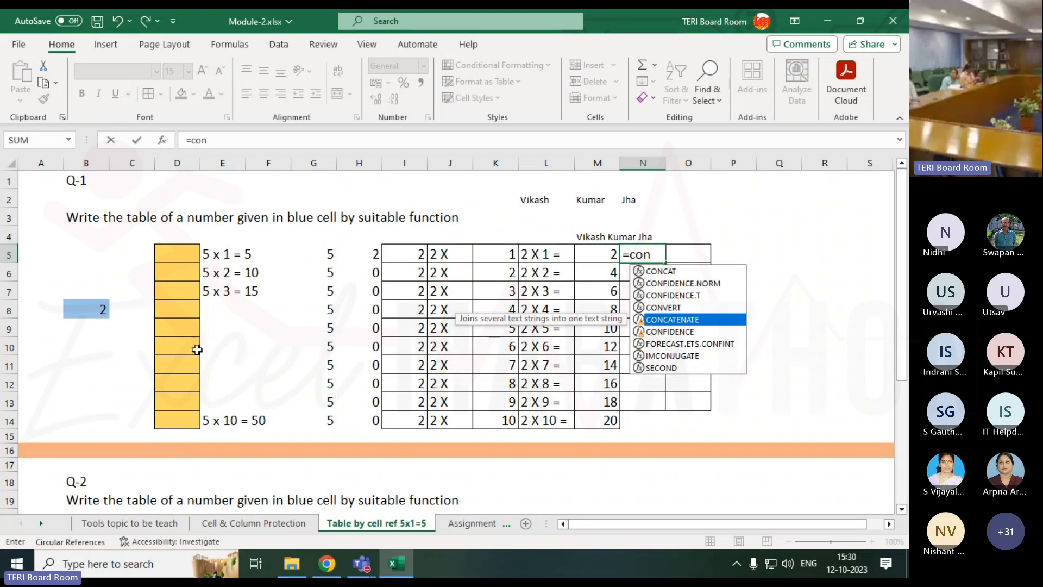
{"action": "key", "text": "Tab"}
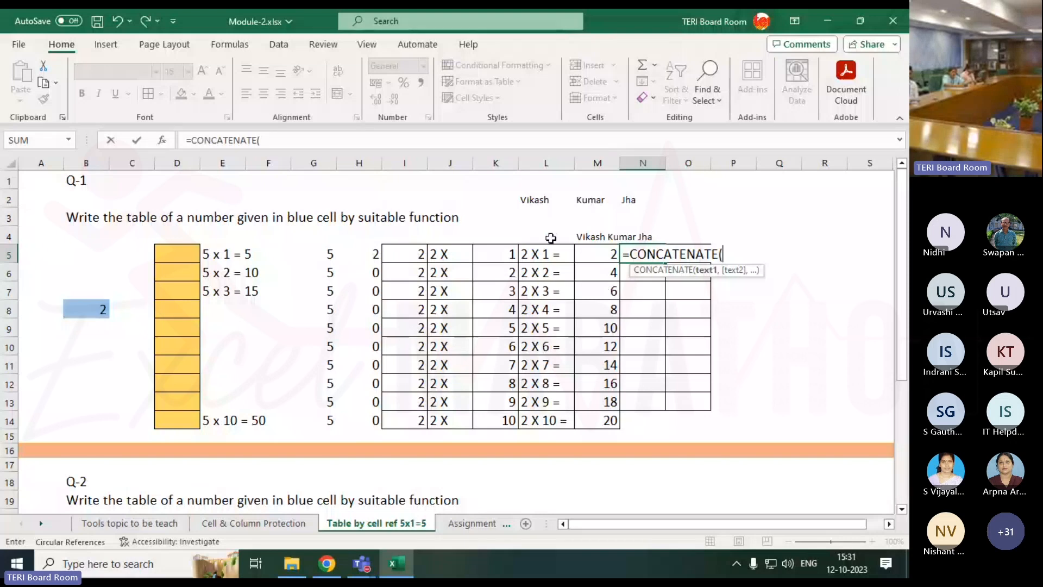
{"action": "left_click", "coordinate": [548, 257]}
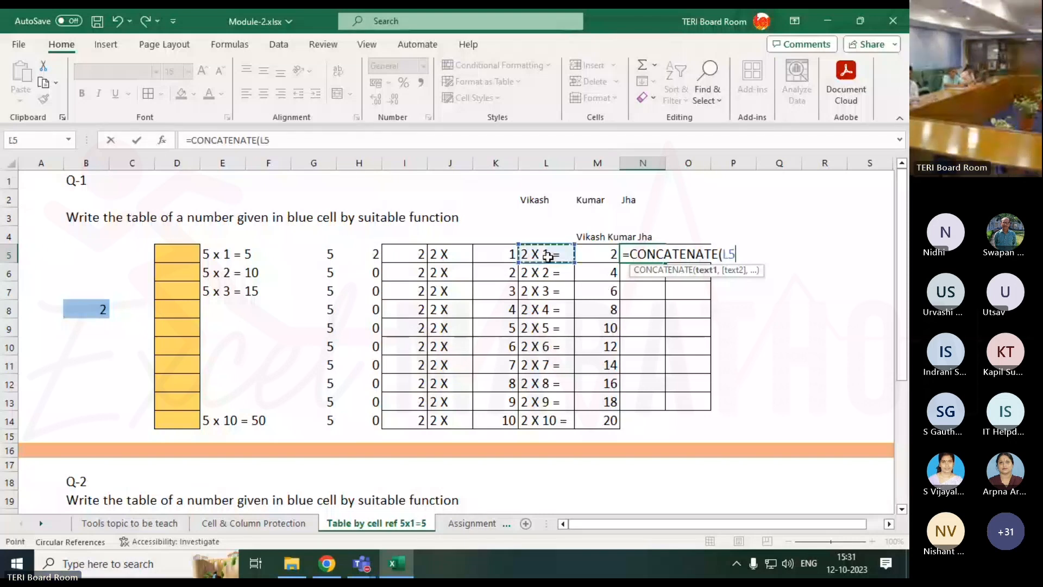
{"action": "type", "text": ","}
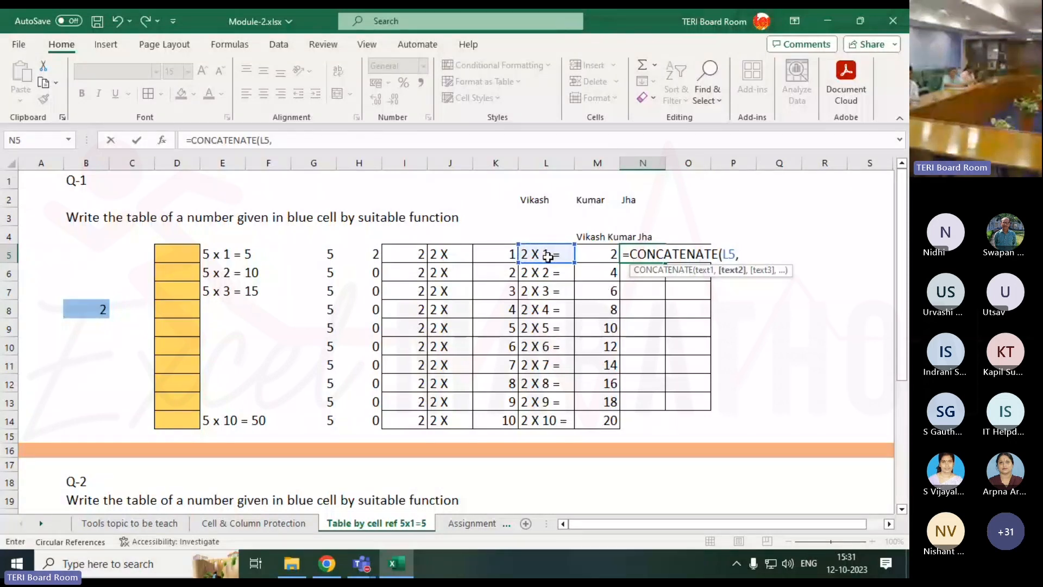
{"action": "left_click", "coordinate": [582, 250]}
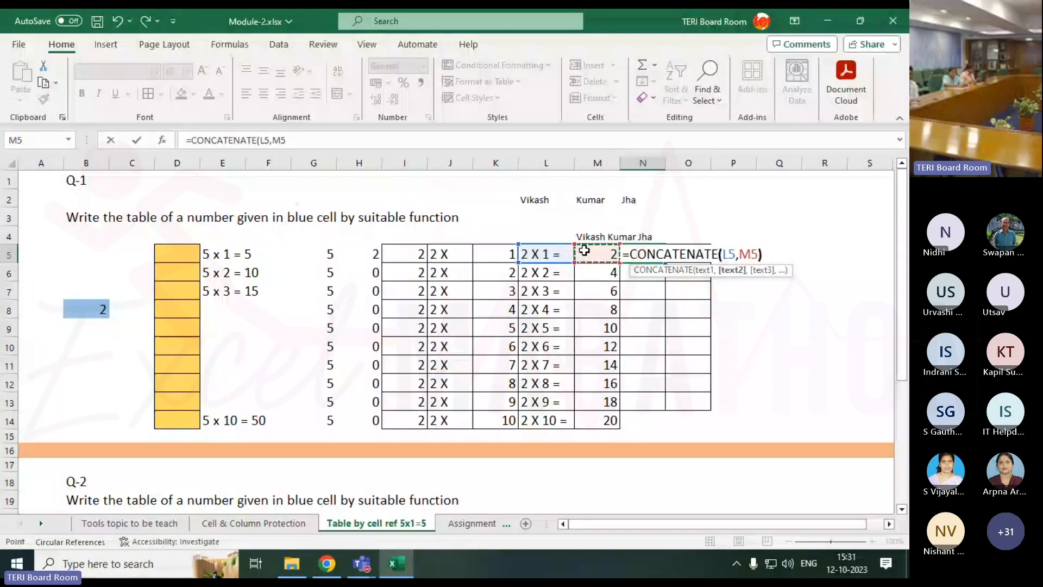
{"action": "type", "text": ")"}
{"action": "key", "text": "Return"}
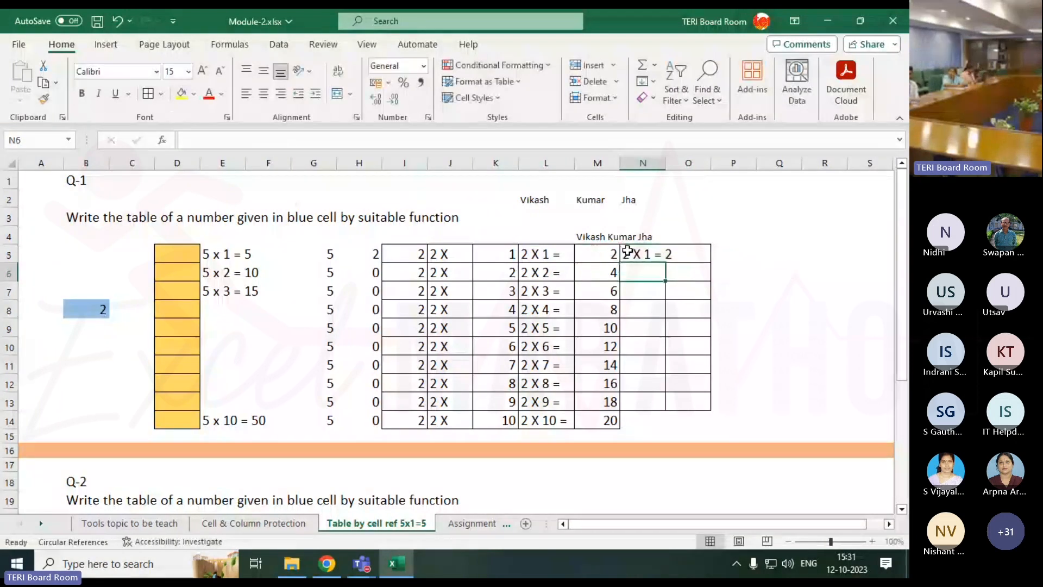
Fill N5's formula down to N14 and autofit column N to show '2 X 1 = 2' to '2 X 10 = 20'.
{"action": "left_click", "coordinate": [655, 251]}
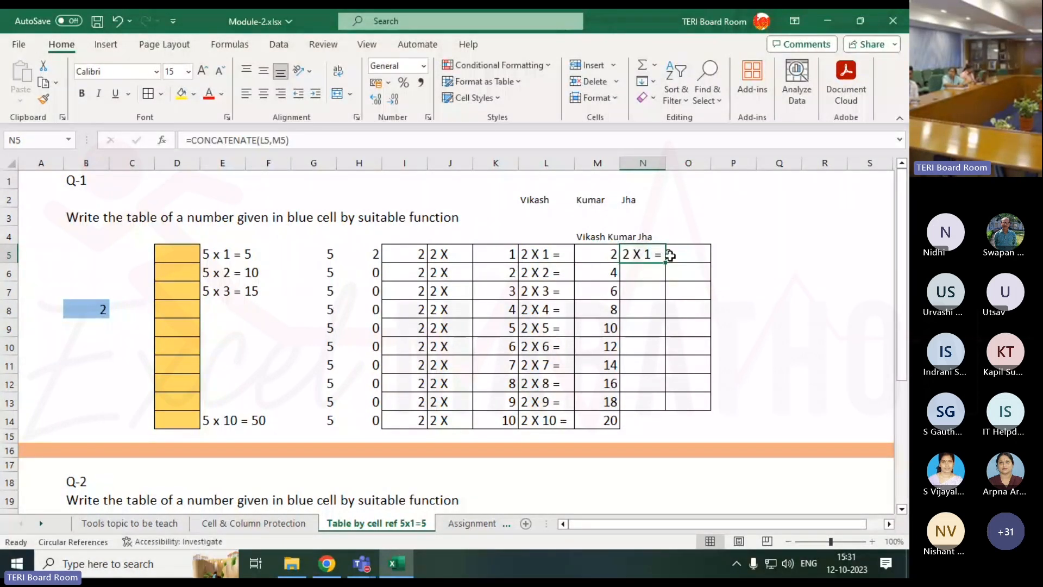
{"action": "double_click", "coordinate": [667, 265]}
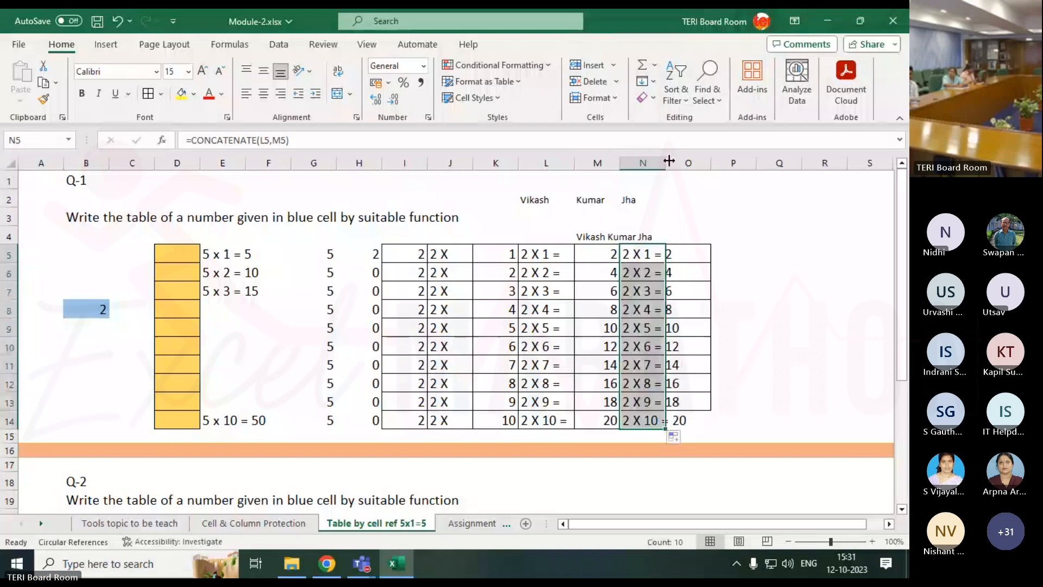
{"action": "double_click", "coordinate": [666, 163]}
{"action": "left_click", "coordinate": [804, 291]}
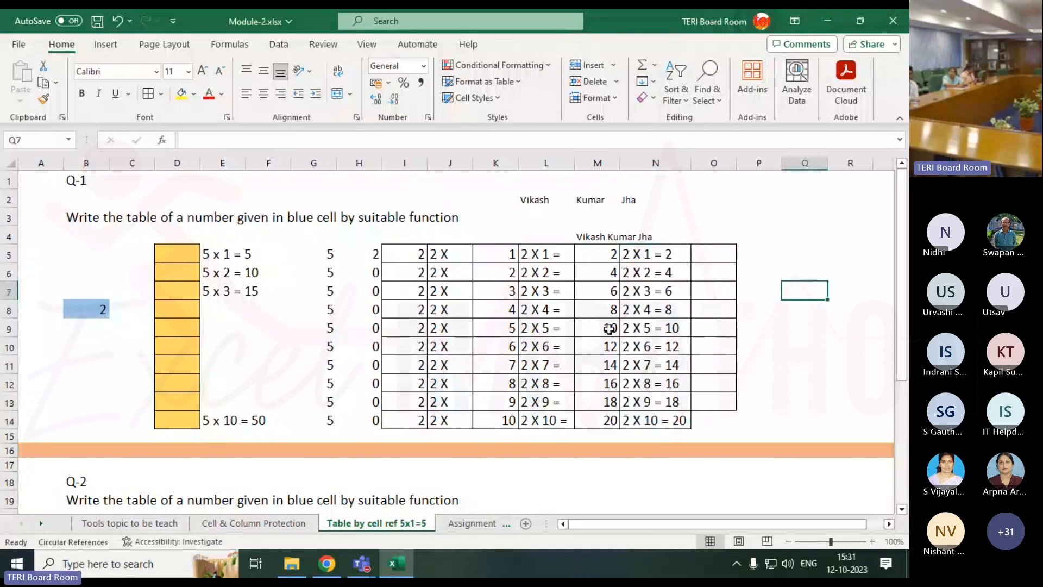
{"action": "left_click_drag", "start_coordinate": [402, 261], "coordinate": [657, 422]}
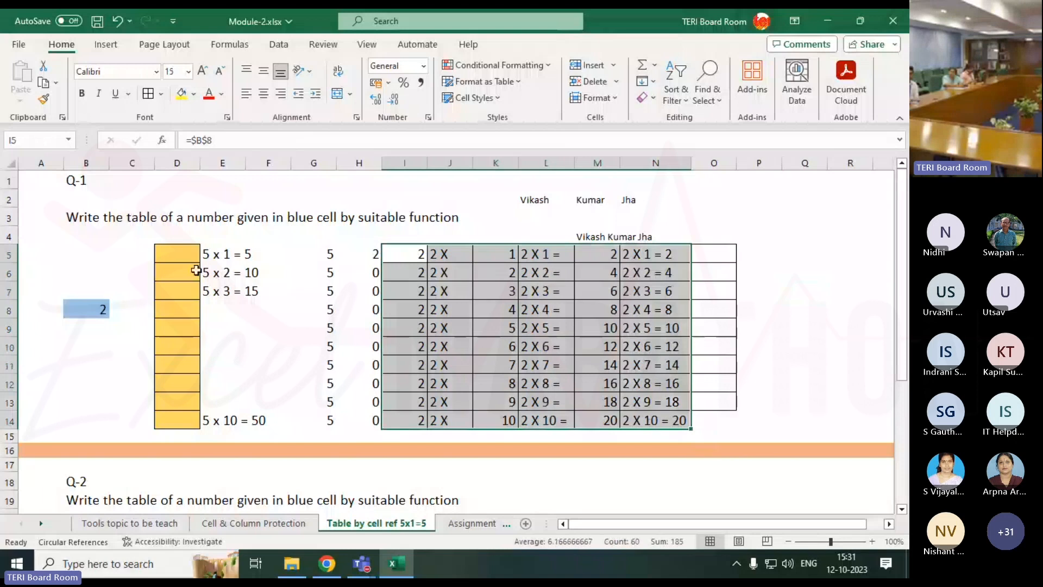
{"action": "left_click", "coordinate": [177, 253]}
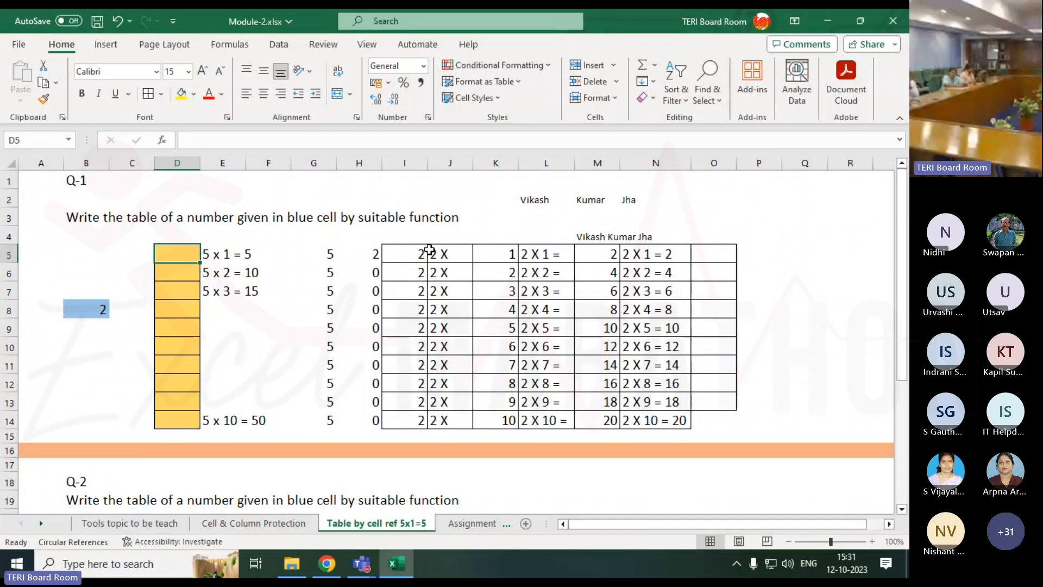
{"action": "left_click", "coordinate": [646, 265]}
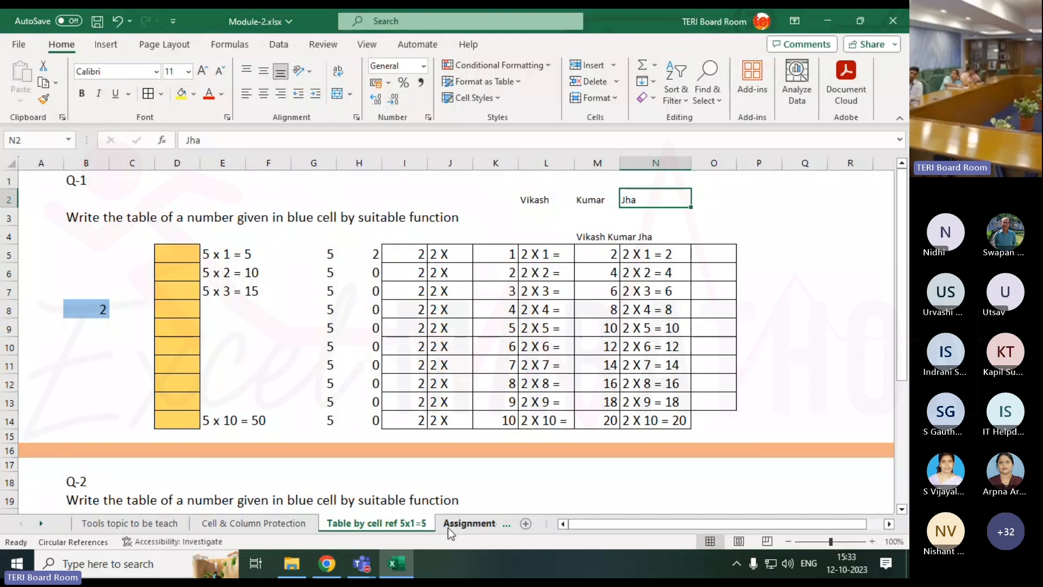
{"action": "left_click", "coordinate": [176, 252]}
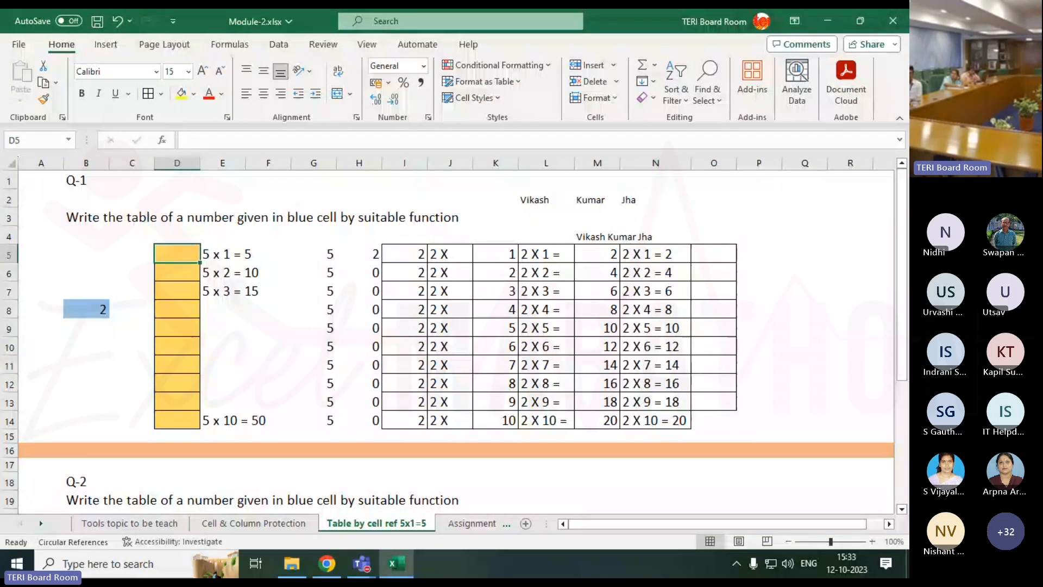
Start D5's formula as =CONCATENATE($B$8,' X ', with B8 made absolute.
{"action": "type", "text": "="}
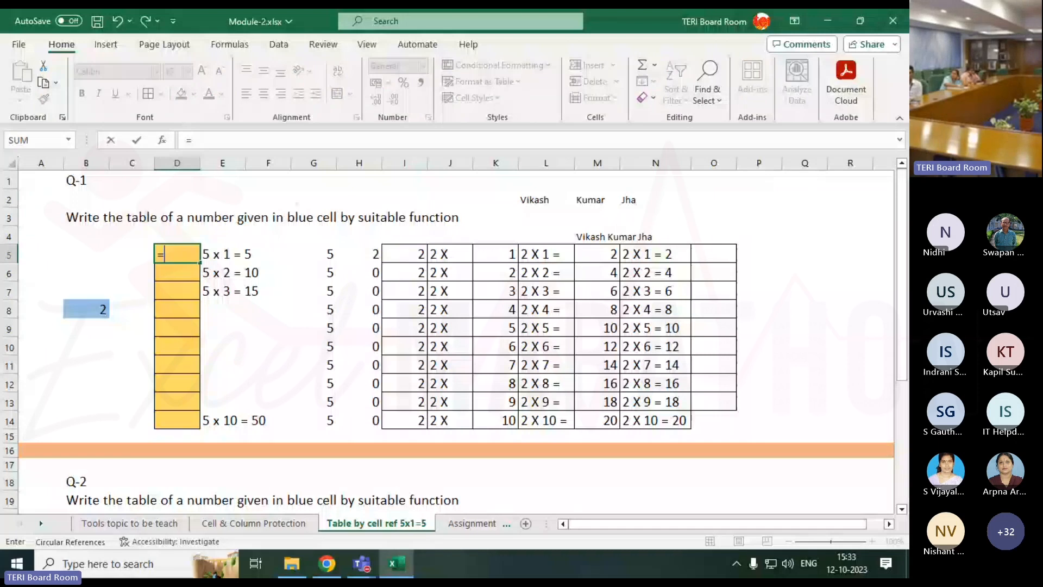
{"action": "type", "text": "con"}
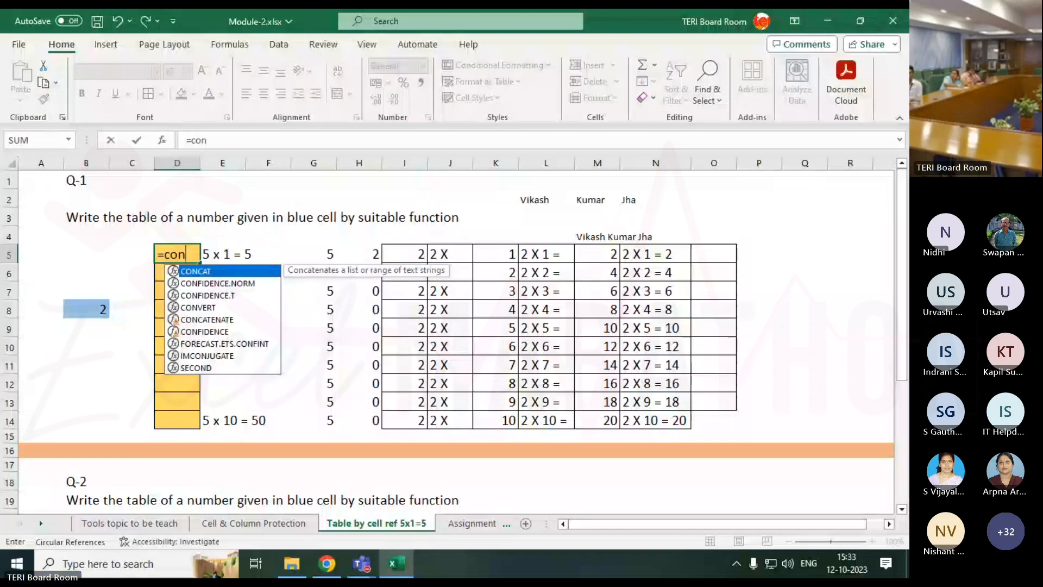
{"action": "key", "text": "Down"}
{"action": "key", "text": "Down"}
{"action": "key", "text": "Down"}
{"action": "key", "text": "Down"}
{"action": "key", "text": "Tab"}
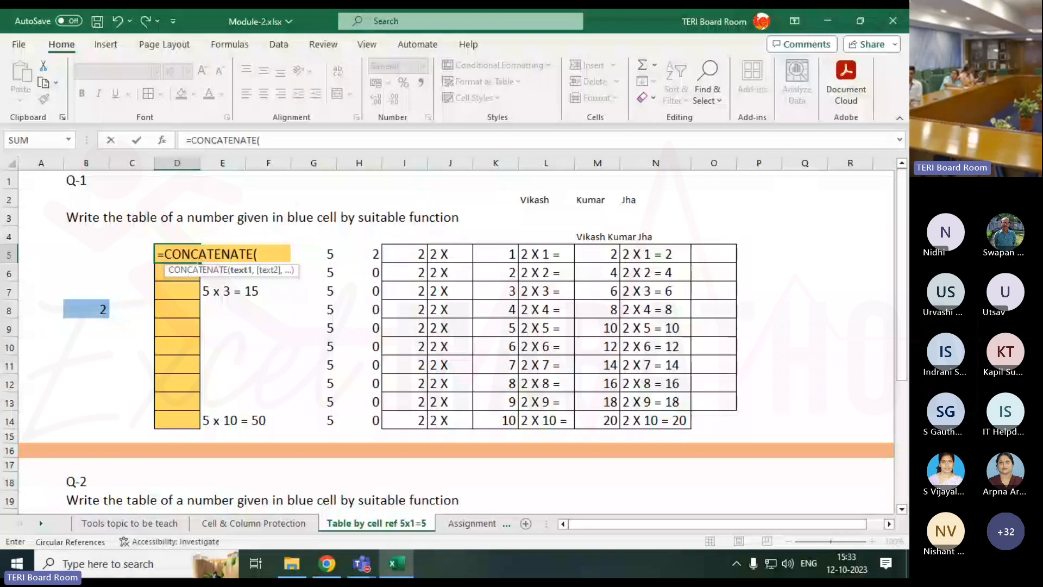
{"action": "left_click", "coordinate": [99, 308]}
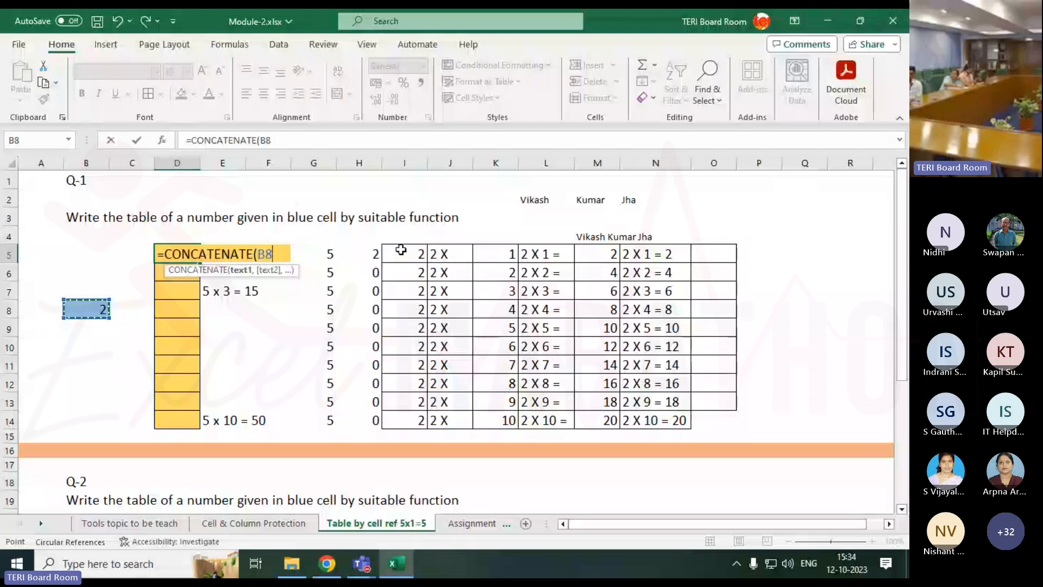
{"action": "key", "text": "F4"}
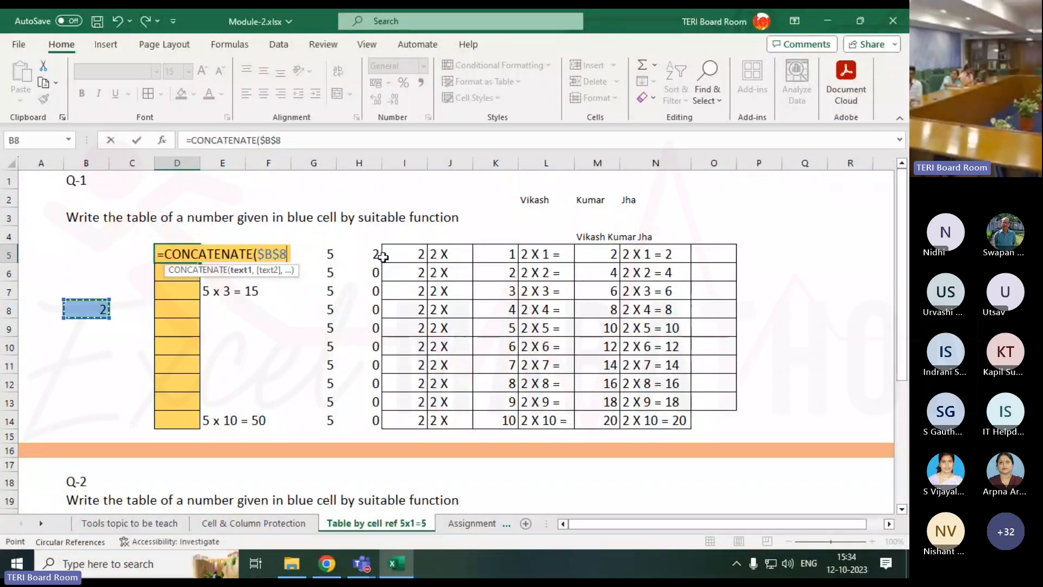
{"action": "type", "text": ","}
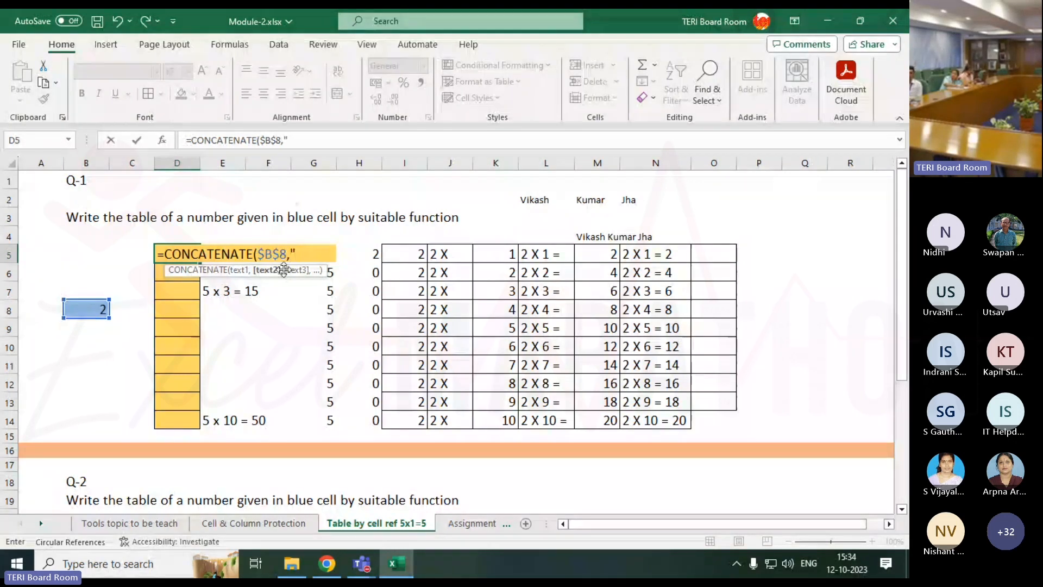
{"action": "type", "text": "X"}
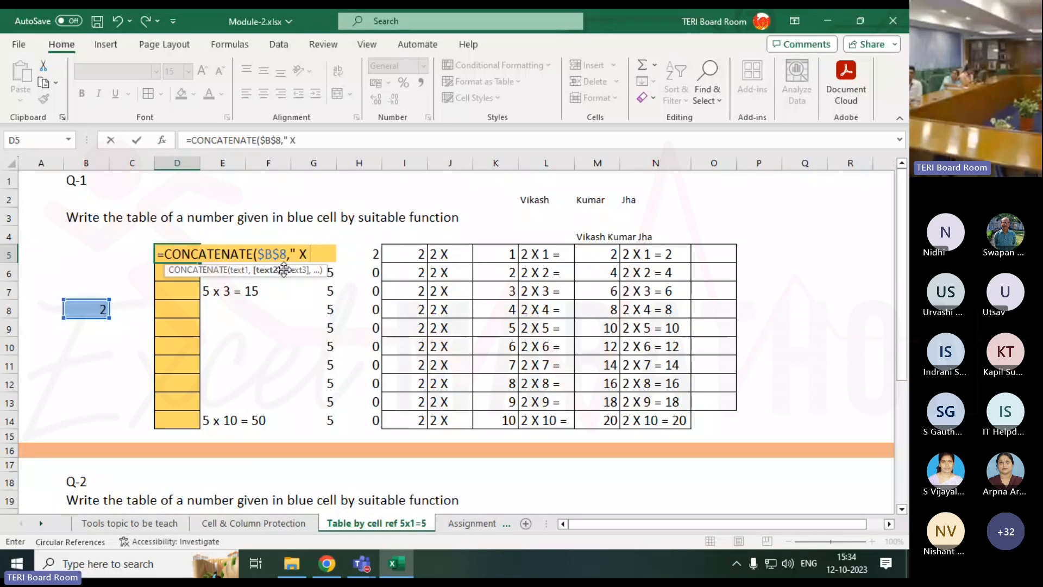
{"action": "type", "text": " \""}
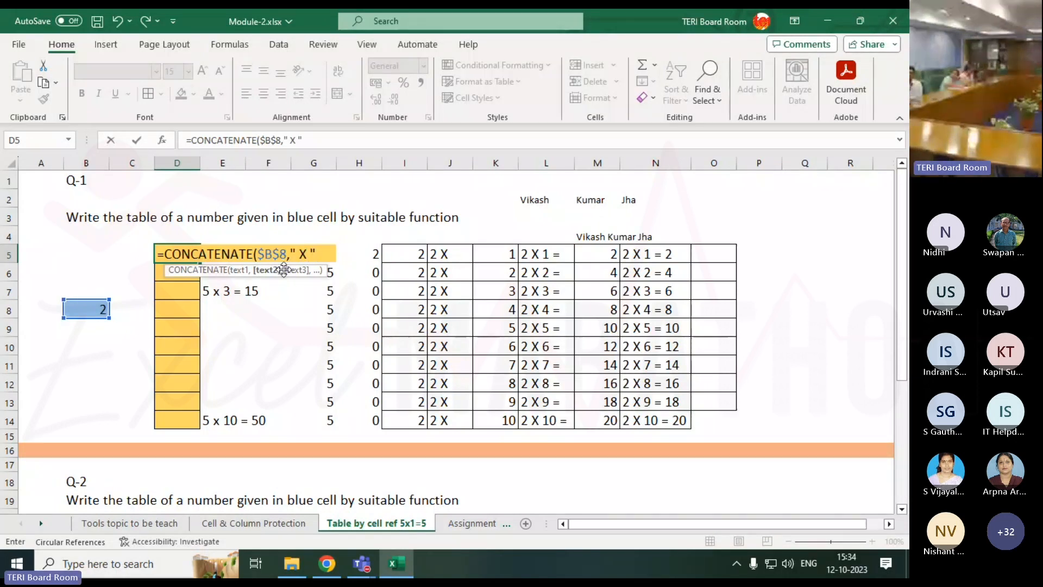
{"action": "type", "text": ","}
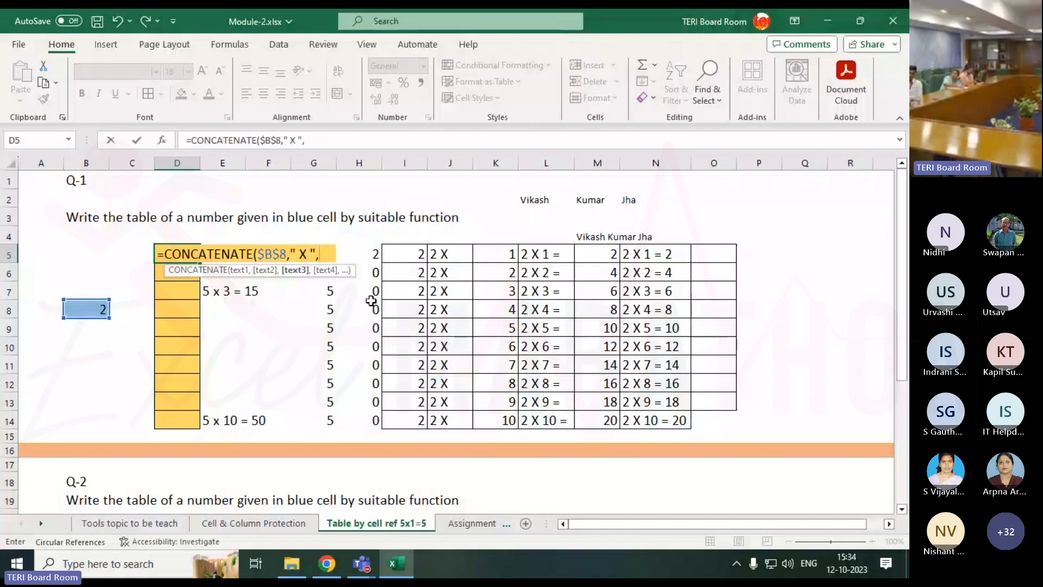
Add ROWS(C5:C5) to D5's formula and commit it, declining Excel's suggested correction.
{"action": "type", "text": "row"}
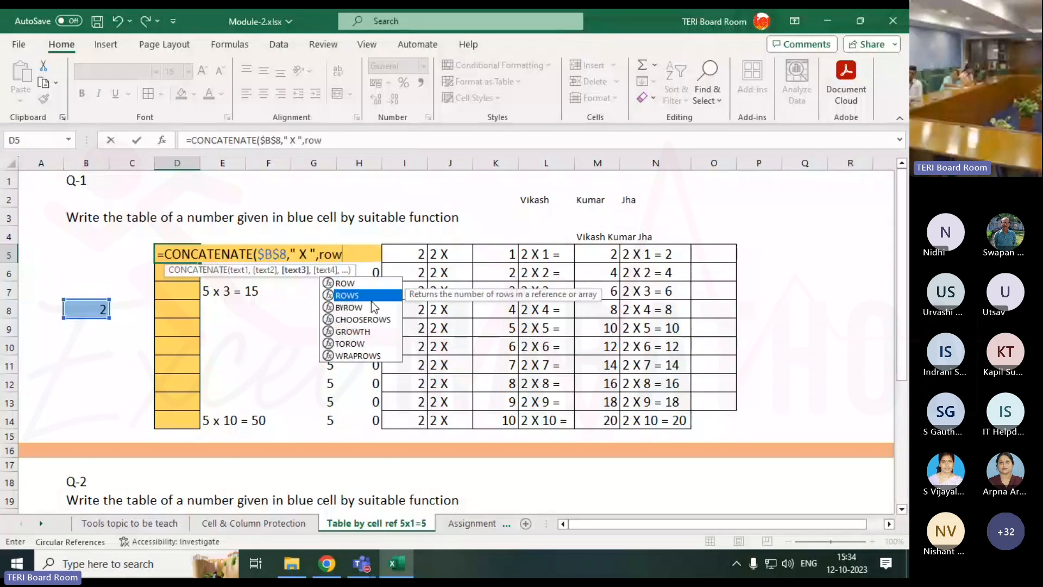
{"action": "double_click", "coordinate": [372, 298]}
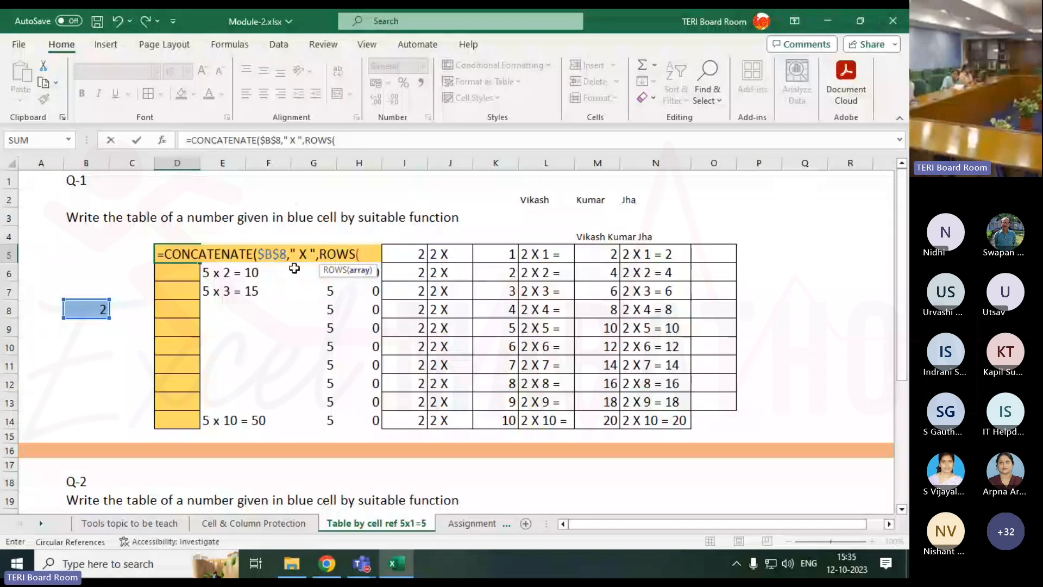
{"action": "key", "text": "Left"}
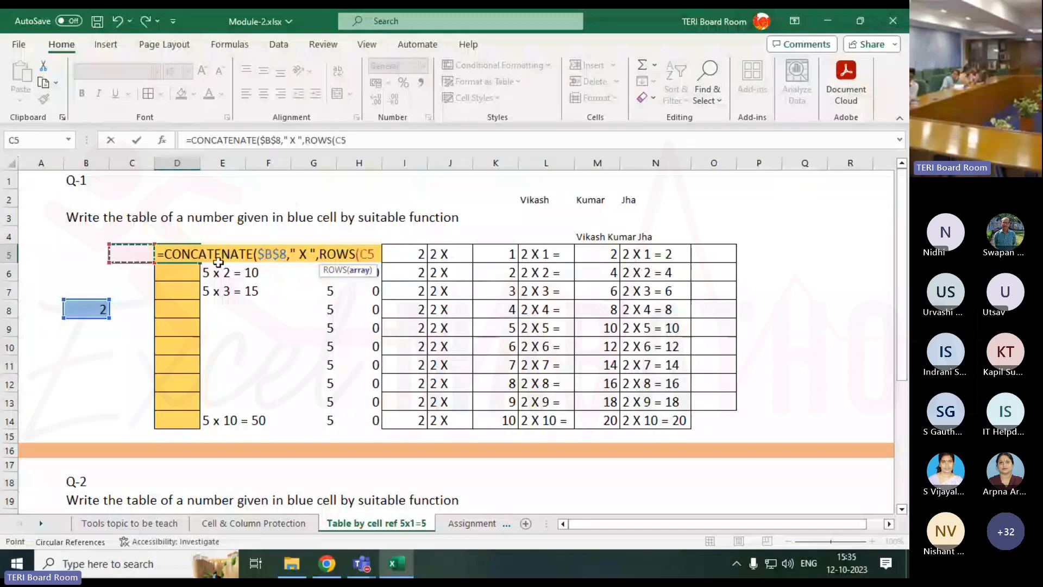
{"action": "key", "text": "F8"}
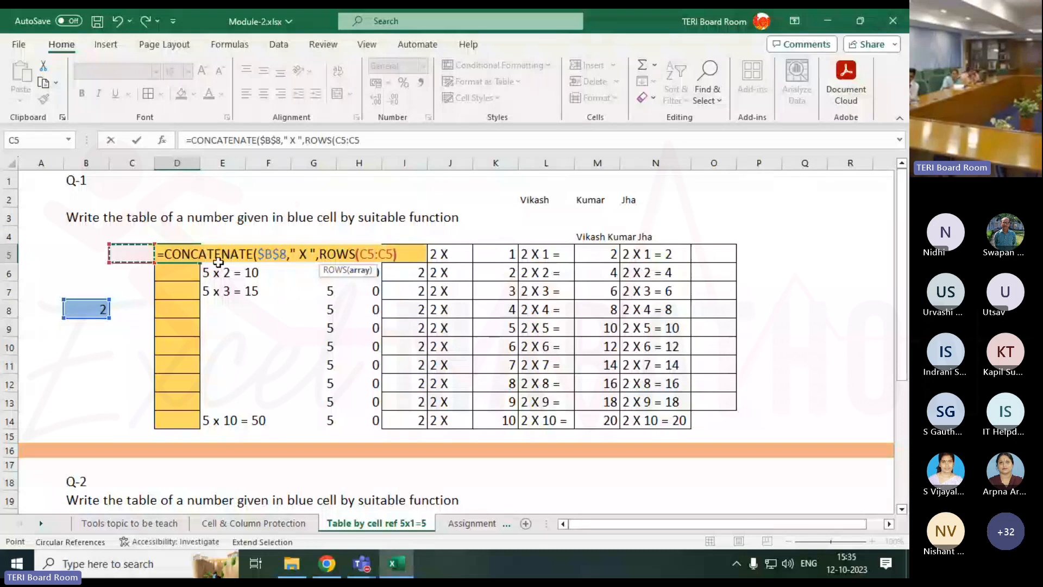
{"action": "type", "text": ")"}
{"action": "left_click", "coordinate": [369, 253]}
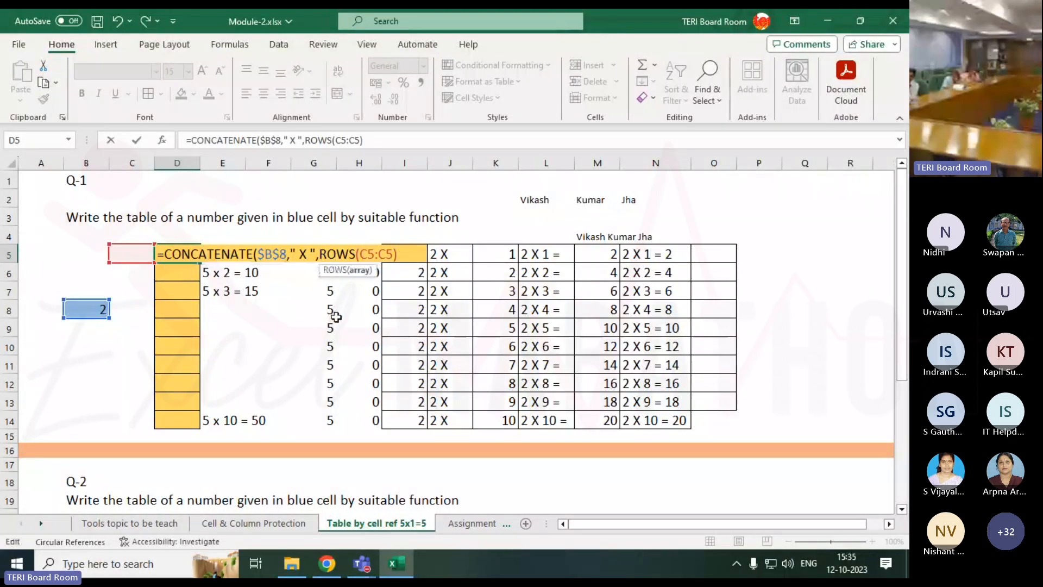
{"action": "key", "text": "Return"}
{"action": "key", "text": "Escape"}
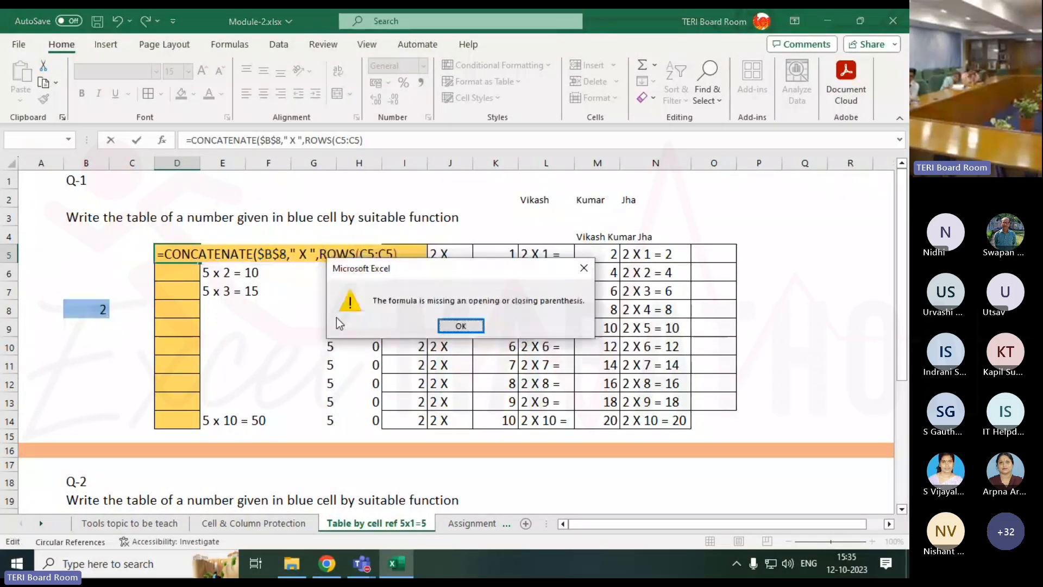
Dismiss the parenthesis warning, anchor the range as ROWS($C$5:C5), and add a comma after it.
{"action": "left_click", "coordinate": [461, 325]}
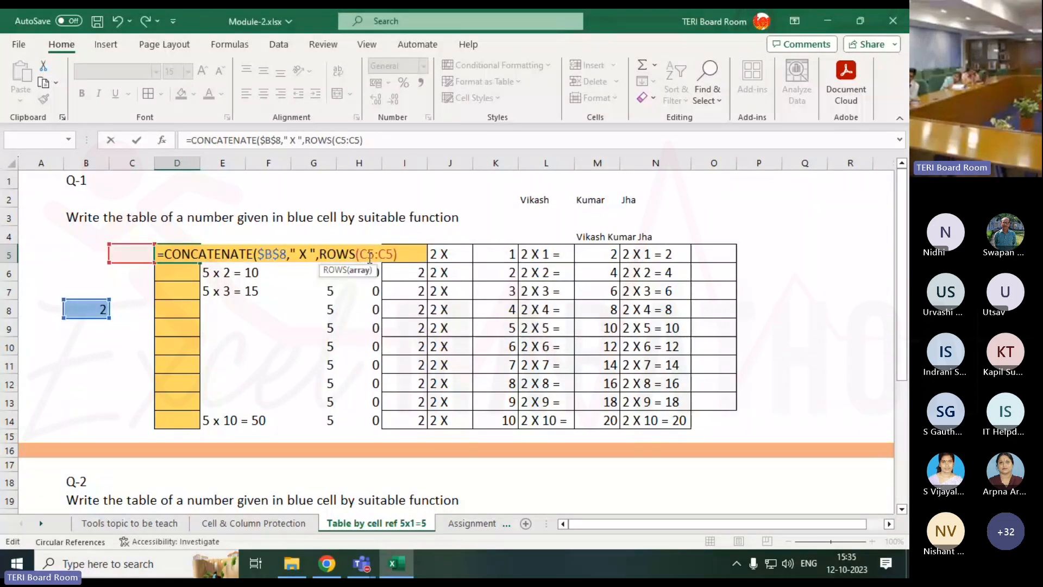
{"action": "key", "text": "F4"}
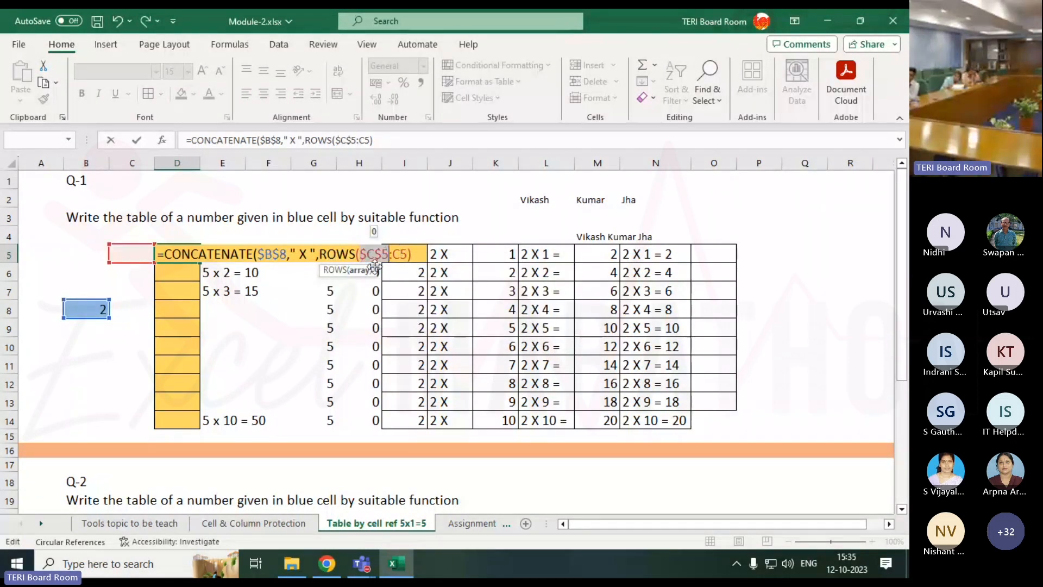
{"action": "left_click", "coordinate": [415, 252]}
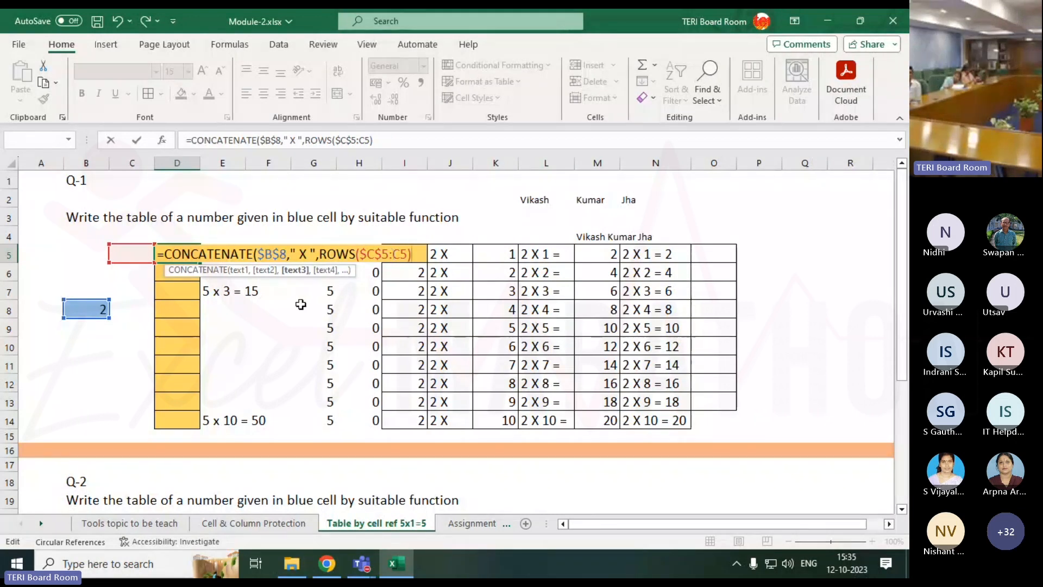
{"action": "type", "text": ","}
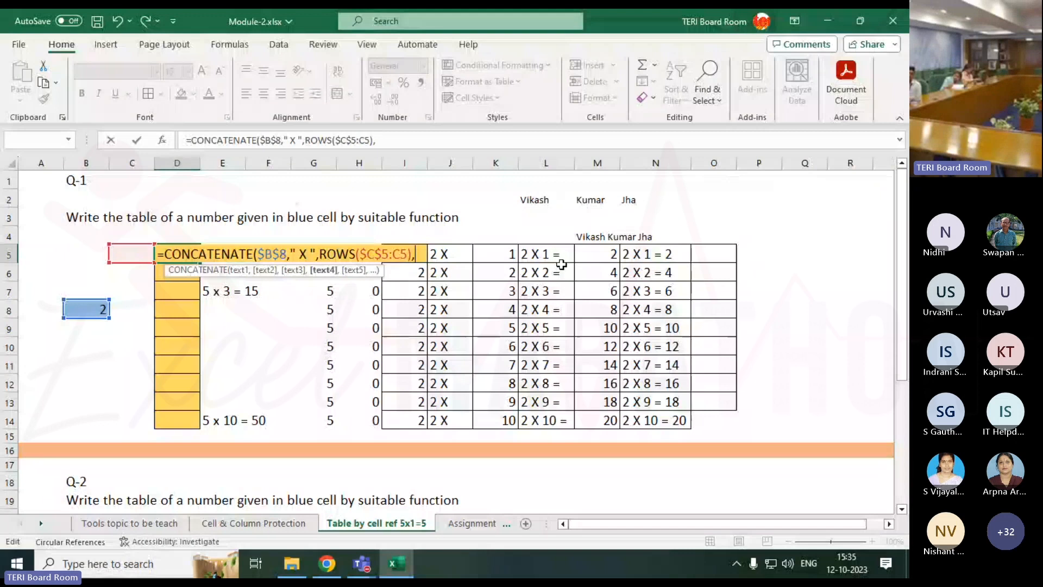
Append ' = ' and $B$8*ROWS($C$5:C5), close the formula, and commit it into D5:D7.
{"action": "type", "text": "\""}
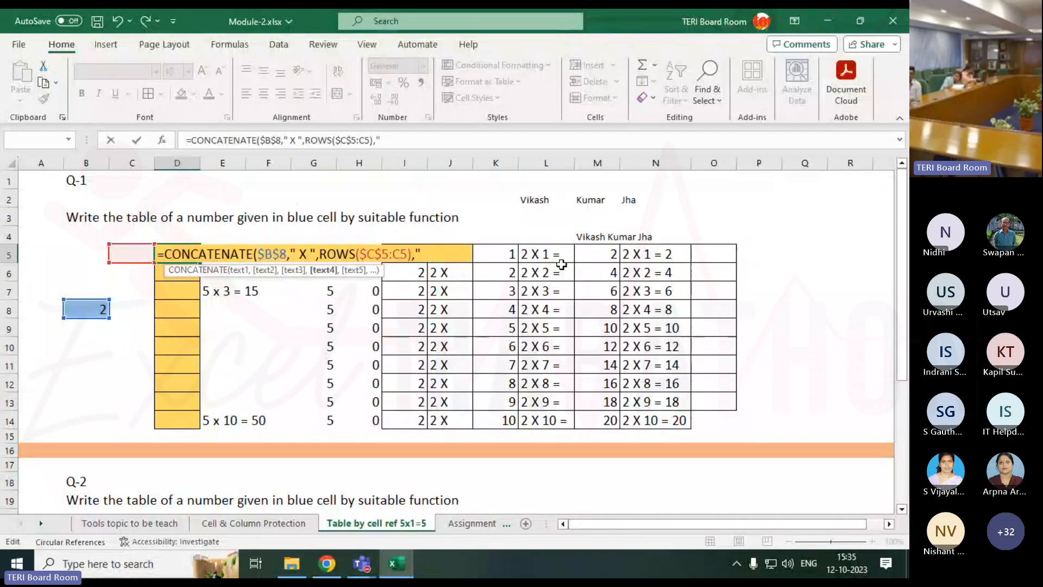
{"action": "type", "text": " = "}
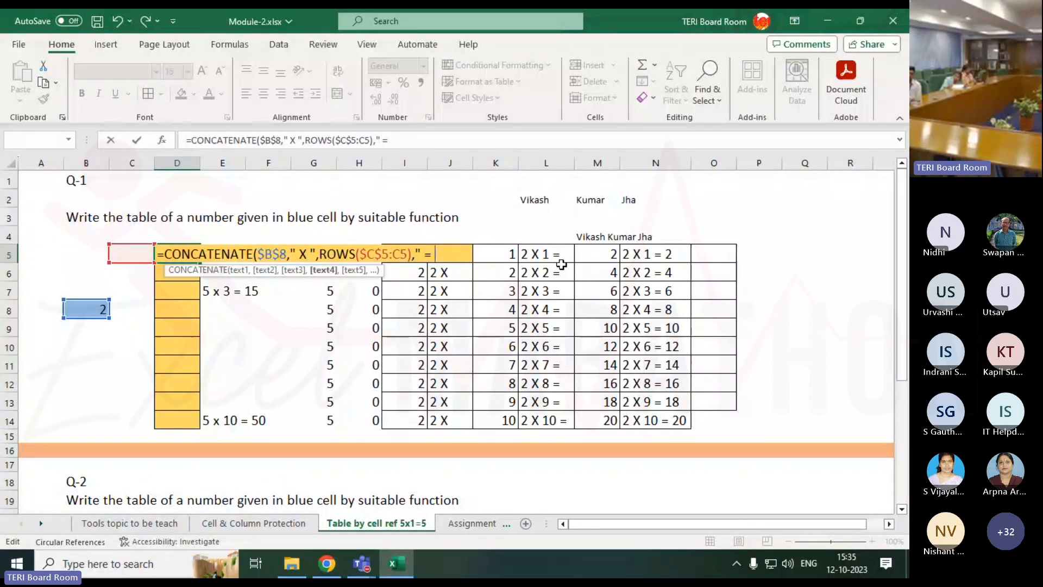
{"action": "type", "text": "\""}
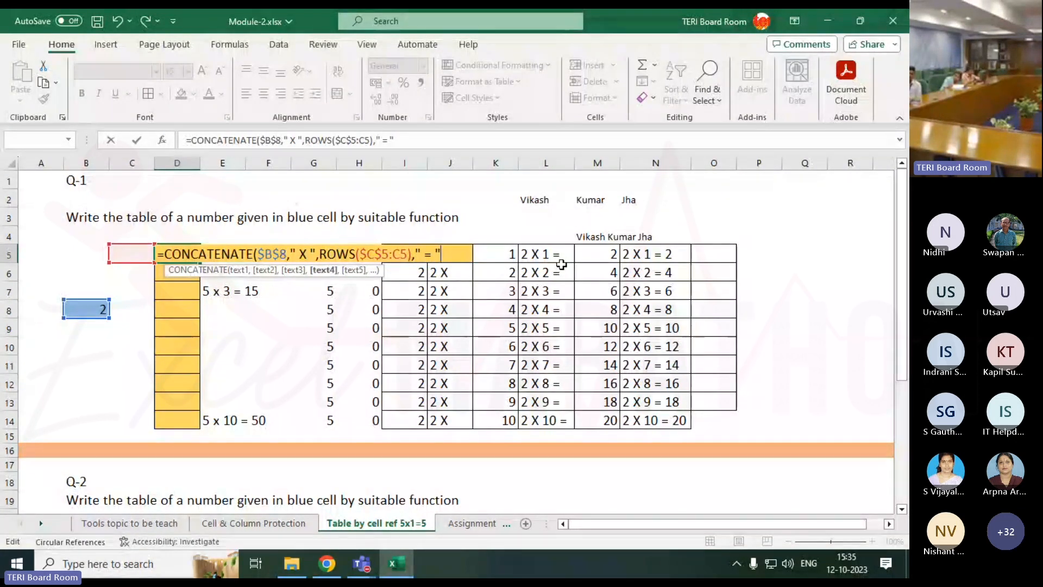
{"action": "type", "text": ","}
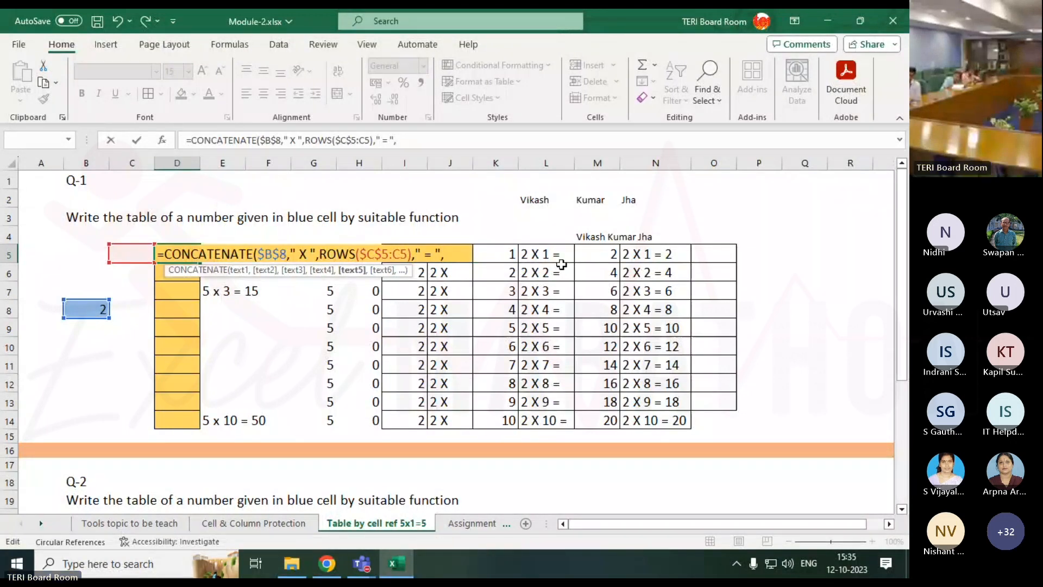
{"action": "left_click", "coordinate": [80, 309]}
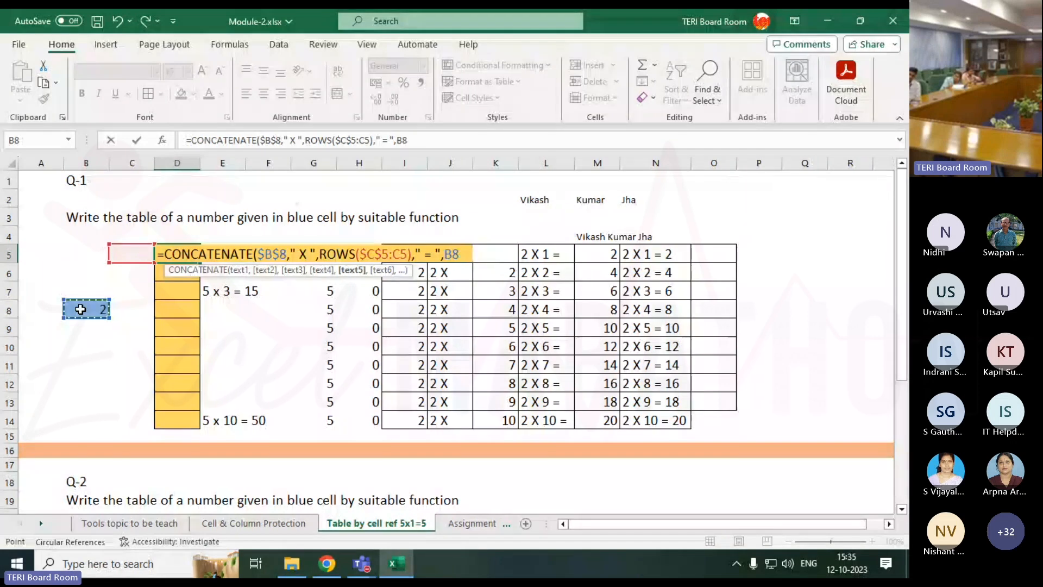
{"action": "key", "text": "F4"}
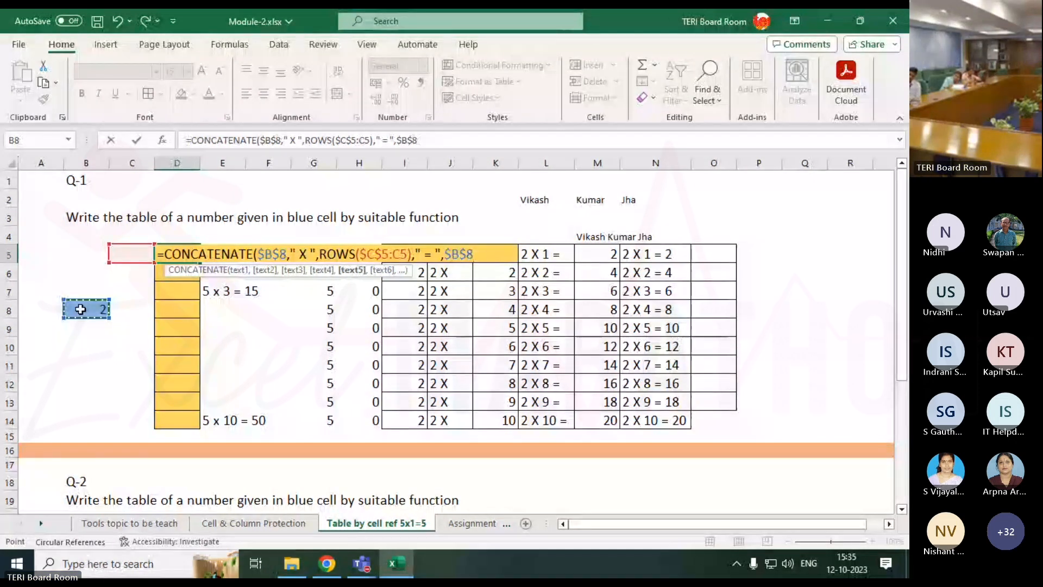
{"action": "type", "text": "*"}
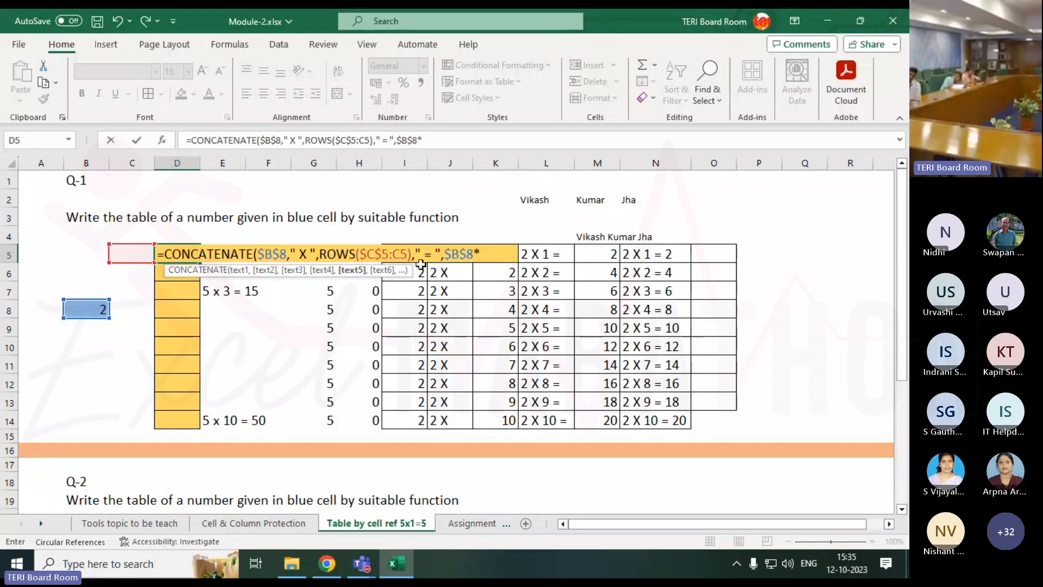
{"action": "left_click_drag", "start_coordinate": [319, 253], "coordinate": [412, 263]}
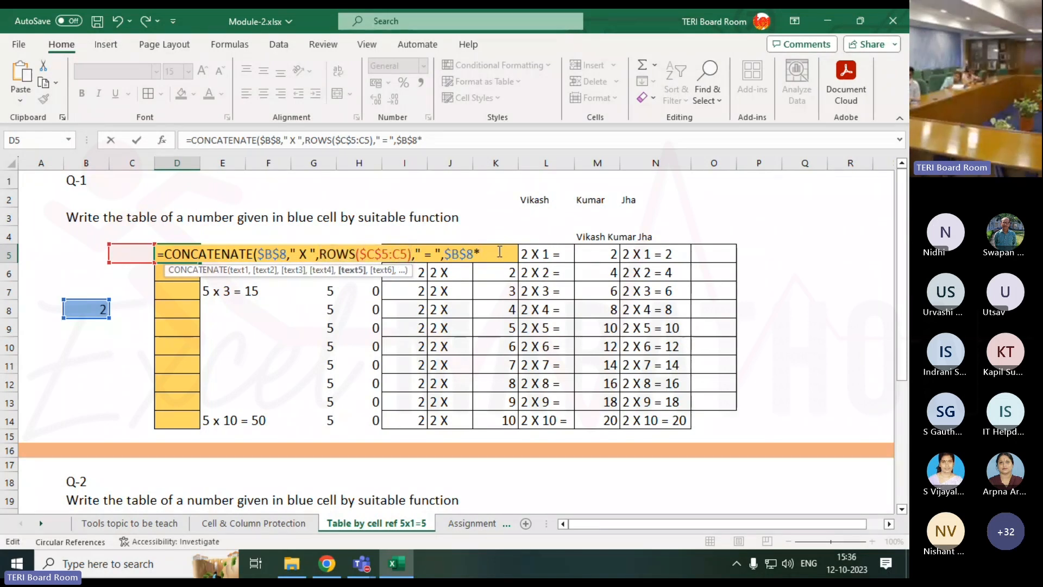
{"action": "type", "text": "ROWS($C$5:C5)"}
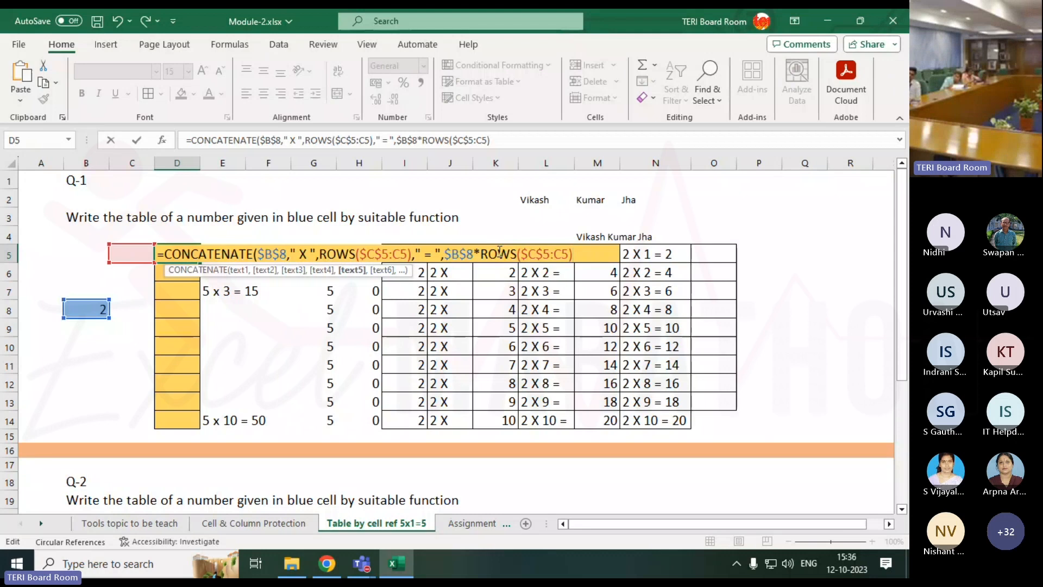
{"action": "type", "text": ")"}
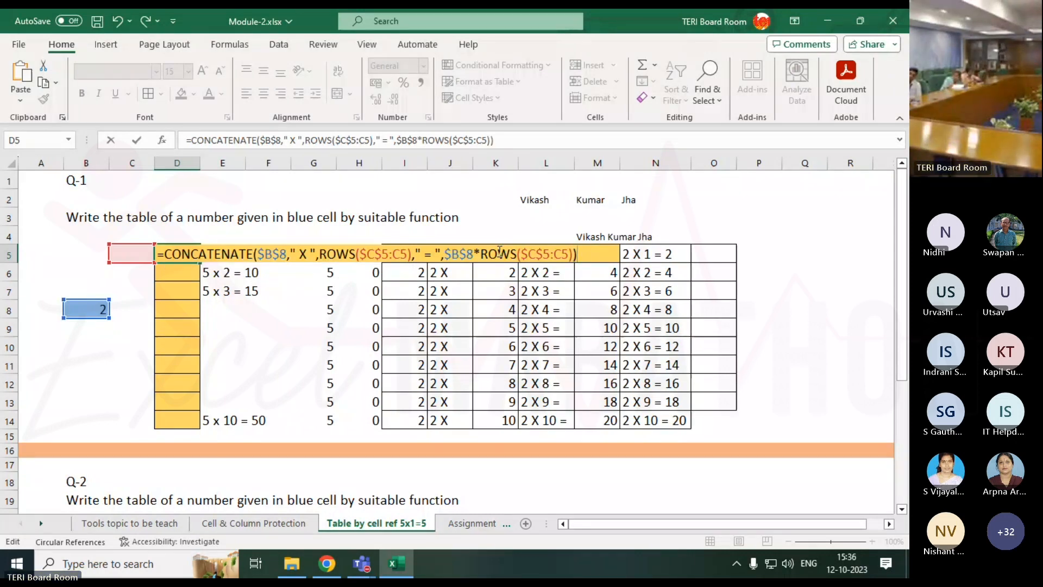
{"action": "key", "text": "ctrl+Return"}
Fill D5:D7 down to D14 (2 X 1 = 2 through 2 X 10 = 20), autofit column D, and review D5's formula.
{"action": "double_click", "coordinate": [200, 163]}
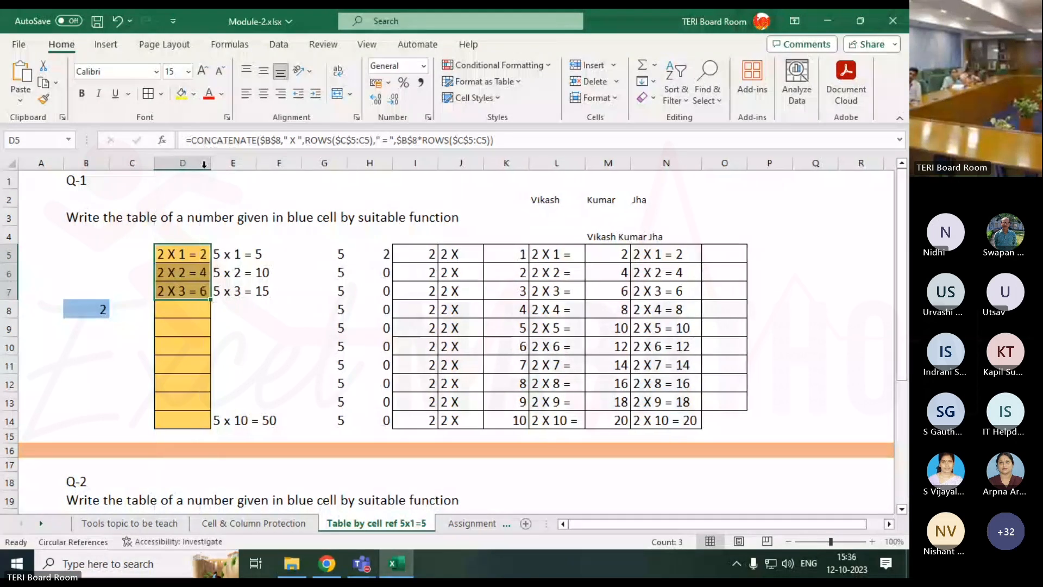
{"action": "left_click_drag", "start_coordinate": [210, 300], "coordinate": [210, 429]}
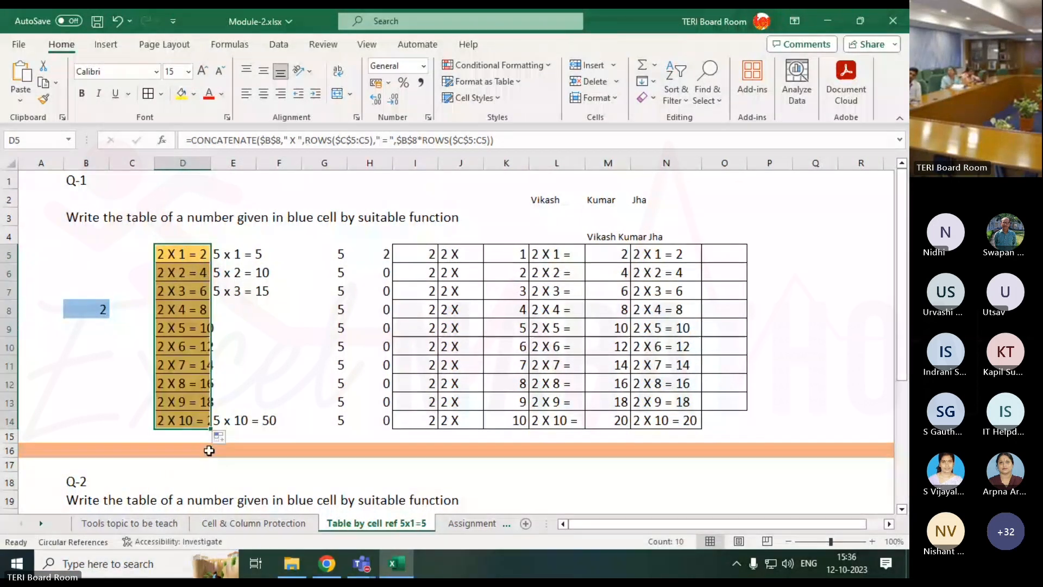
{"action": "double_click", "coordinate": [212, 157]}
{"action": "left_click", "coordinate": [204, 256]}
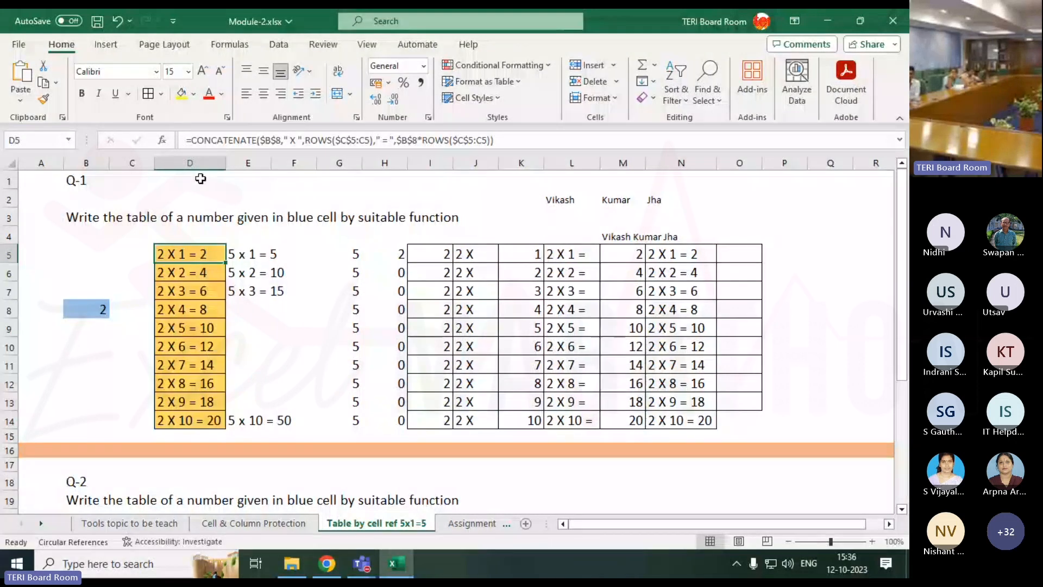
{"action": "key", "text": "F2"}
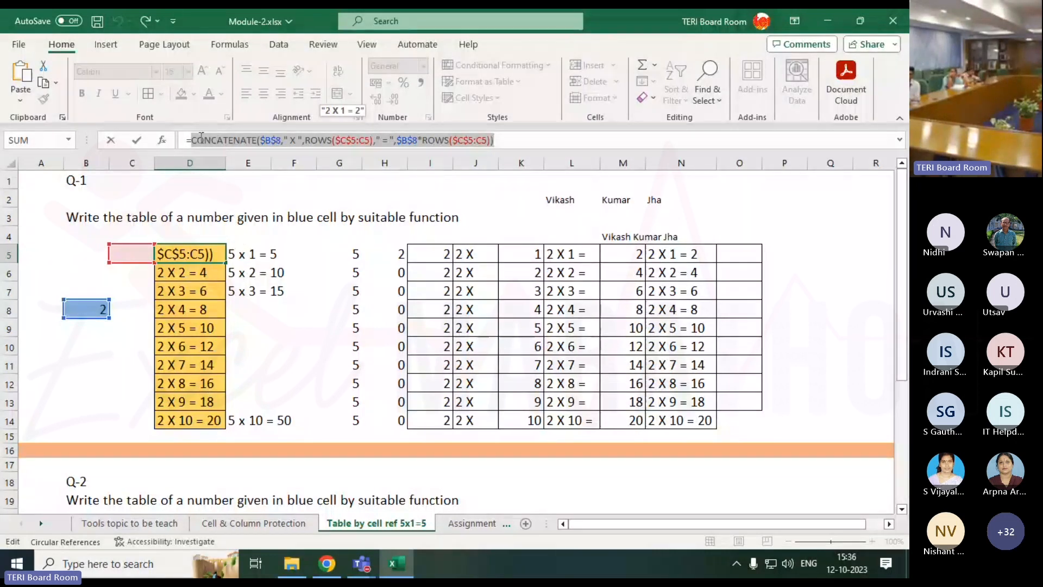
{"action": "key", "text": "ctrl+Return"}
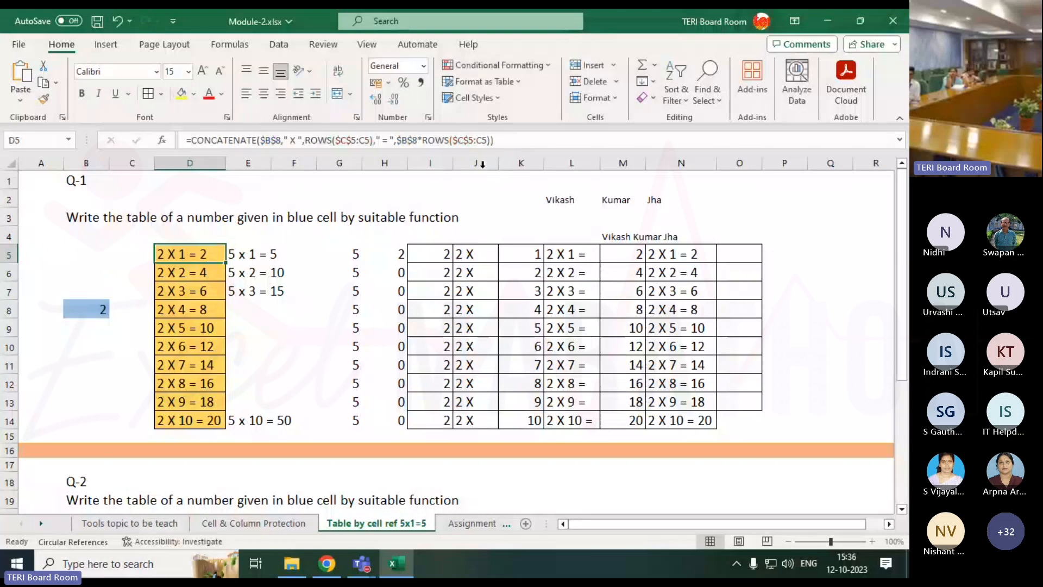
Hide the helper columns G through O.
{"action": "left_click_drag", "start_coordinate": [339, 163], "coordinate": [717, 161]}
{"action": "right_click", "coordinate": [717, 161]}
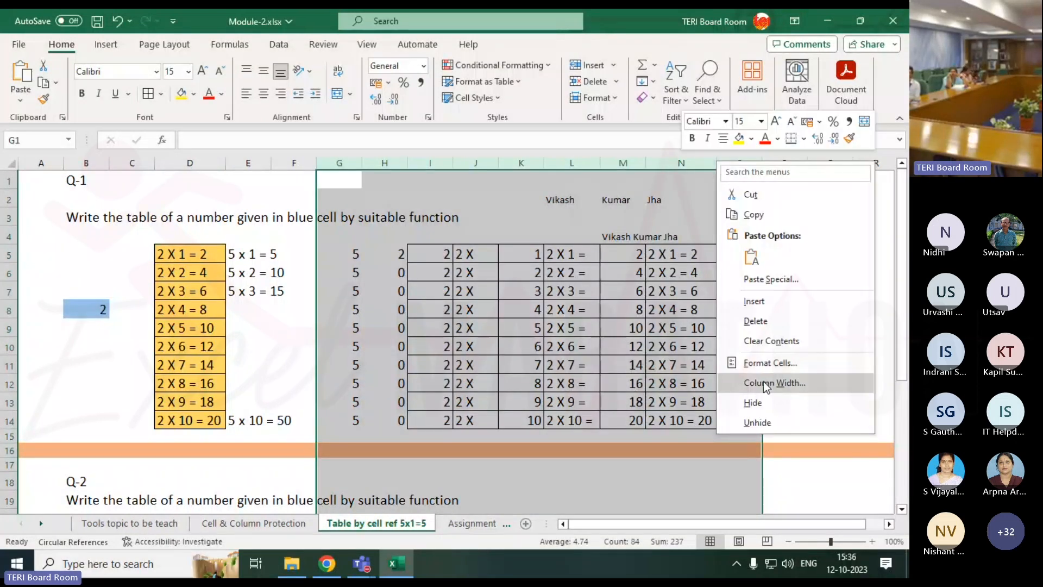
{"action": "left_click", "coordinate": [753, 403]}
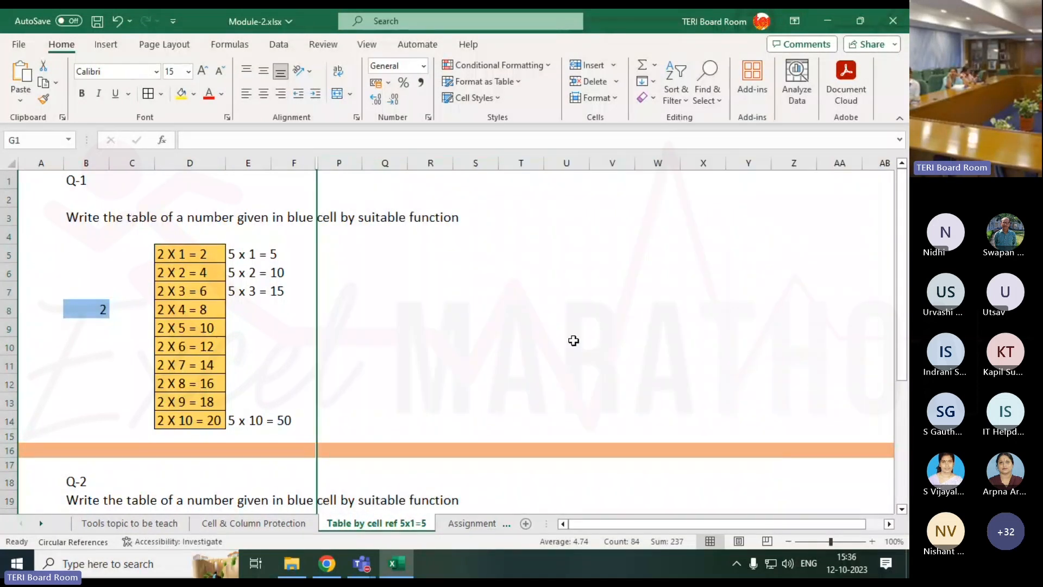
Review D5's CONCATENATE/ROWS formula in the formula bar, leaving it unchanged.
{"action": "left_click", "coordinate": [200, 261]}
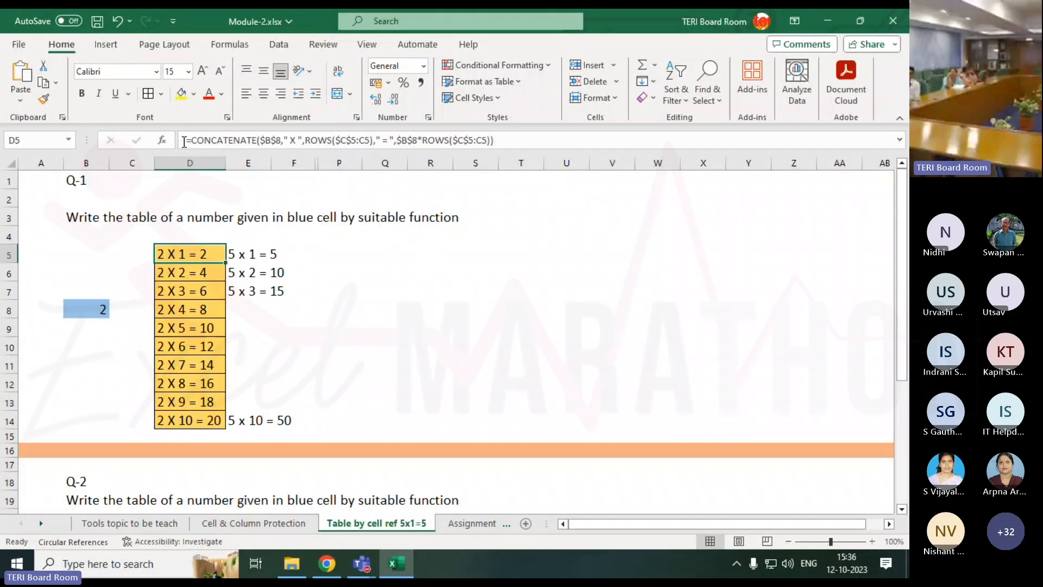
{"action": "left_click", "coordinate": [199, 141]}
{"action": "left_click_drag", "start_coordinate": [198, 140], "coordinate": [505, 139]}
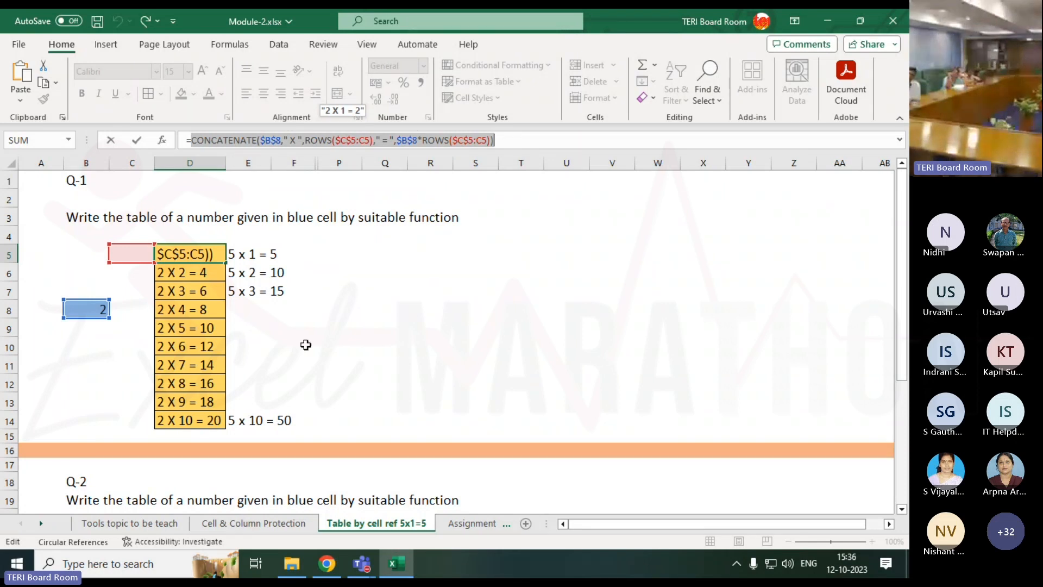
{"action": "key", "text": "Return"}
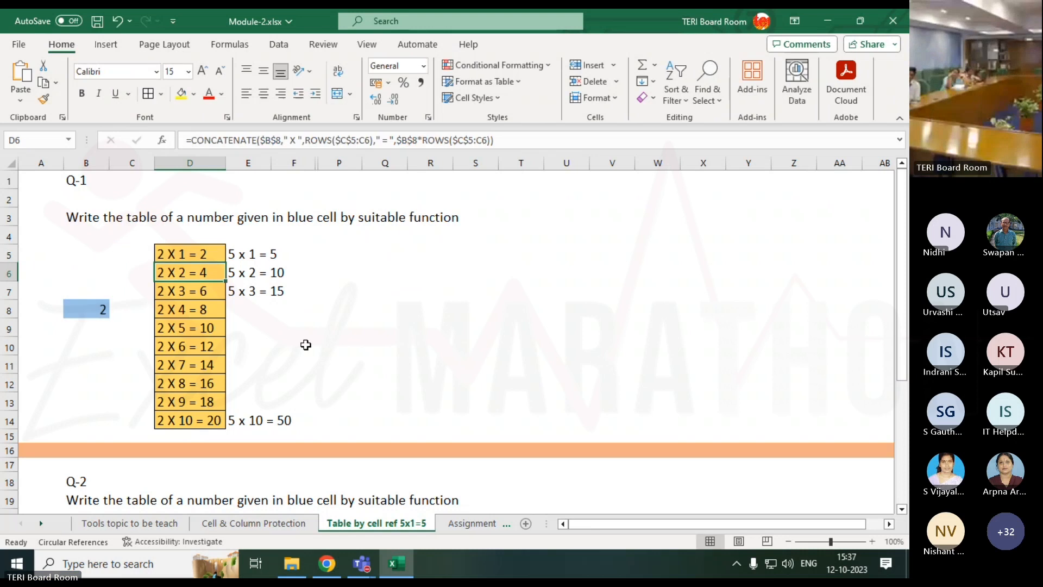
{"action": "left_click_drag", "start_coordinate": [293, 163], "coordinate": [333, 165]}
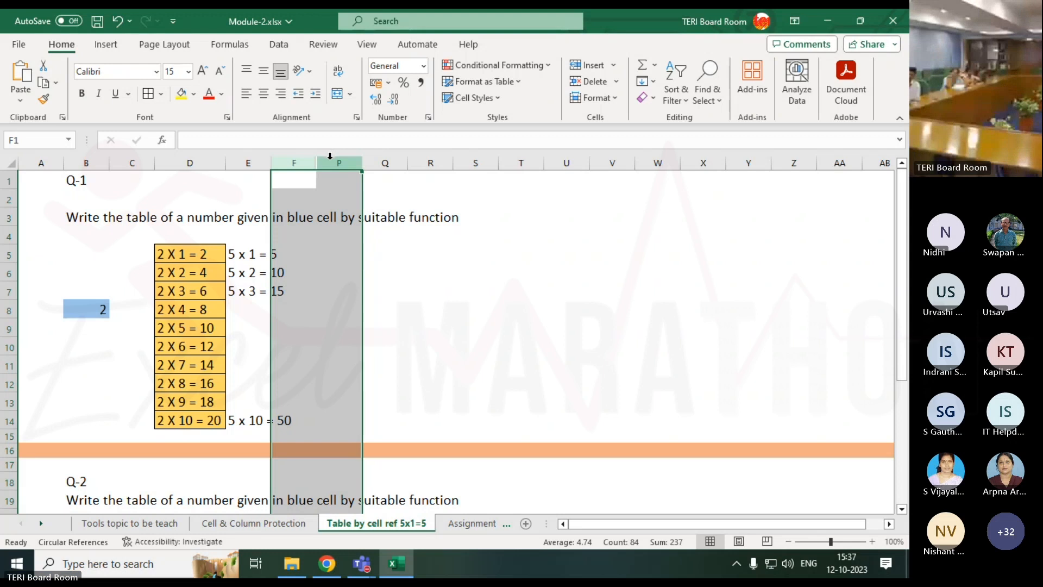
Bring up the empty Q-2 table for 3 after checking the Assignment-1(DV,IM,VL) sheet.
{"action": "scroll", "coordinate": [333, 373], "scroll_direction": "down", "scroll_amount": 3}
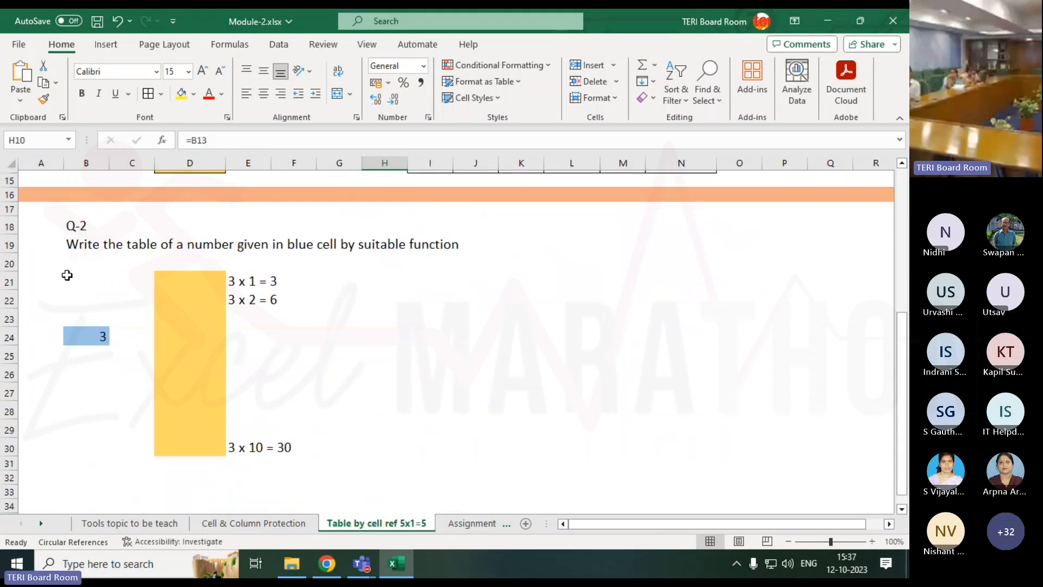
{"action": "left_click_drag", "start_coordinate": [48, 265], "coordinate": [317, 391]}
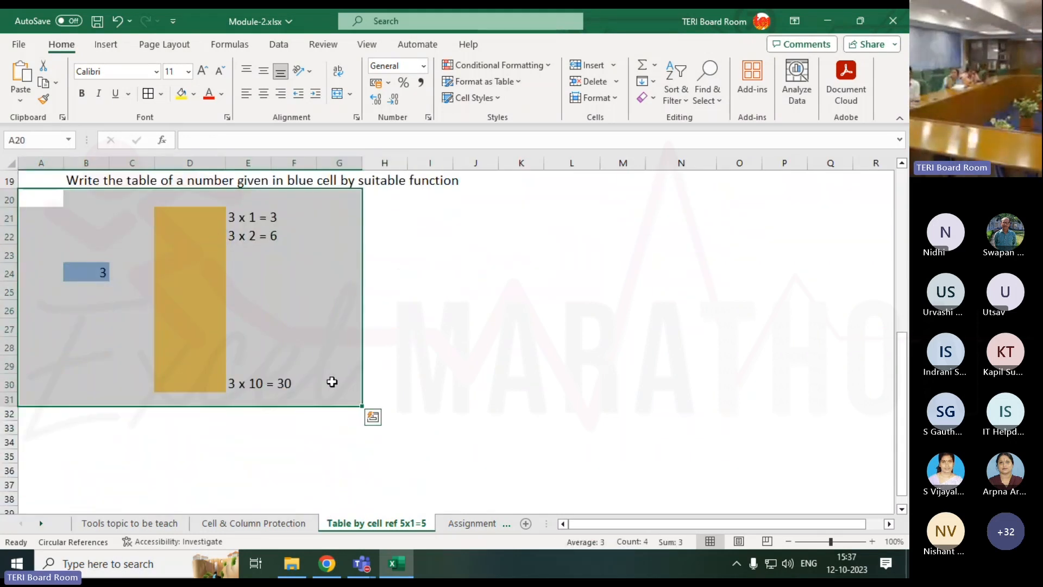
{"action": "left_click", "coordinate": [467, 525]}
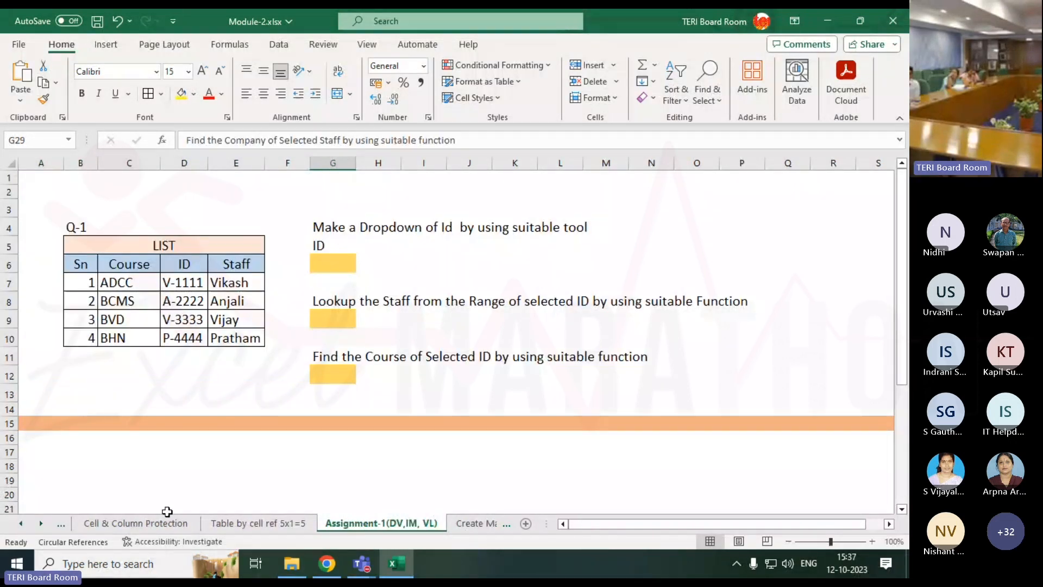
{"action": "left_click", "coordinate": [302, 525]}
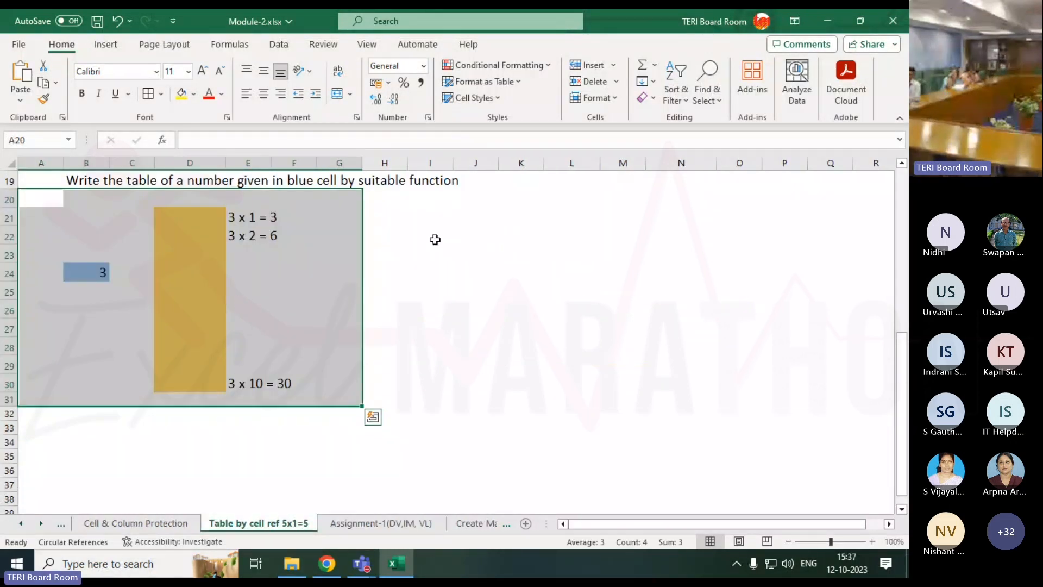
{"action": "left_click", "coordinate": [431, 239]}
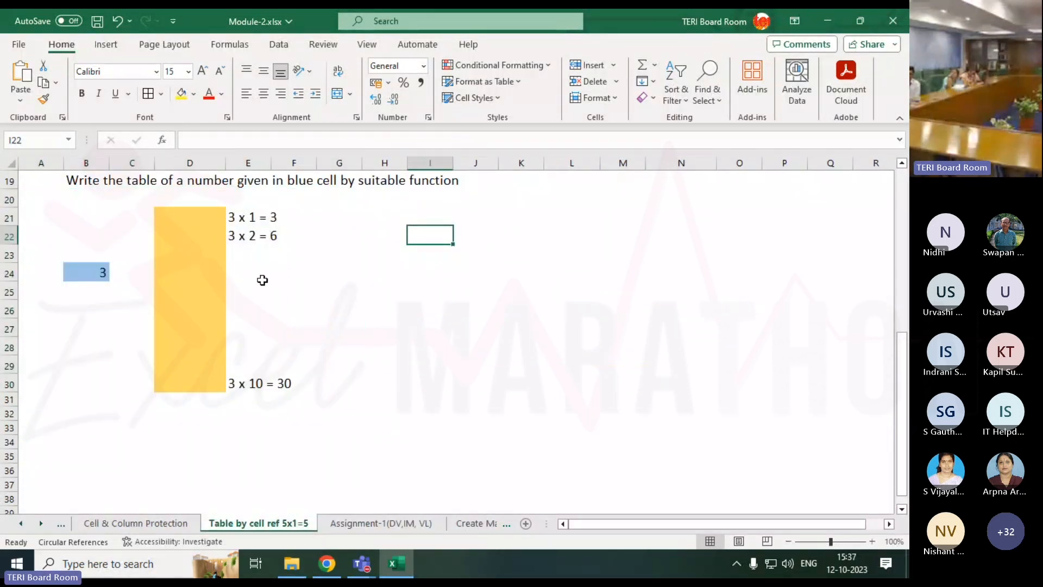